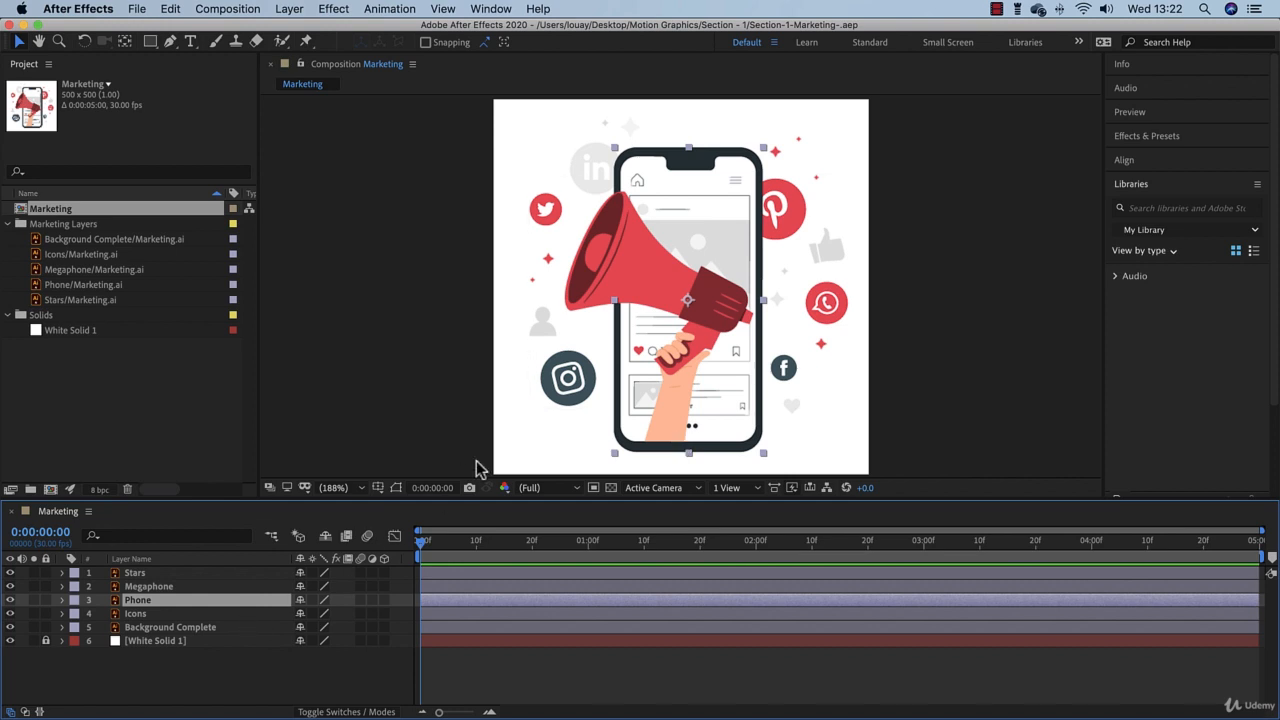
# Step: Solo the Phone and White Solid 1 layers, and reveal the Phone layer's transform properties
pyautogui.click(33, 600)
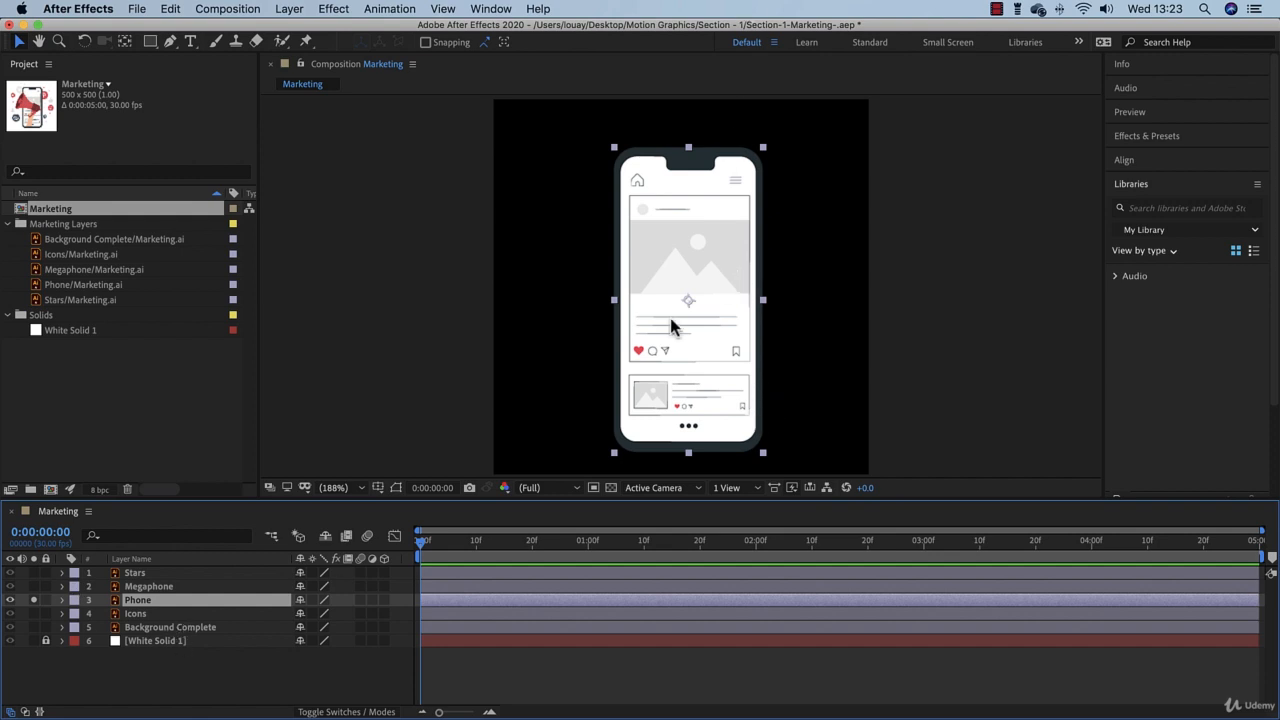
pyautogui.click(33, 640)
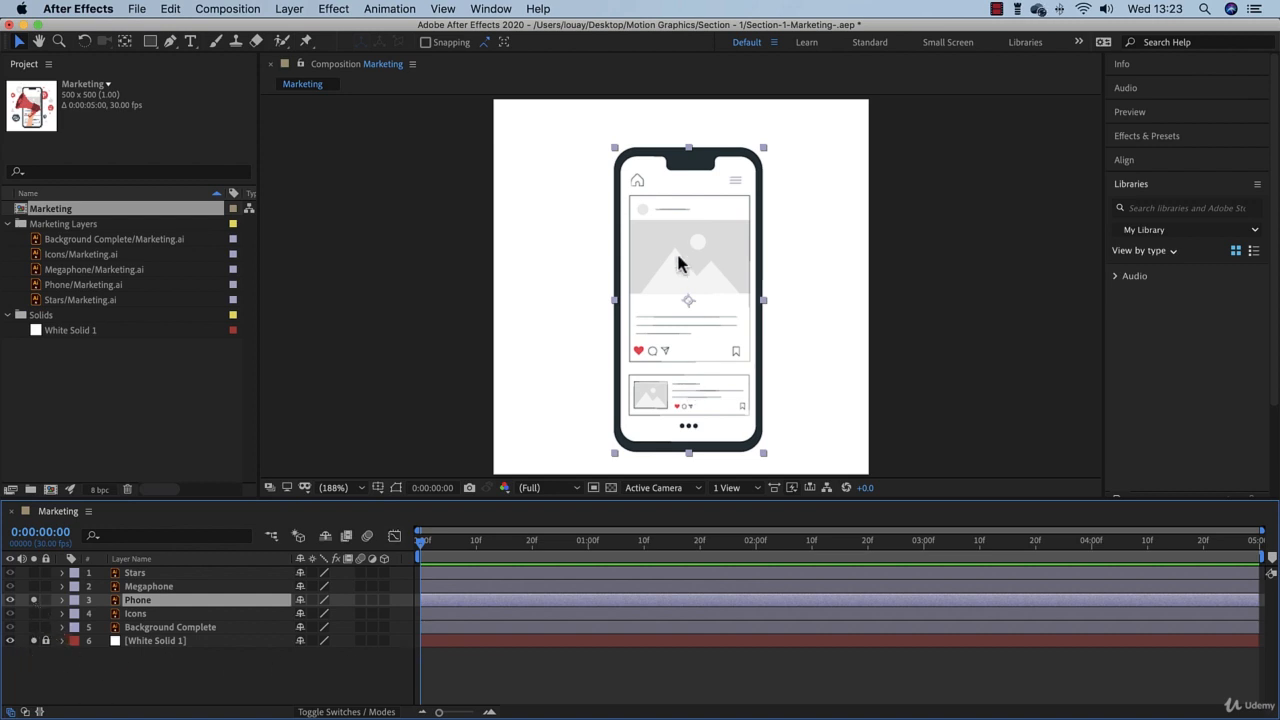
pyautogui.click(61, 601)
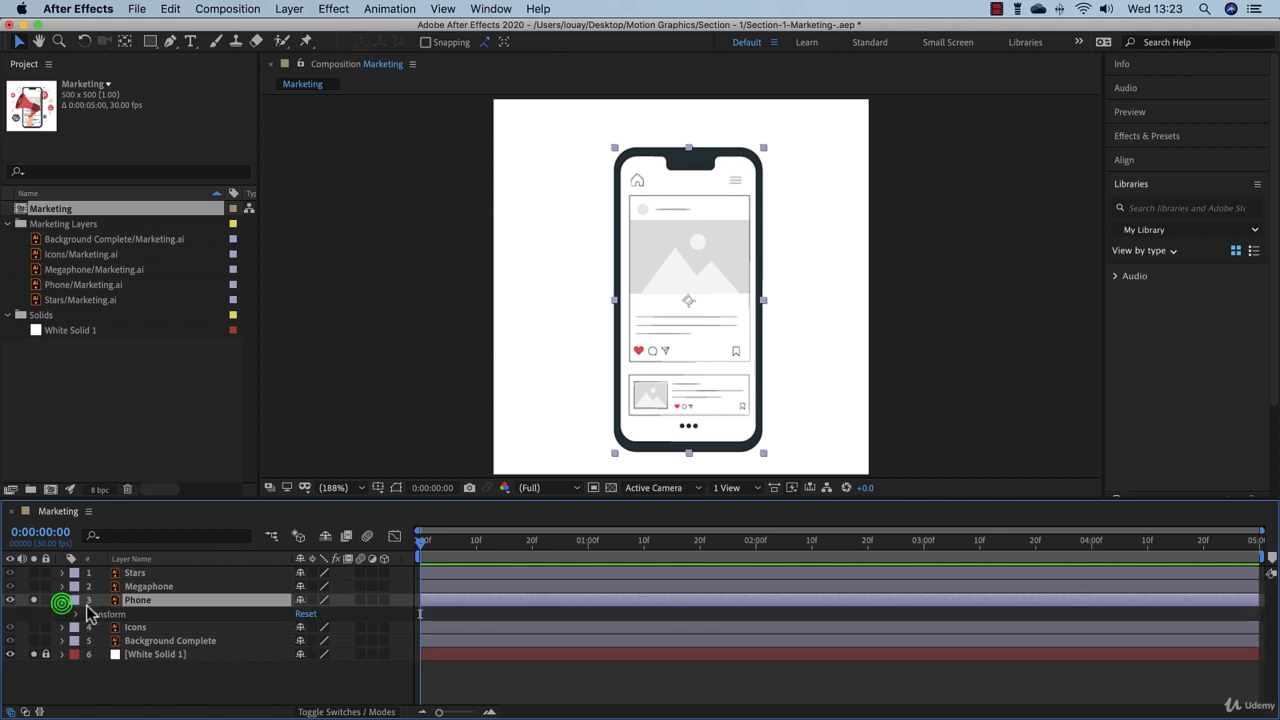
pyautogui.press('Return')
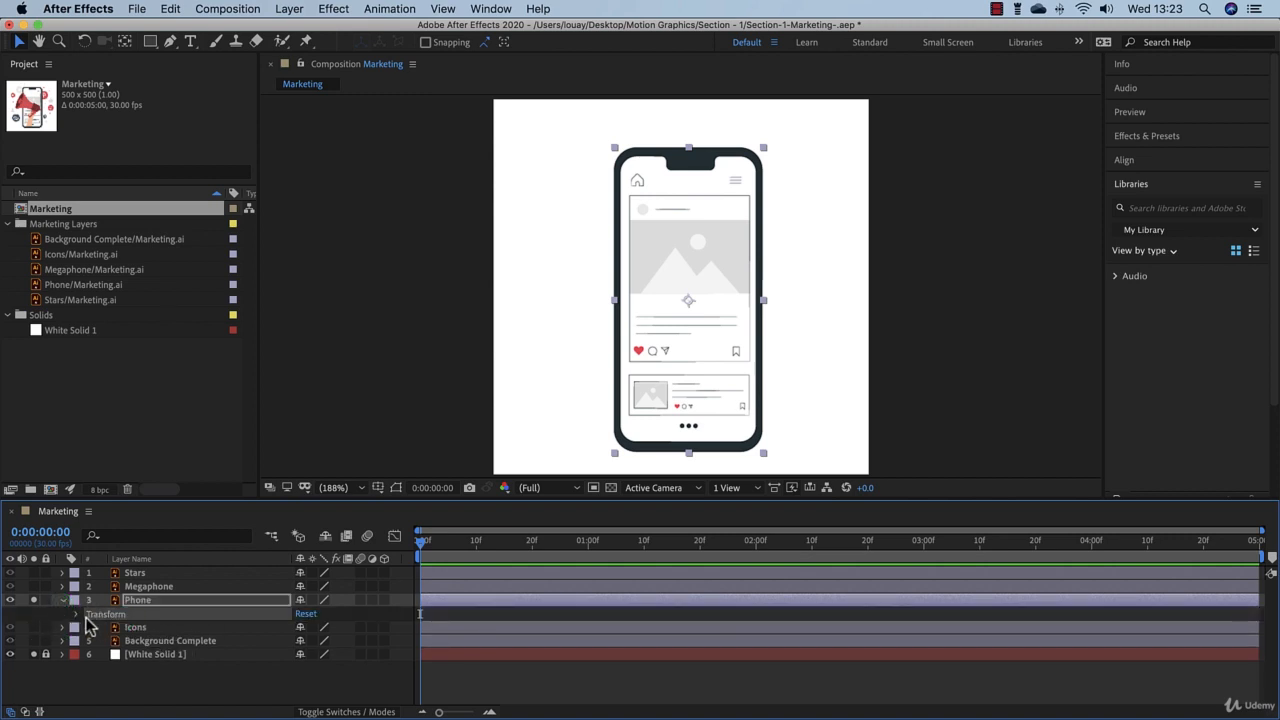
pyautogui.click(77, 615)
pyautogui.scroll(-1, 170, 648)
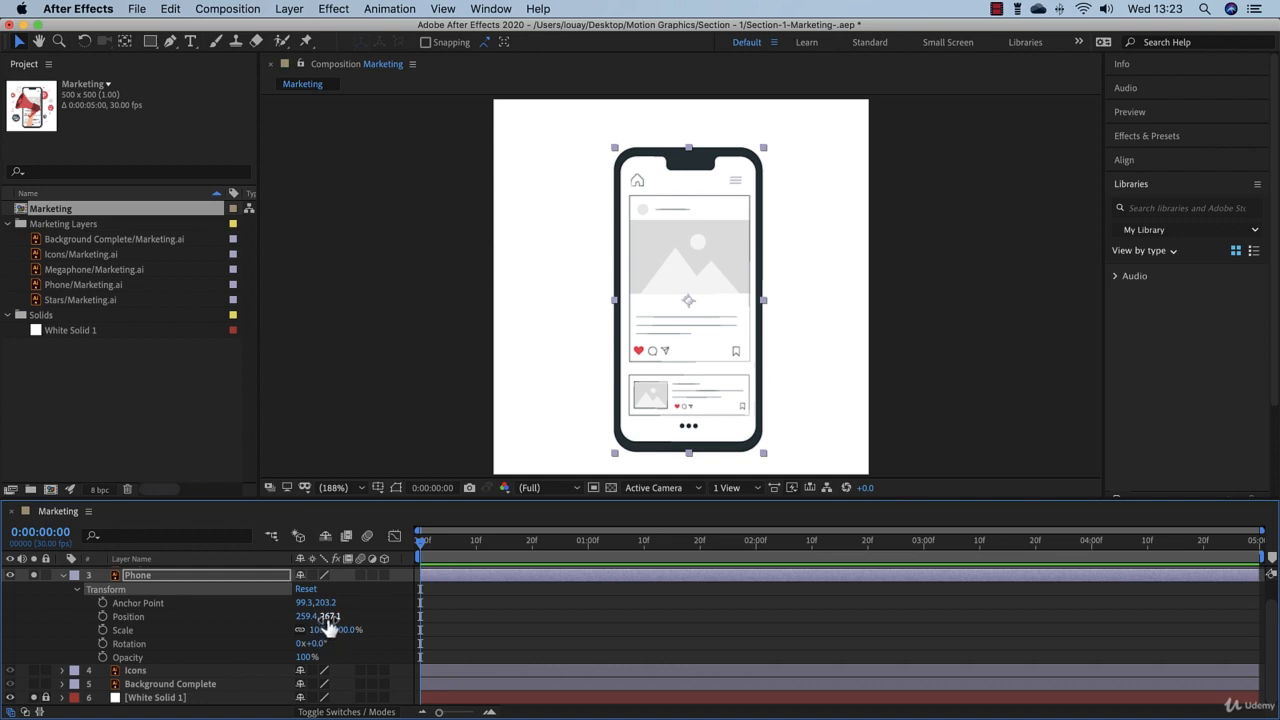
# Step: Try moving the Phone layer in the composition and changing its X position to 273.4, undoing each move
pyautogui.click(146, 625)
pyautogui.moveTo(703, 352); pyautogui.dragTo(666, 341)
pyautogui.hotkey('ctrl', 'z')
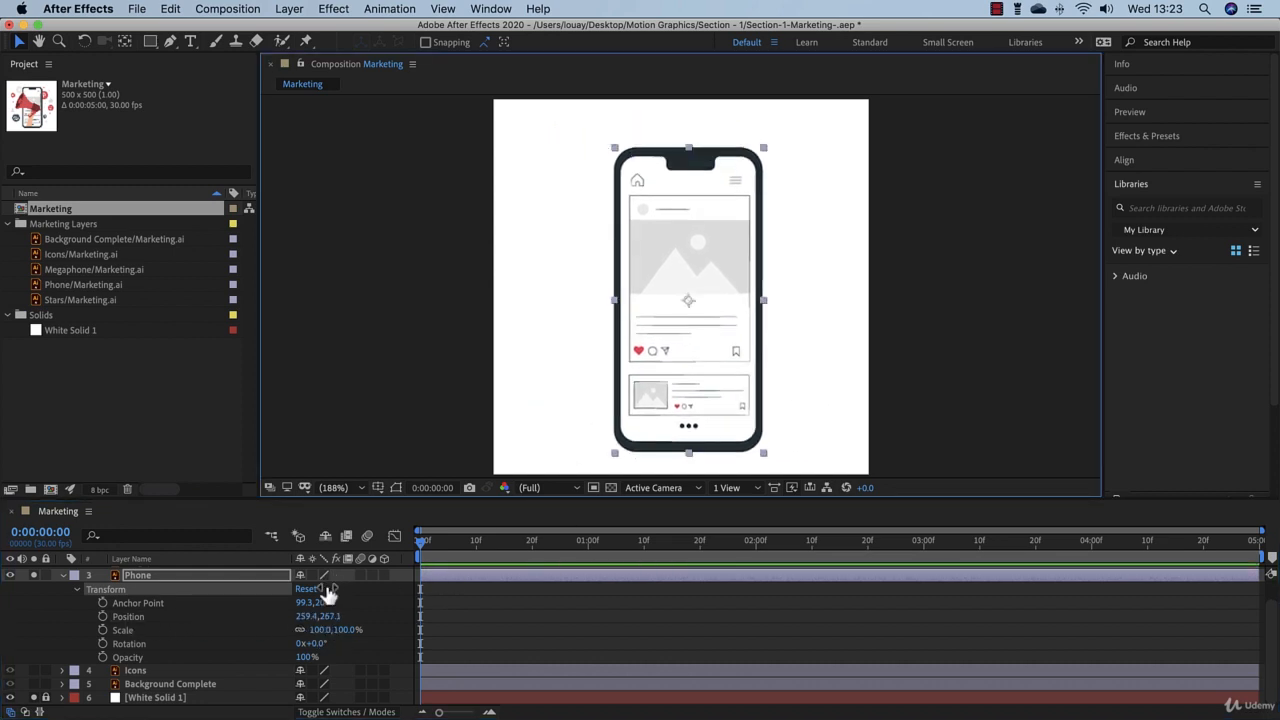
pyautogui.moveTo(302, 616); pyautogui.dragTo(330, 622)
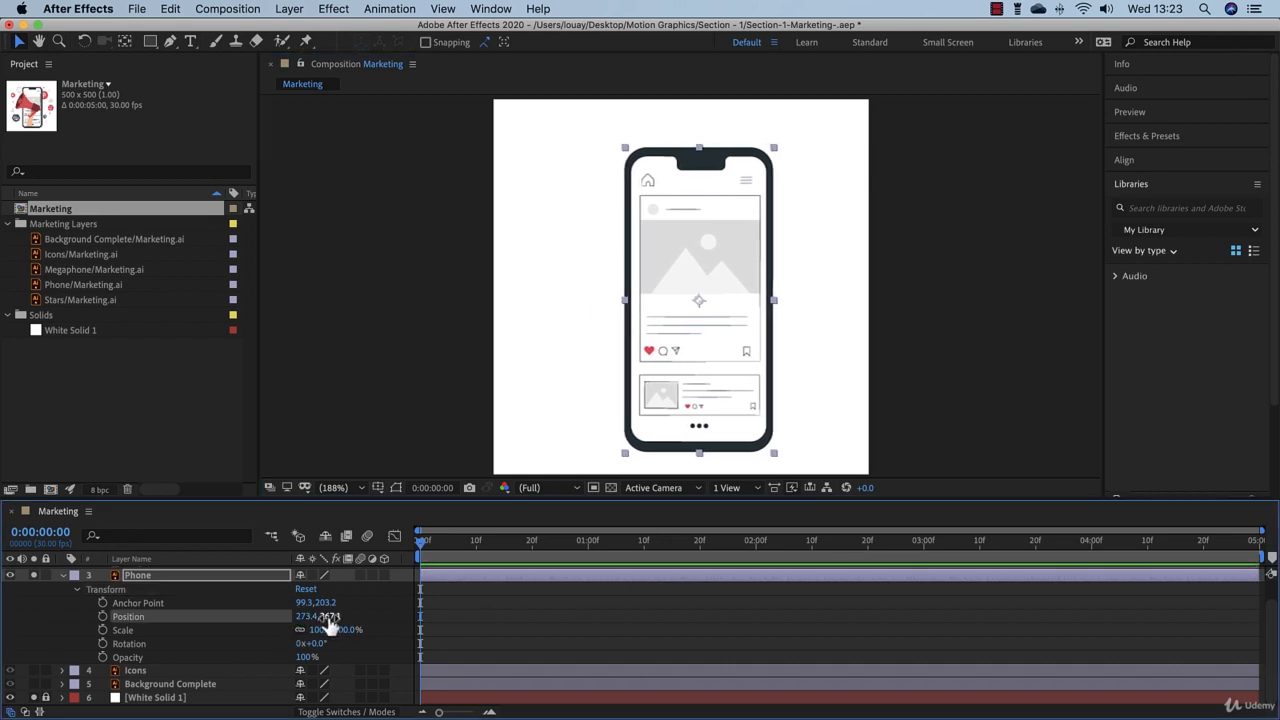
pyautogui.press('cmd+z')
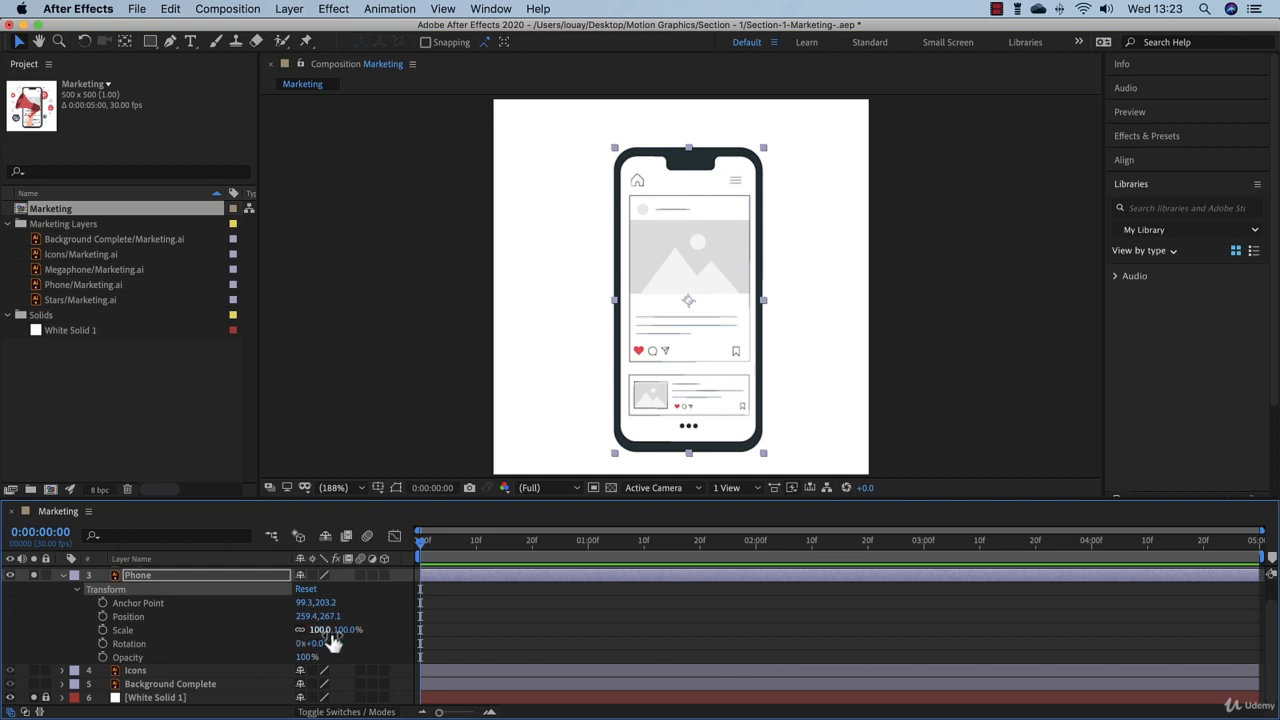
# Step: Try the Phone layer at 122% scale and 18° rotation, undoing each change, and test its opacity while leaving it at 100%
pyautogui.moveTo(347, 640)
pyautogui.mouseDown()
pyautogui.moveTo(318, 636)
pyautogui.moveTo(366, 646)
pyautogui.mouseUp()
pyautogui.click(688, 302)
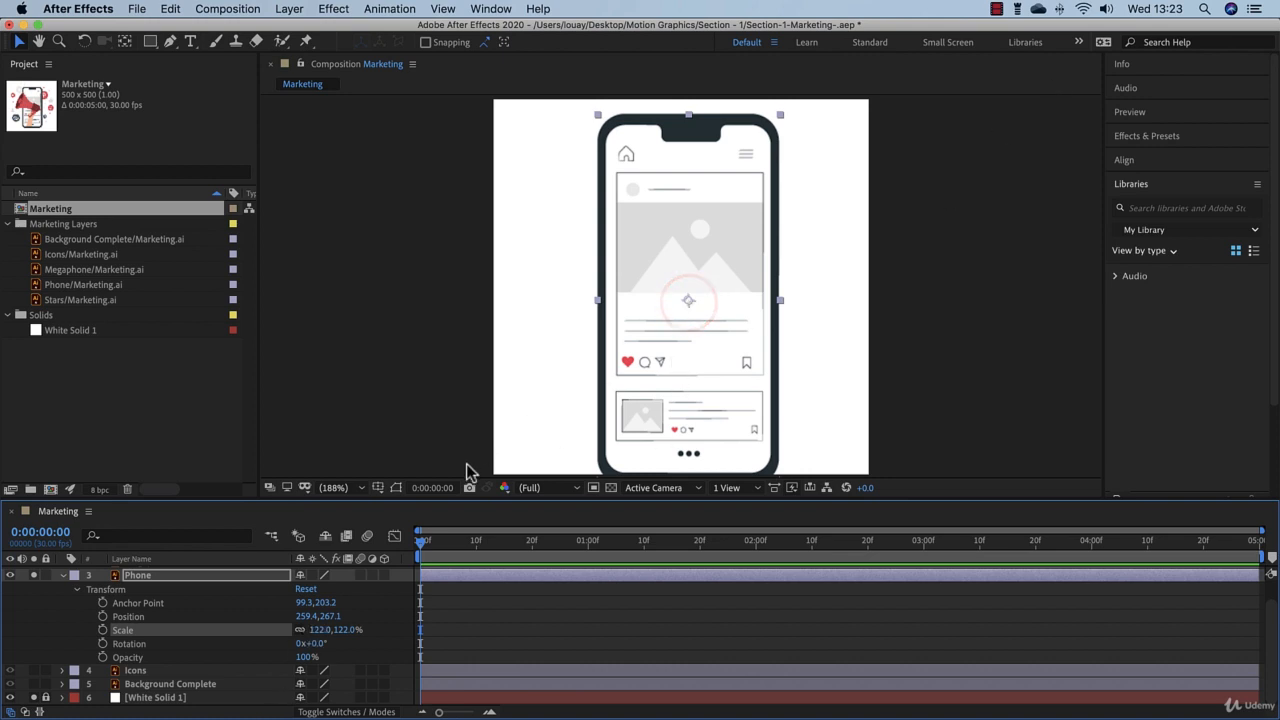
pyautogui.press('super+z')
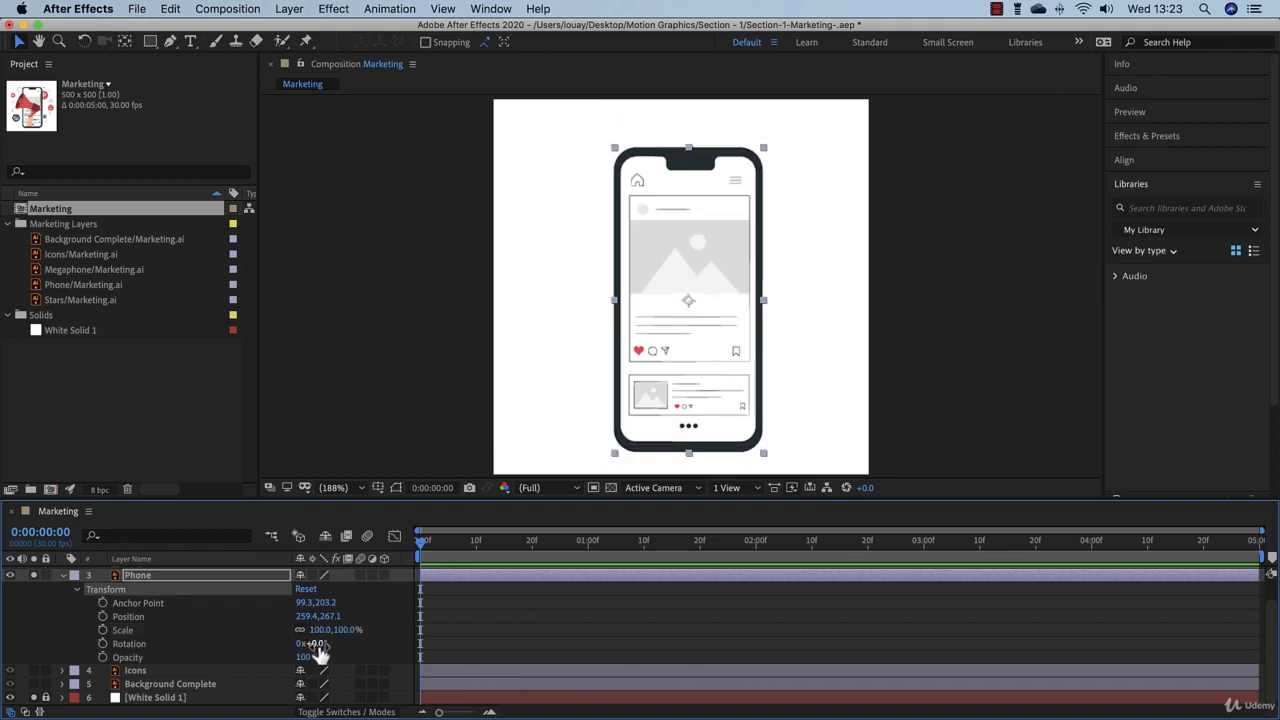
pyautogui.moveTo(317, 646); pyautogui.dragTo(622, 390)
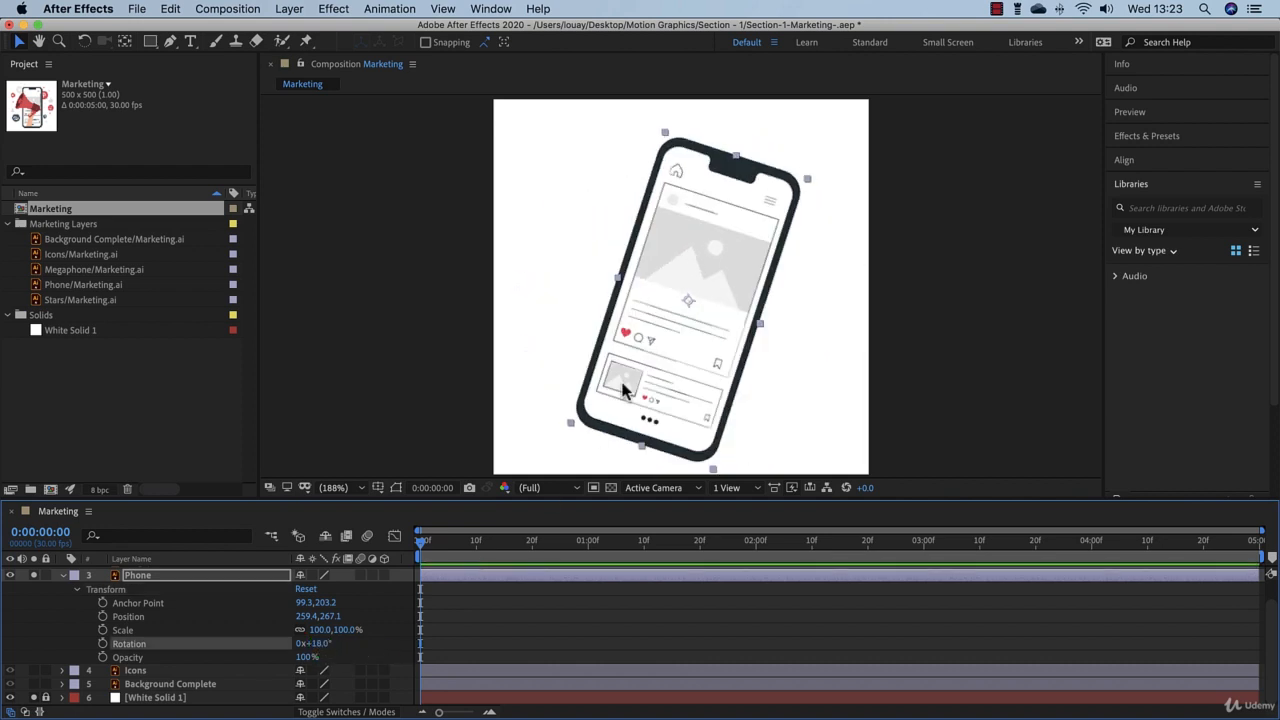
pyautogui.press('super+z')
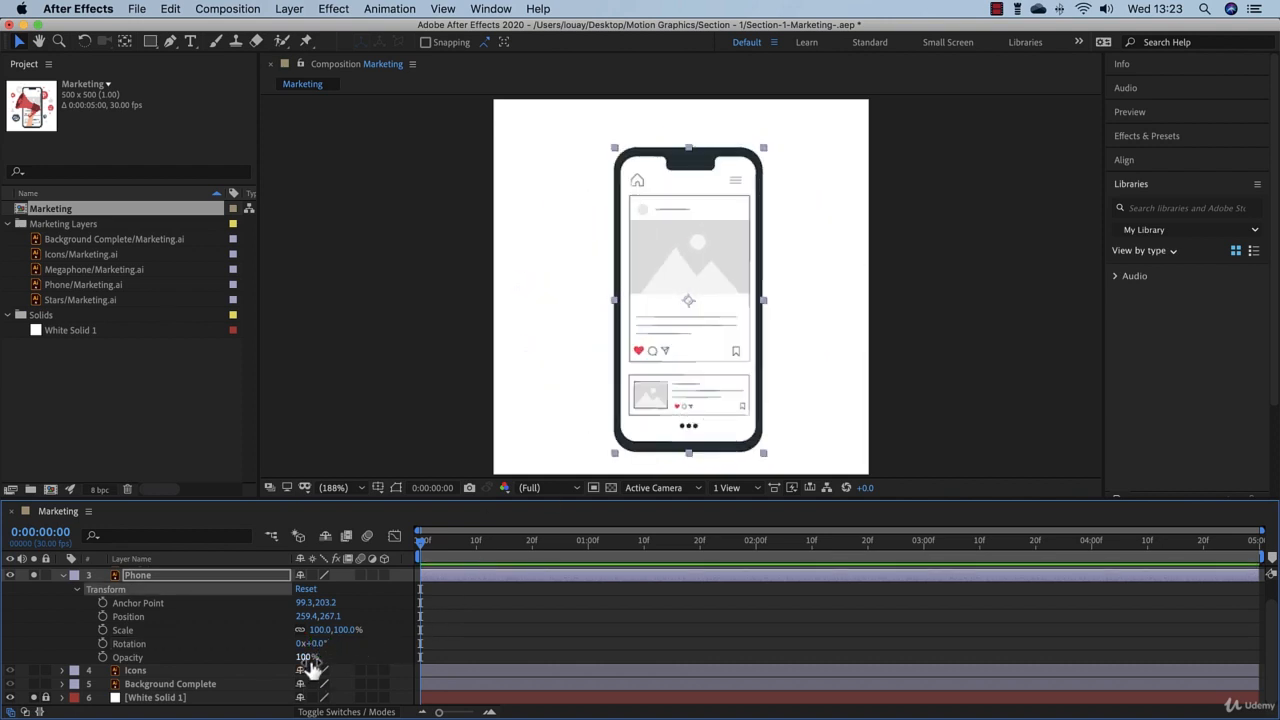
pyautogui.moveTo(310, 668); pyautogui.dragTo(468, 664)
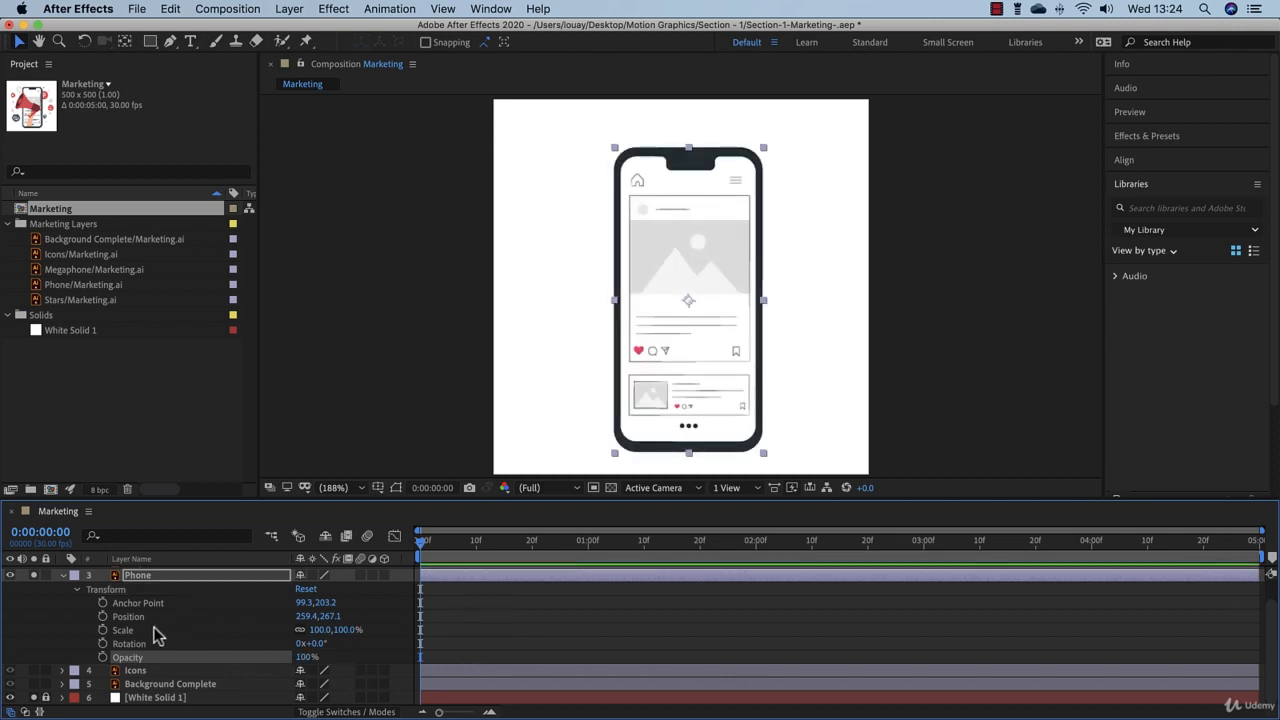
# Step: Add a Phone position keyframe at 0:00:00:00 and another at 0:00:00:15 with the X position at 155.4
pyautogui.click(102, 617)
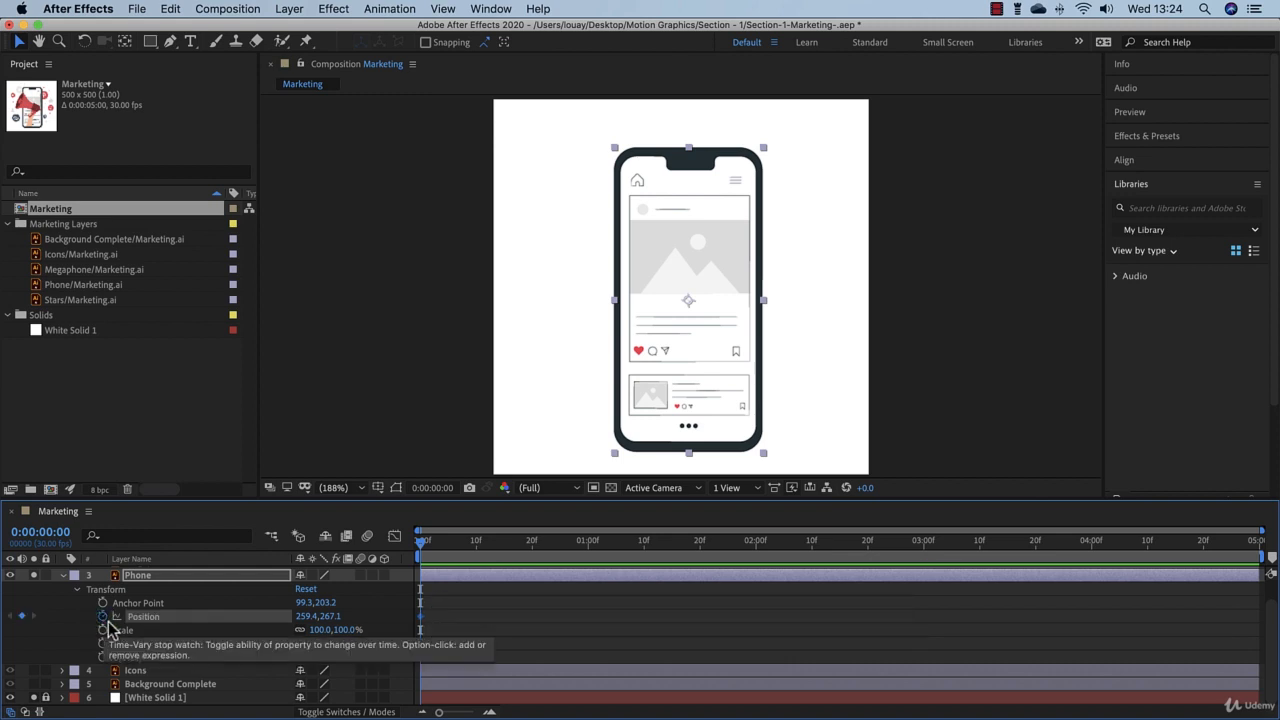
pyautogui.moveTo(422, 543); pyautogui.dragTo(465, 546)
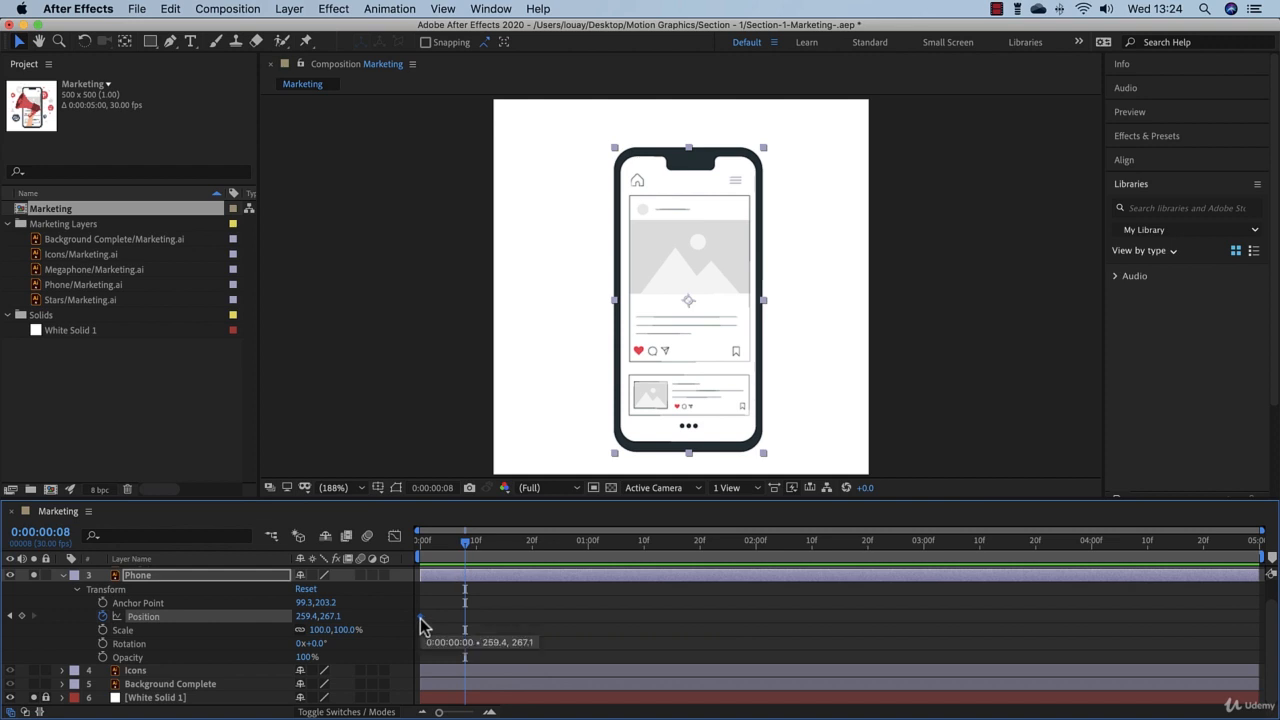
pyautogui.click(424, 541)
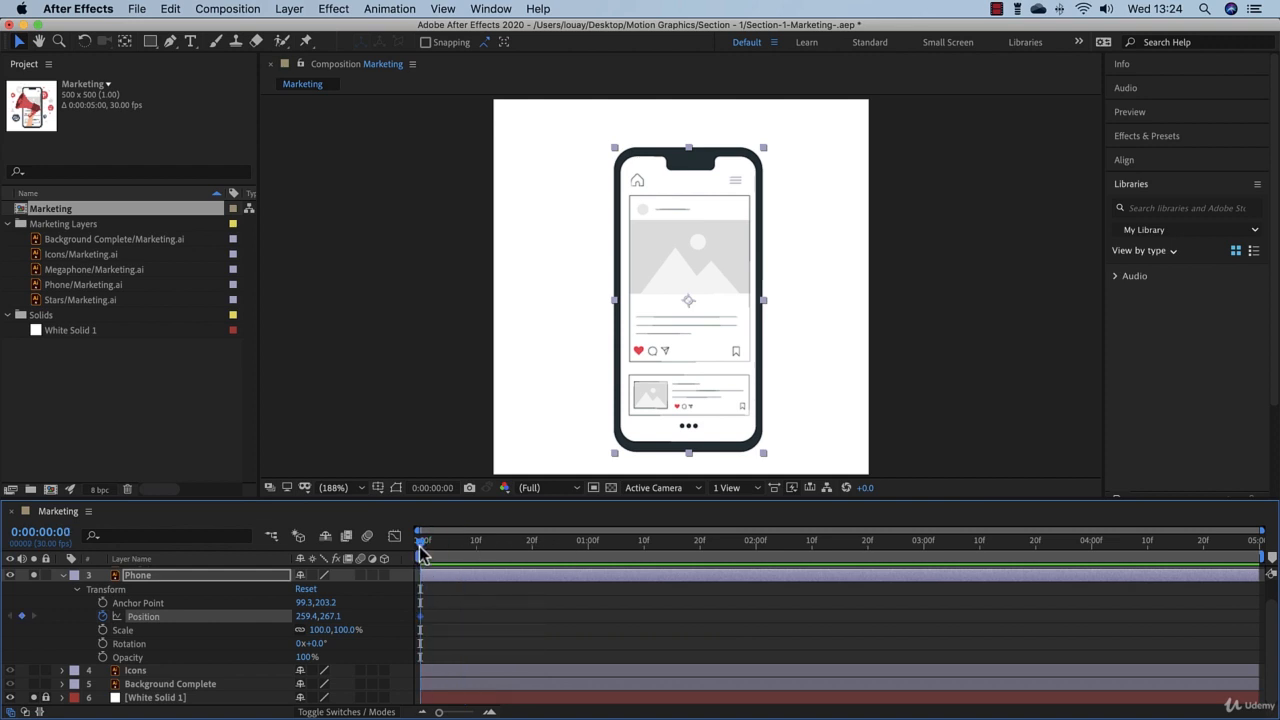
pyautogui.click(448, 553)
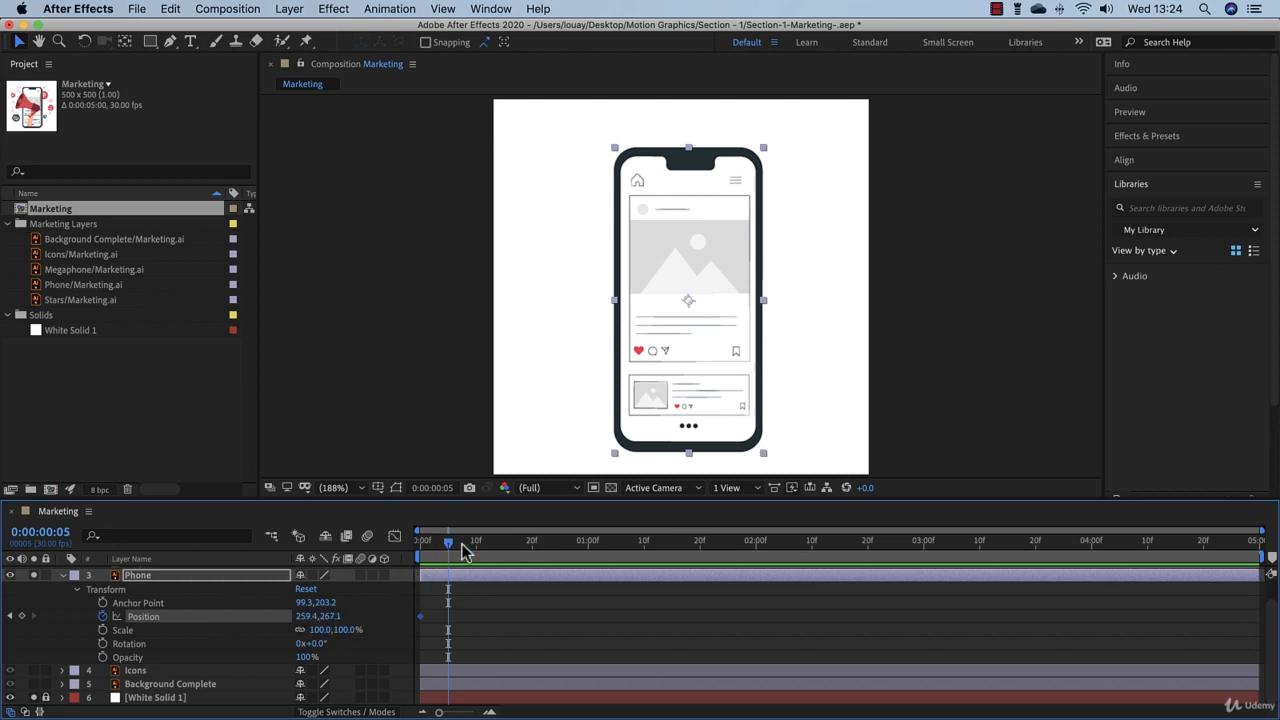
pyautogui.moveTo(448, 548); pyautogui.dragTo(505, 557)
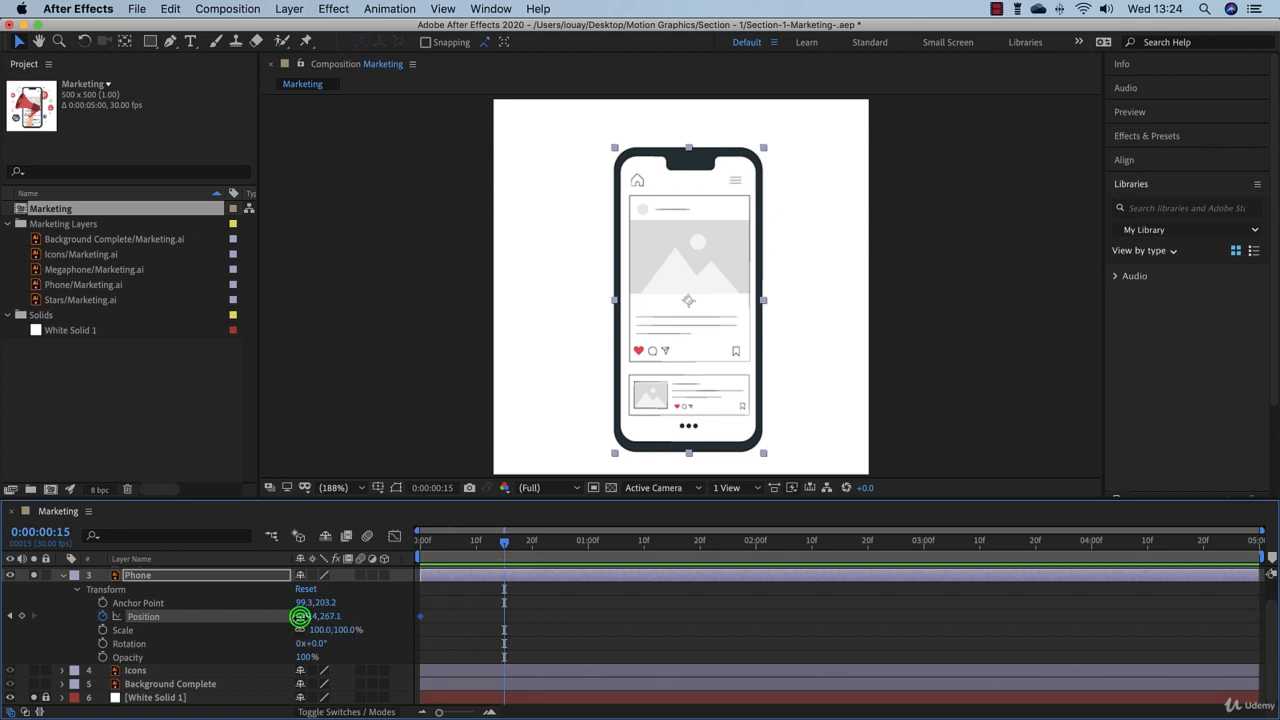
pyautogui.moveTo(300, 616); pyautogui.dragTo(217, 617)
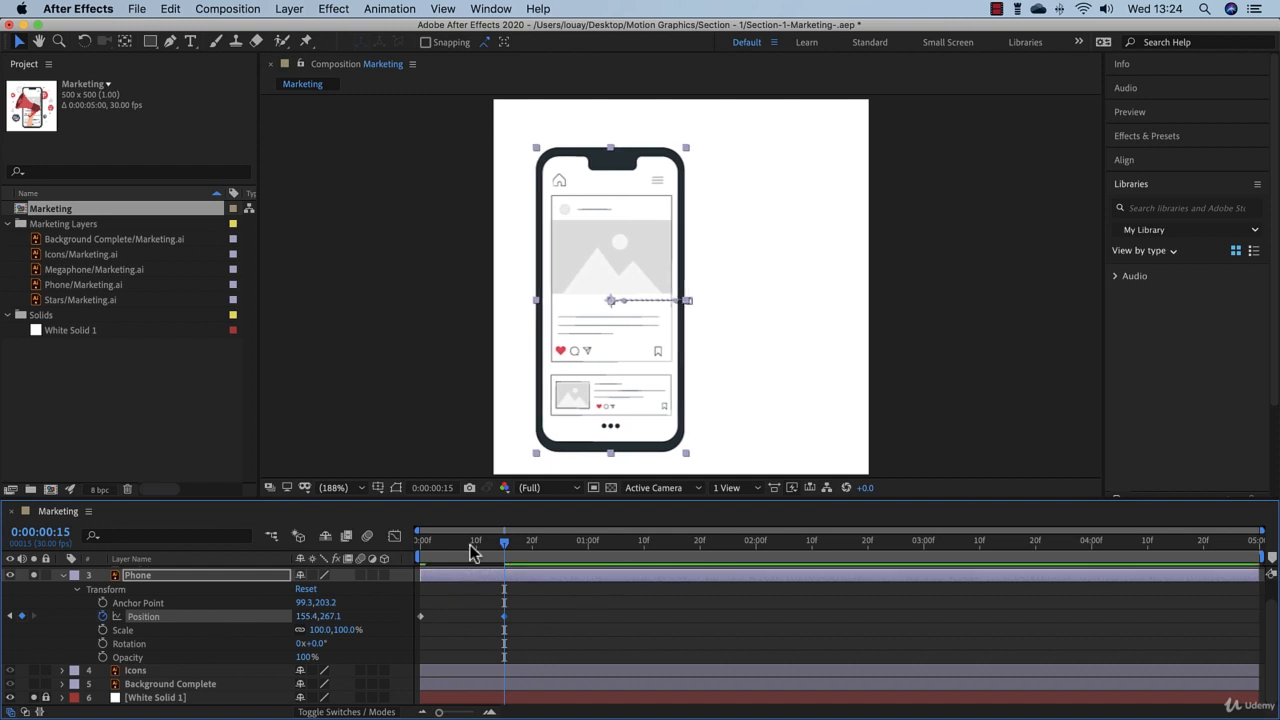
# Step: Preview the phone's position animation from the start of the timeline
pyautogui.moveTo(474, 547); pyautogui.dragTo(388, 550)
pyautogui.click(624, 634)
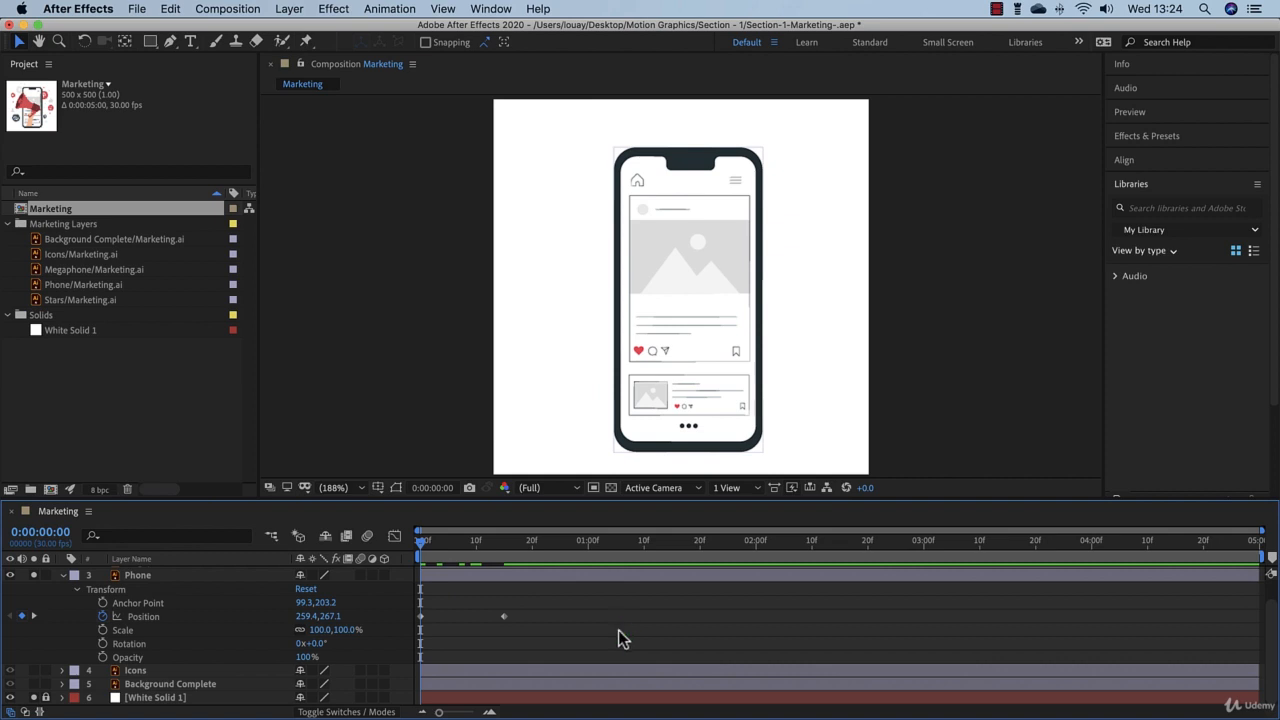
pyautogui.press('space')
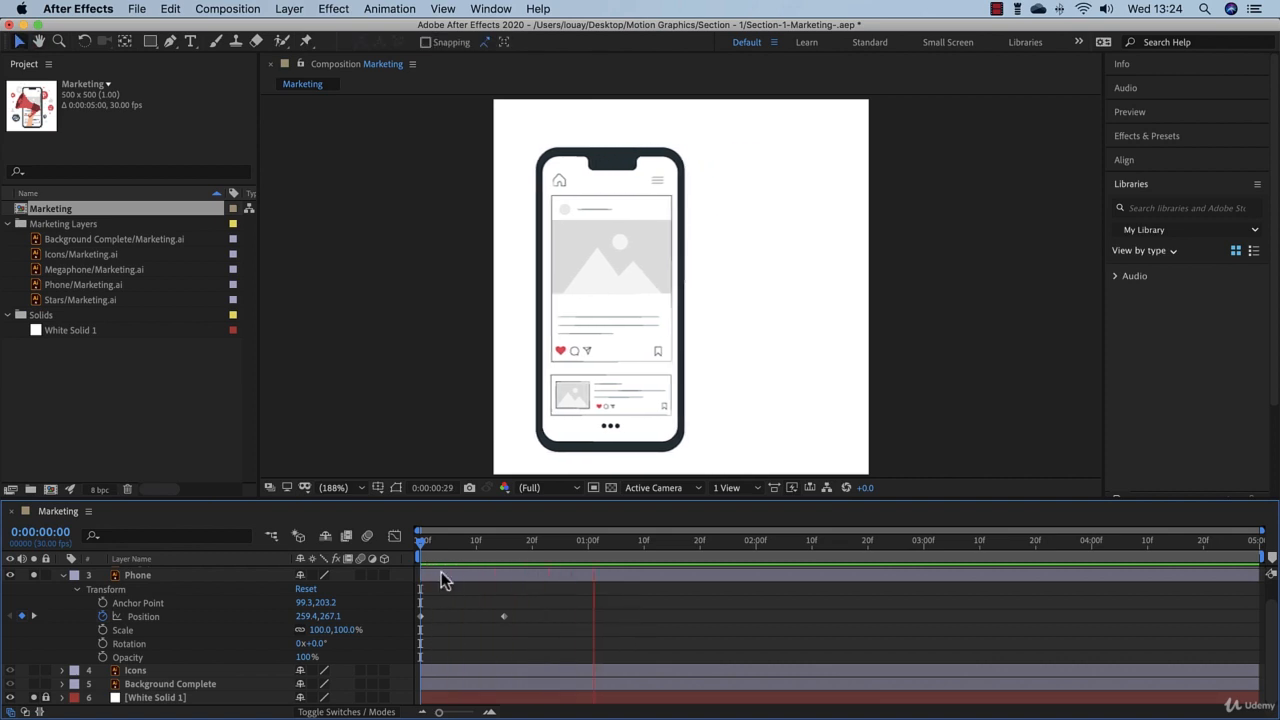
pyautogui.click(420, 545)
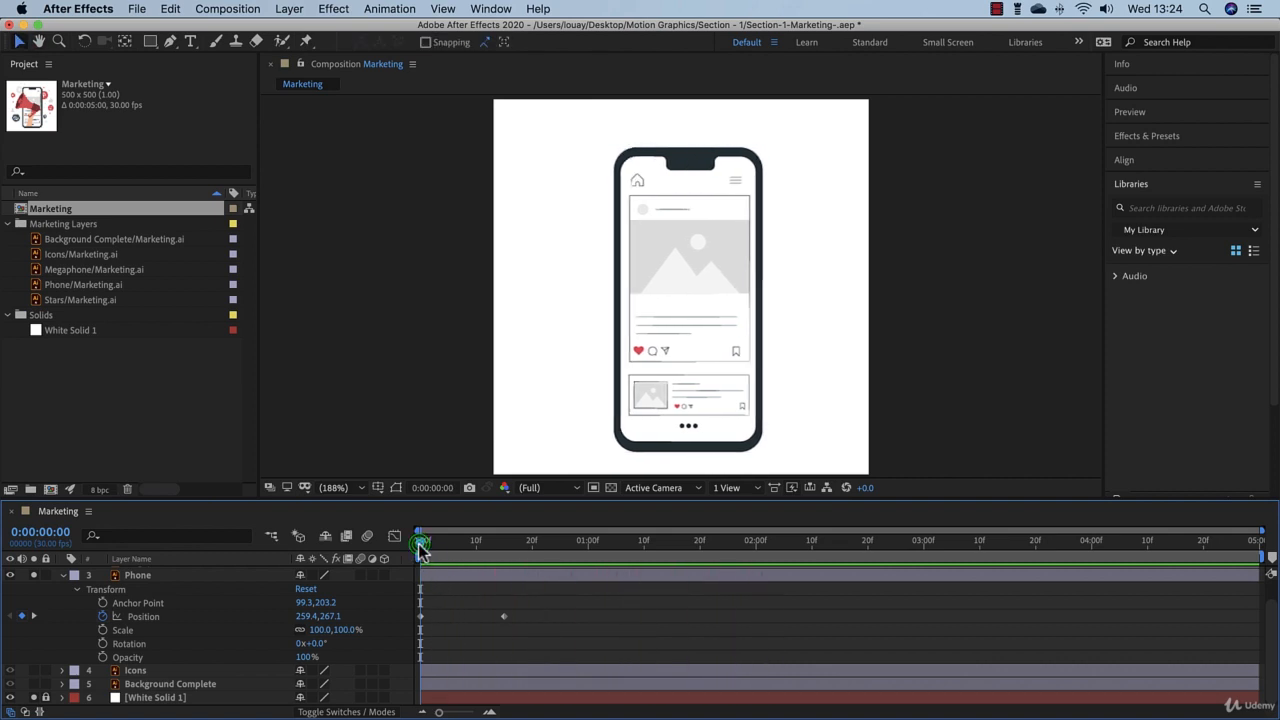
# Step: Select each of the Phone layer's position keyframes in turn, and turn off position animation to remove them
pyautogui.click(420, 620)
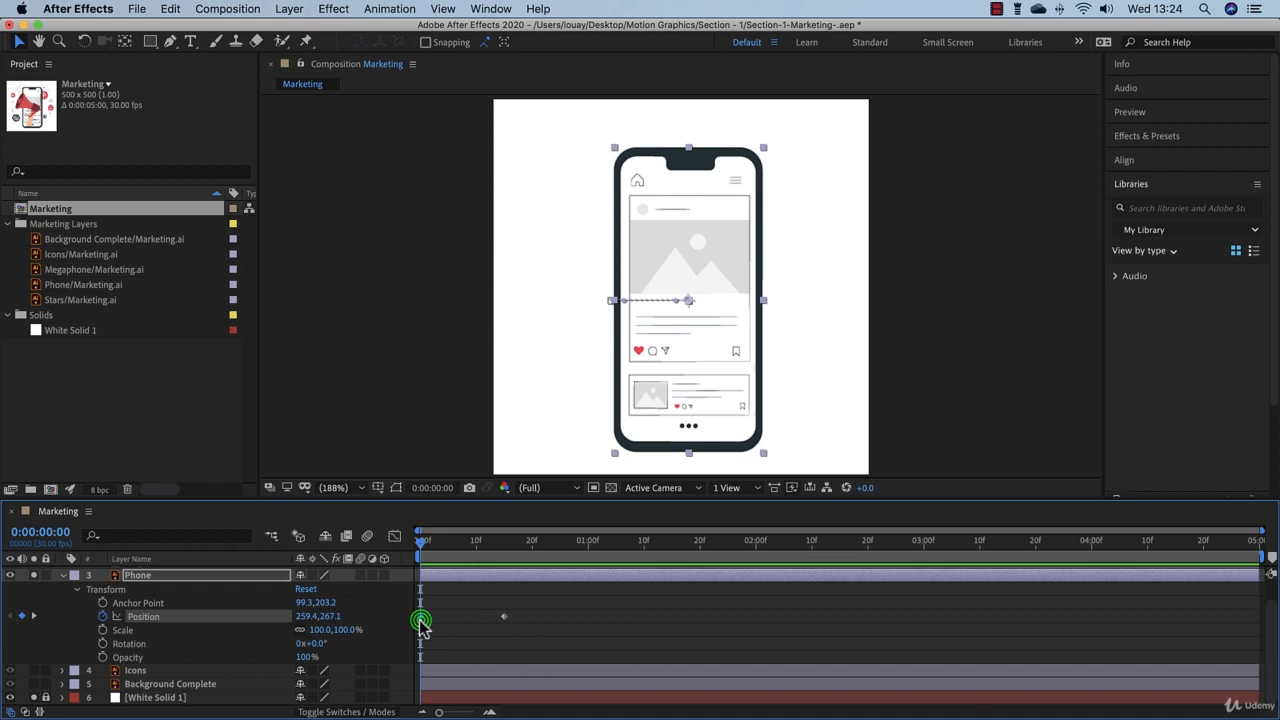
pyautogui.click(508, 620)
pyautogui.click(504, 617)
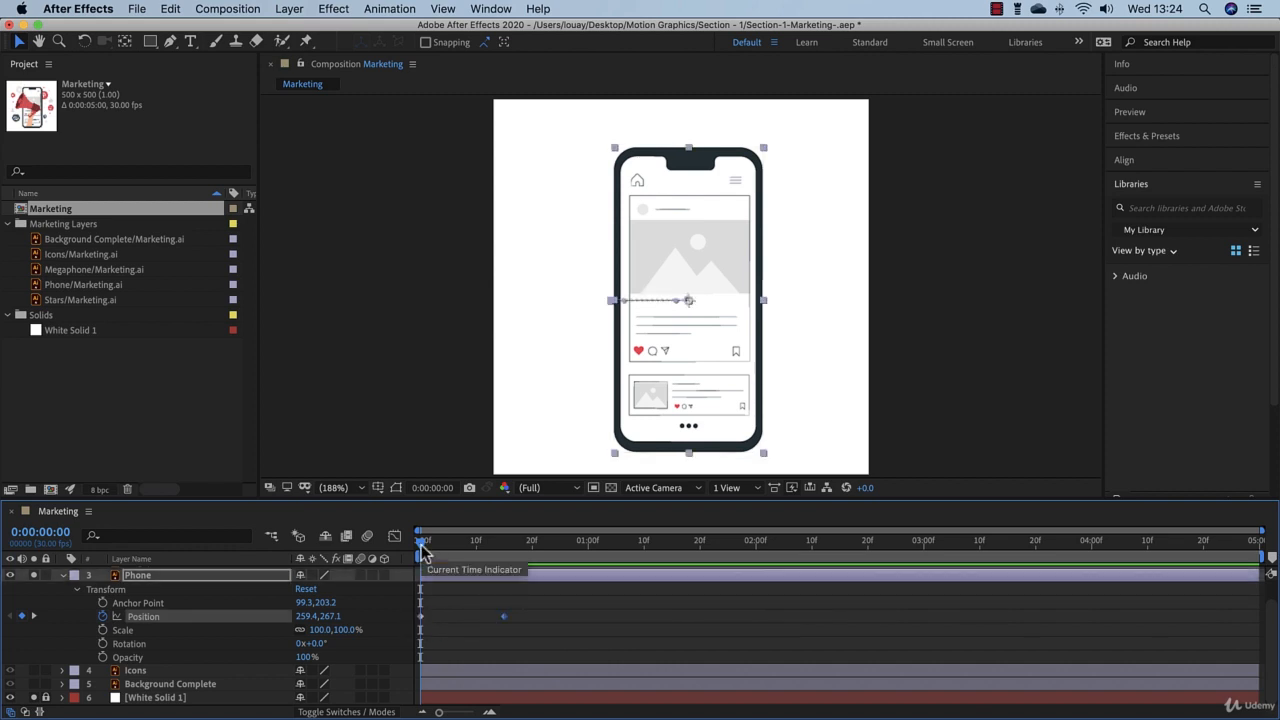
pyautogui.moveTo(422, 553); pyautogui.dragTo(392, 572)
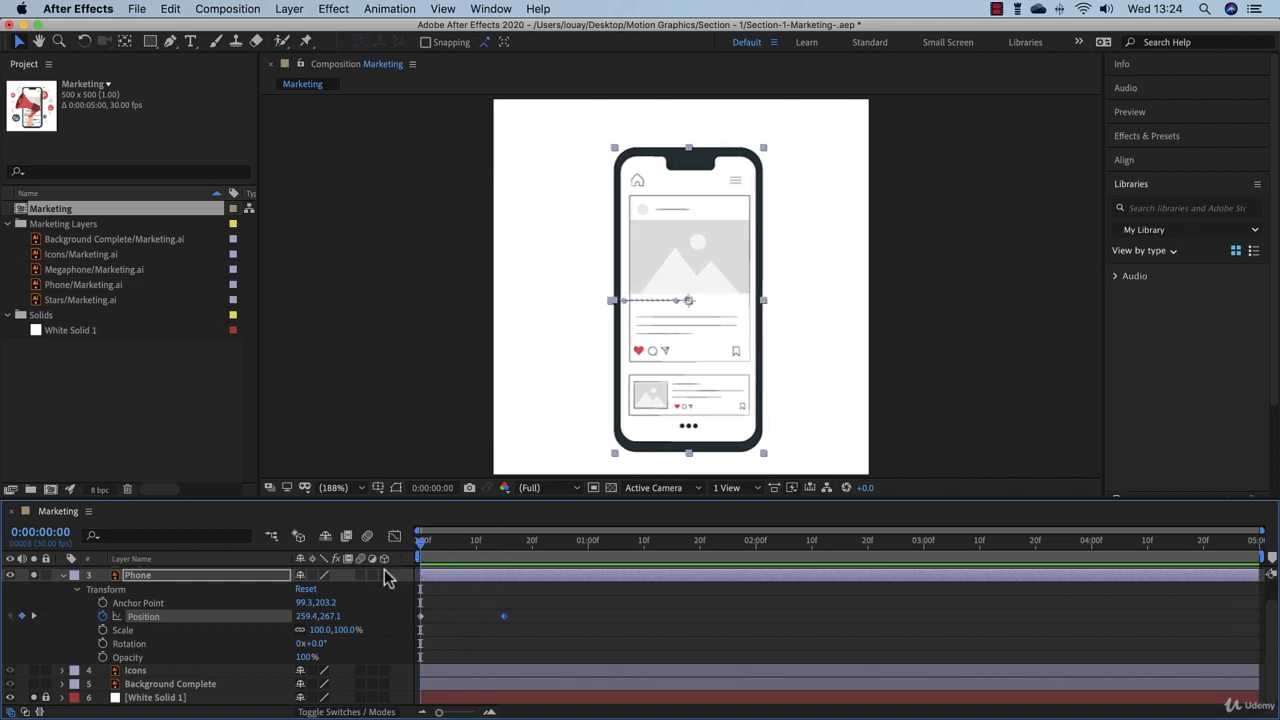
pyautogui.click(104, 618)
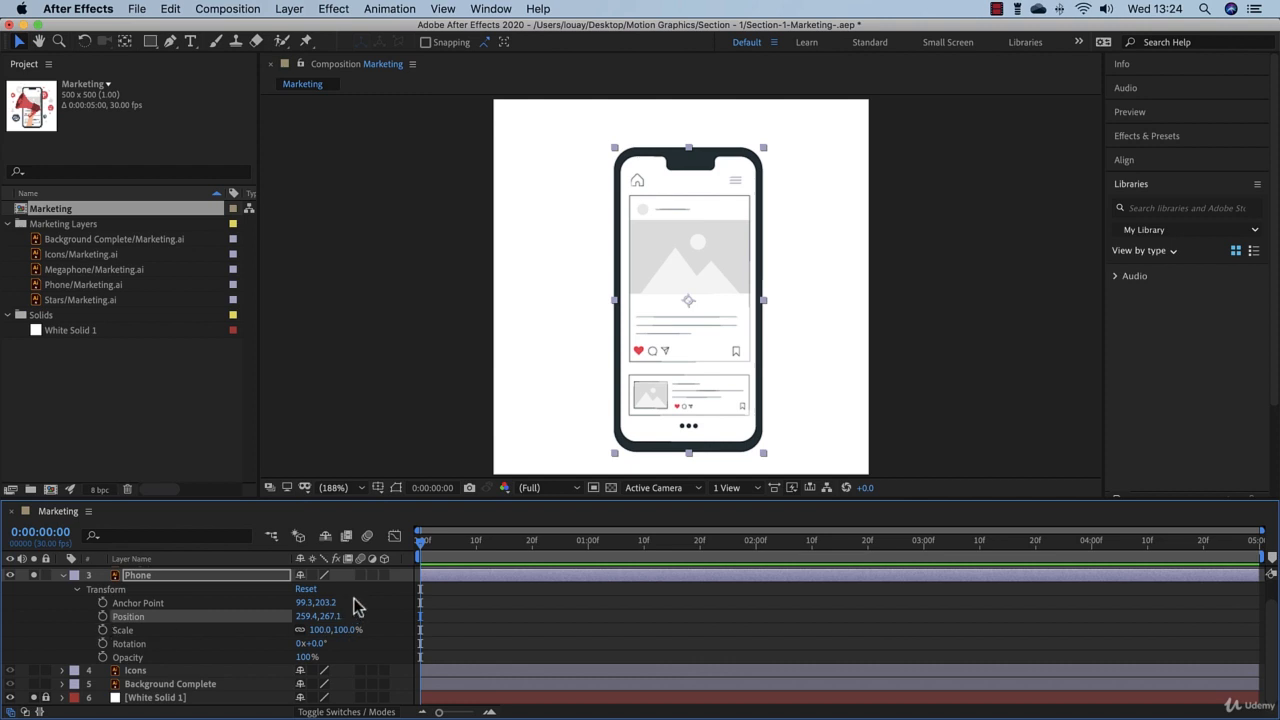
# Step: Keyframe the phone's current position at 0:00:00:15, shift it left to X 137.8 at 0:00:00:00, and preview the slide-in
pyautogui.moveTo(420, 545); pyautogui.dragTo(502, 555)
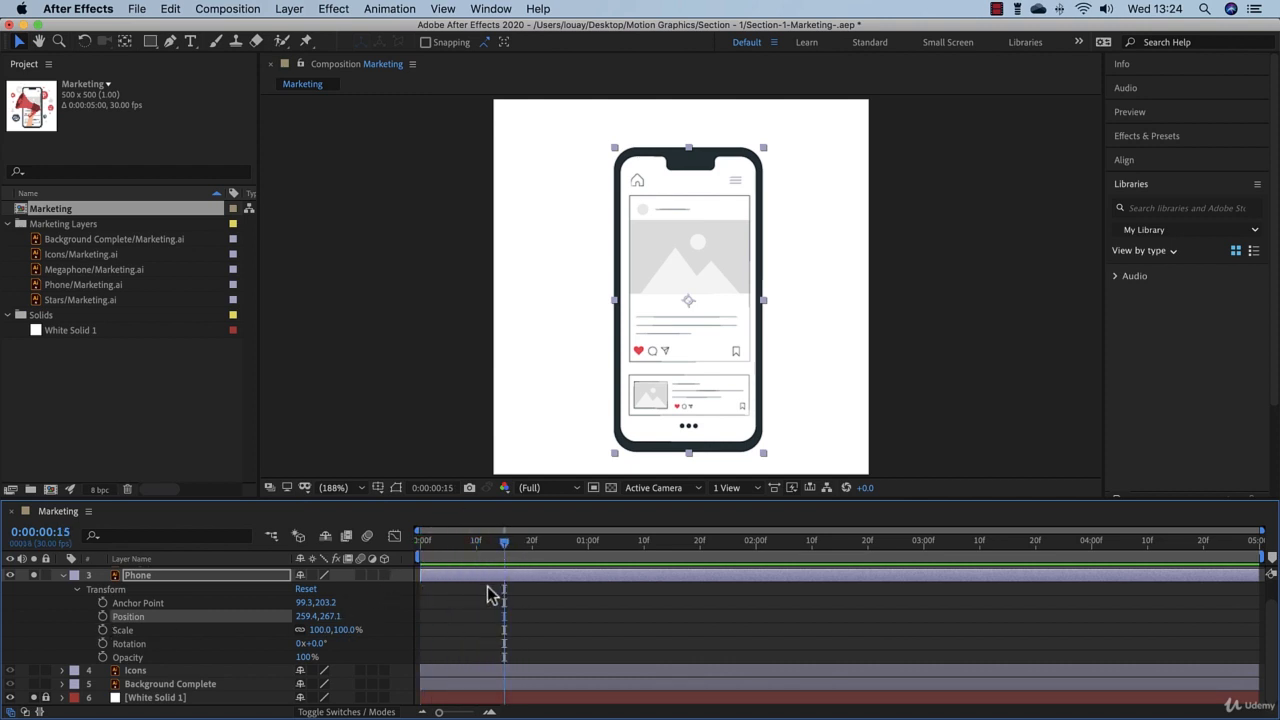
pyautogui.click(102, 617)
pyautogui.press('Home')
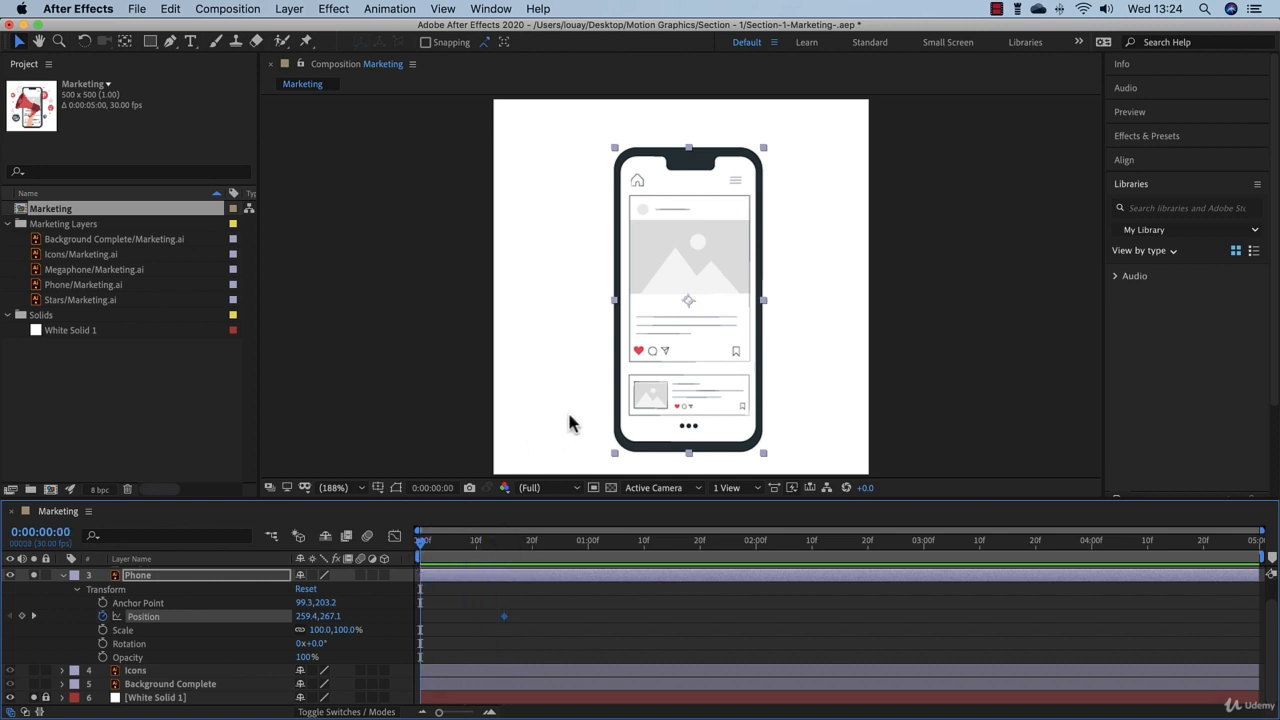
pyautogui.moveTo(690, 348); pyautogui.dragTo(595, 320)
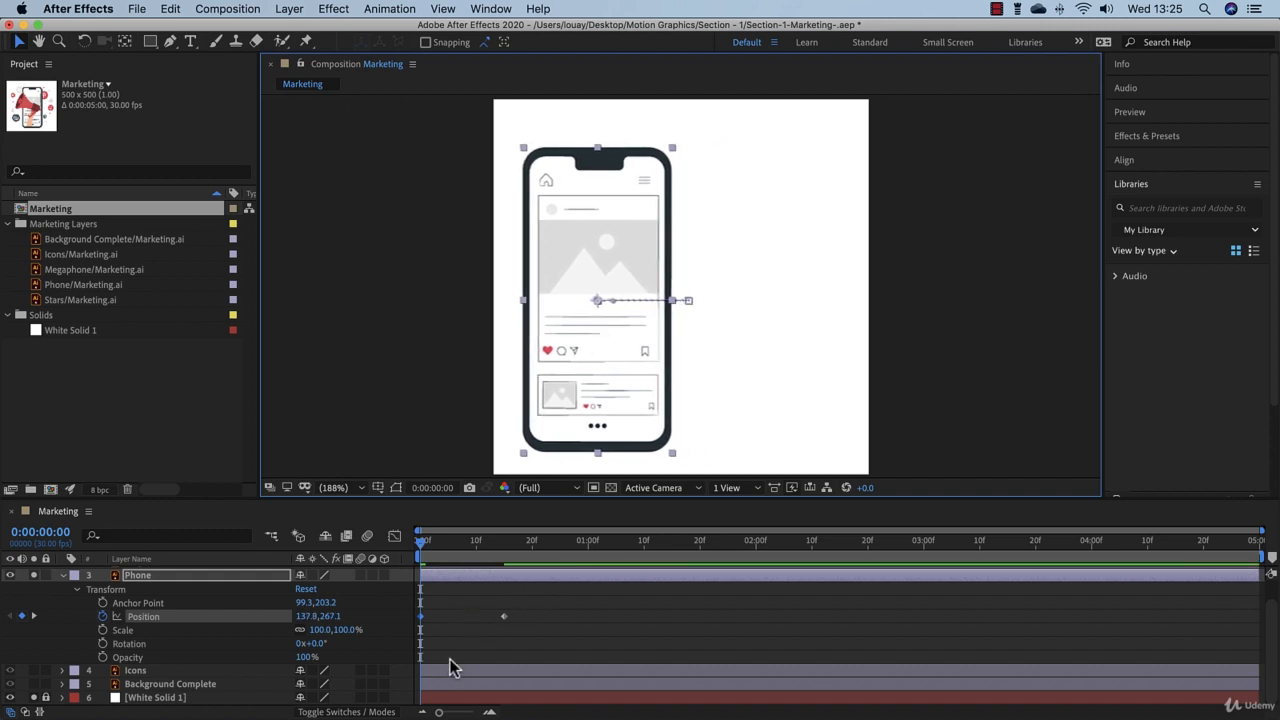
pyautogui.press('space')
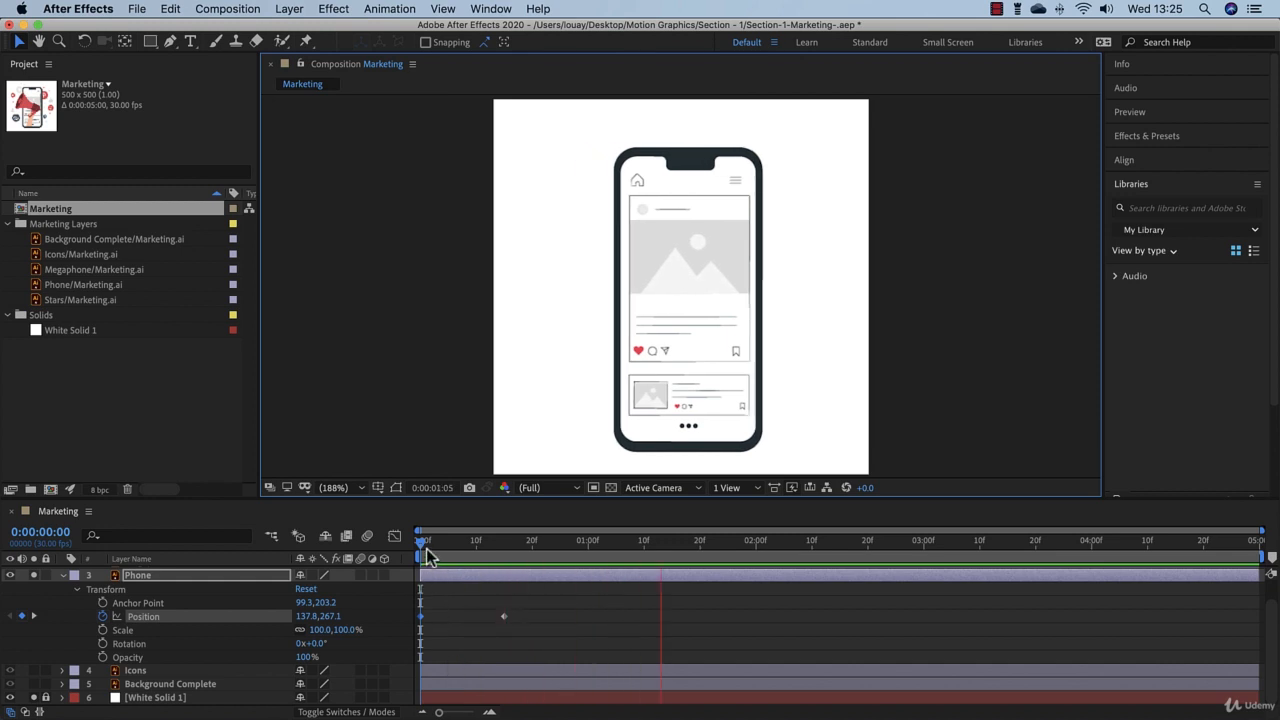
pyautogui.click(425, 556)
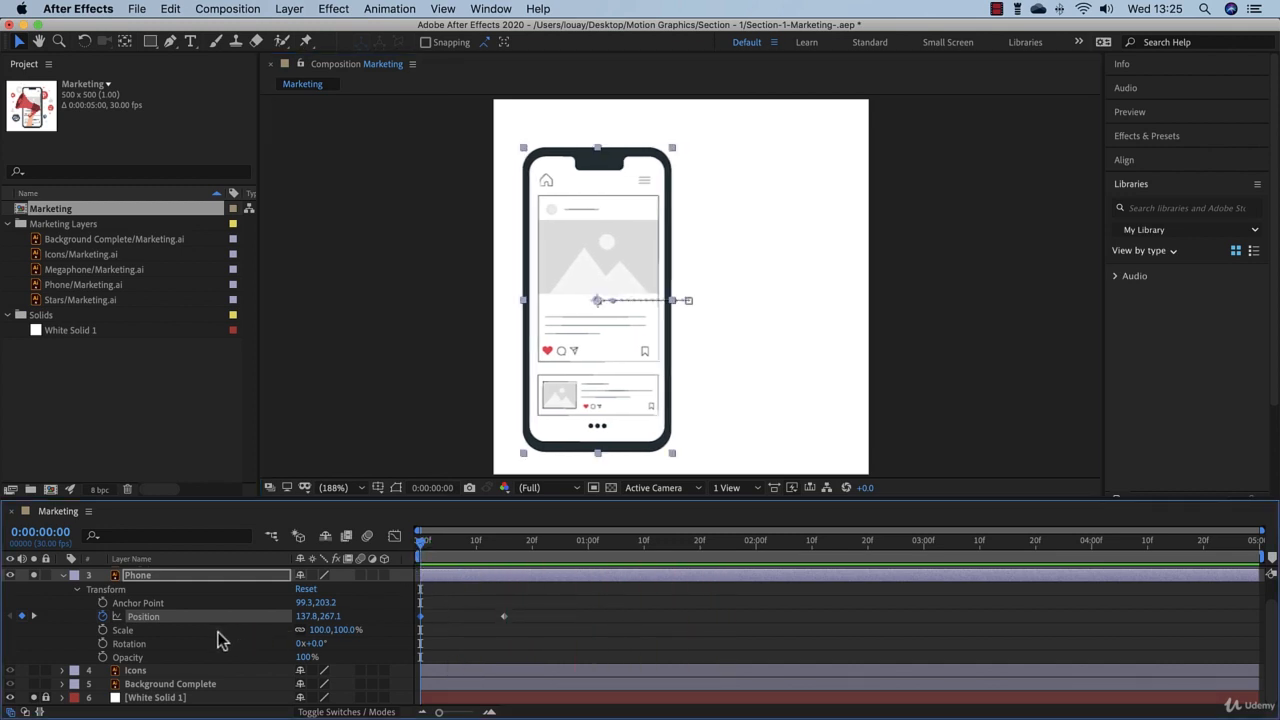
# Step: Add an opacity keyframe of 0% to the Phone layer at 0:00:00:00
pyautogui.click(102, 658)
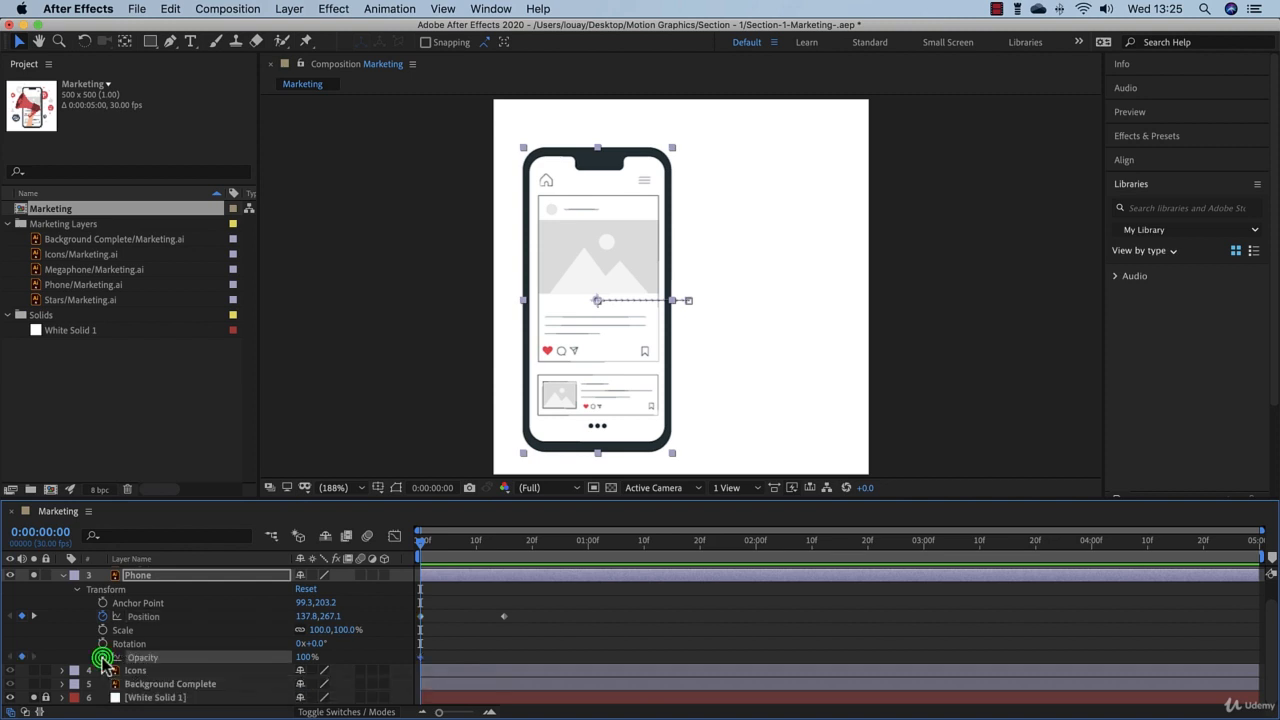
pyautogui.click(308, 658)
pyautogui.write('0')
pyautogui.press('Return')
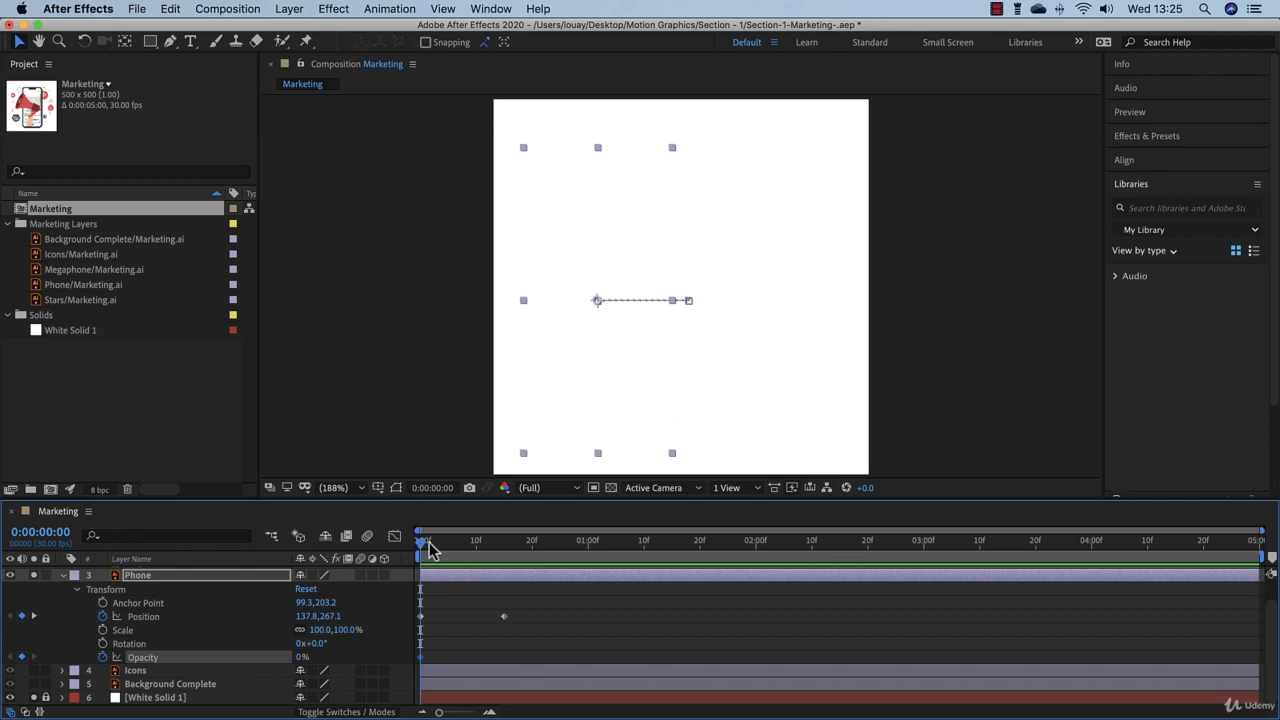
# Step: Set the Phone layer's opacity to 100% at 0:00:00:15 and preview the fade-in from the start
pyautogui.moveTo(421, 545); pyautogui.dragTo(505, 557)
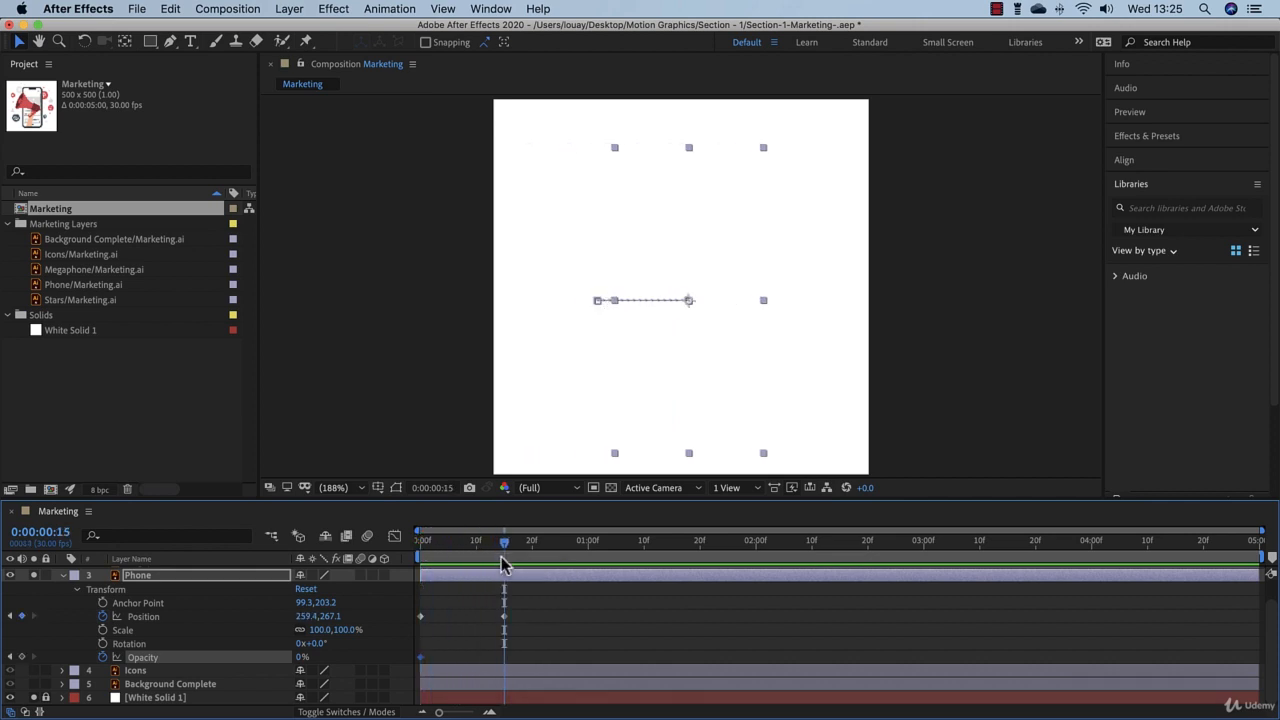
pyautogui.click(300, 658)
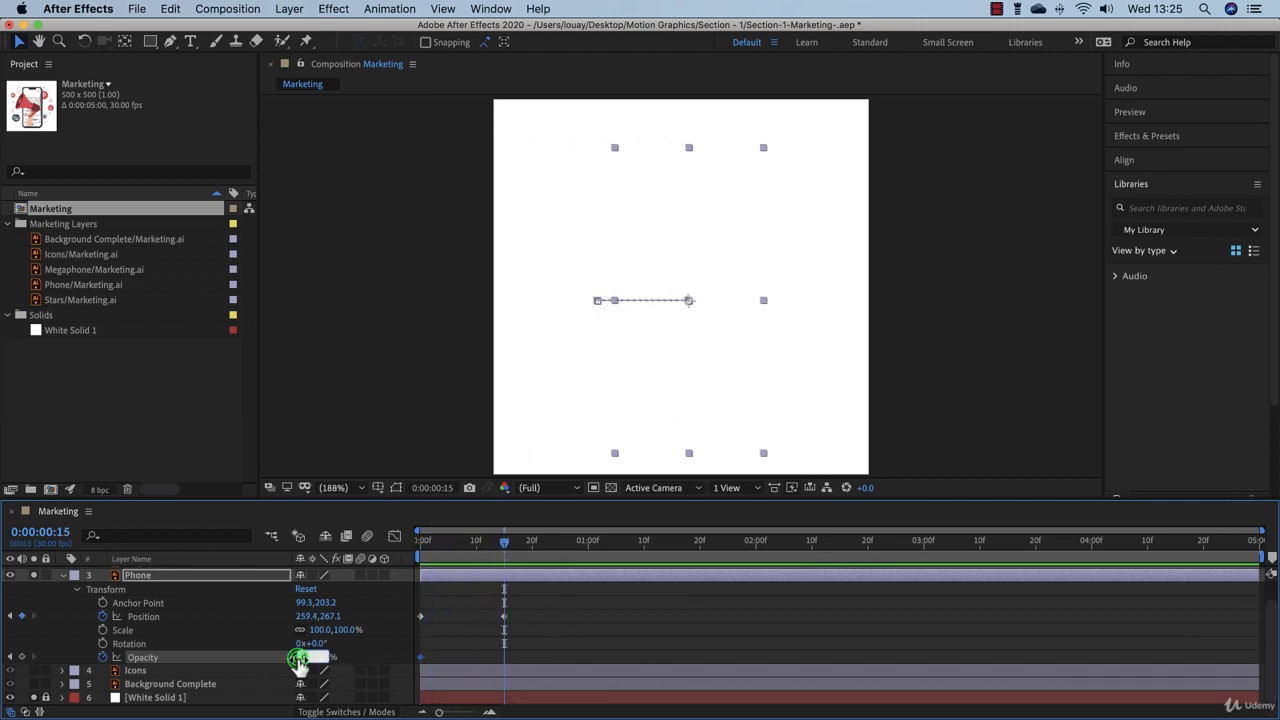
pyautogui.write('100')
pyautogui.press('Return')
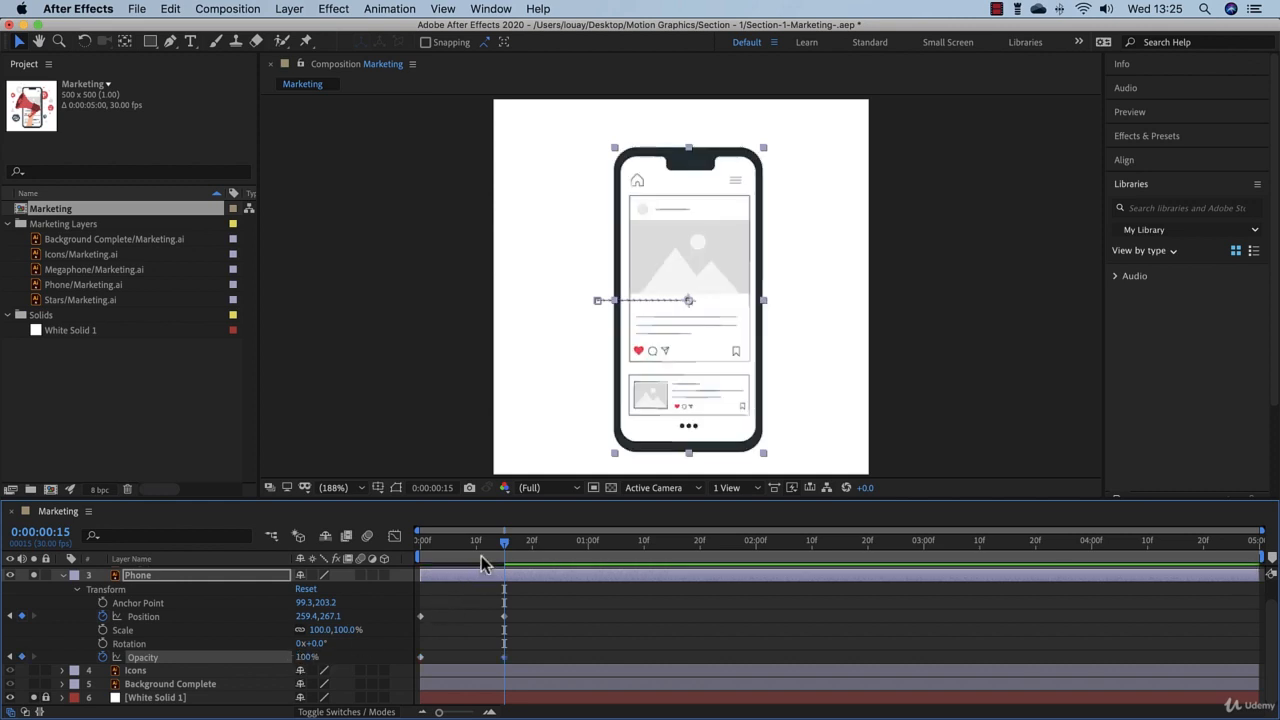
pyautogui.moveTo(486, 547); pyautogui.dragTo(365, 562)
pyautogui.press('space')
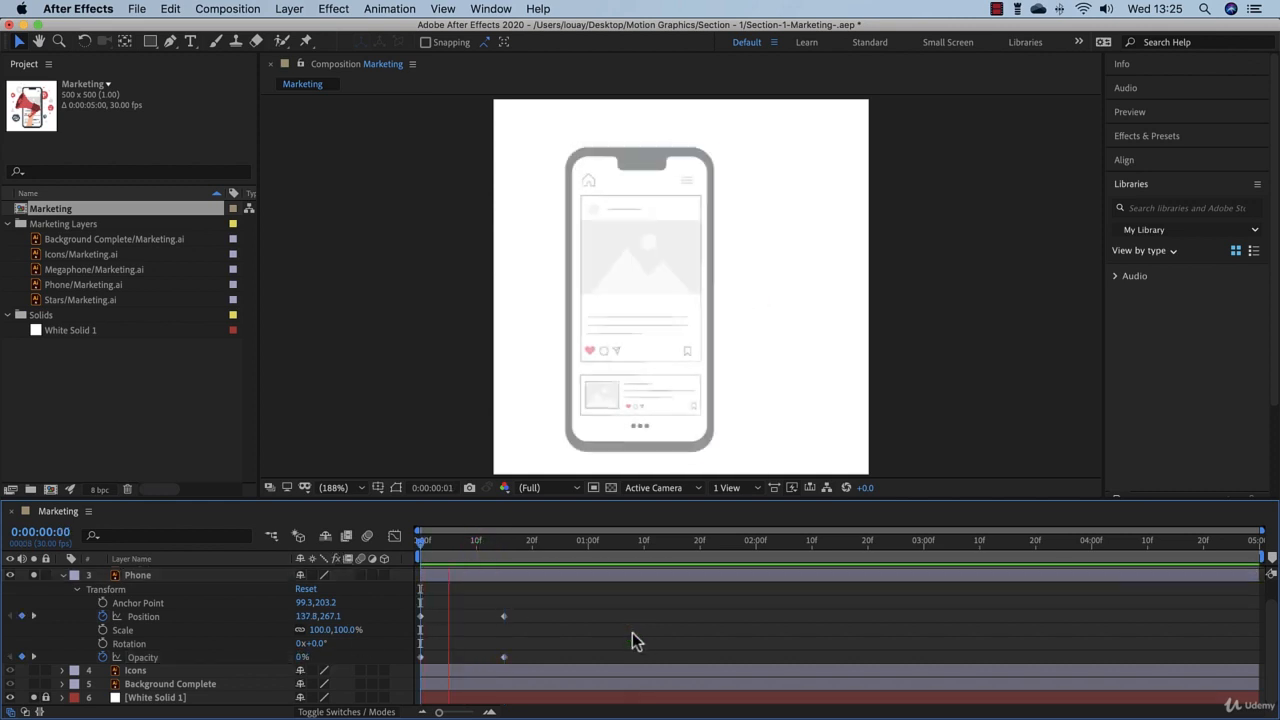
pyautogui.click(419, 543)
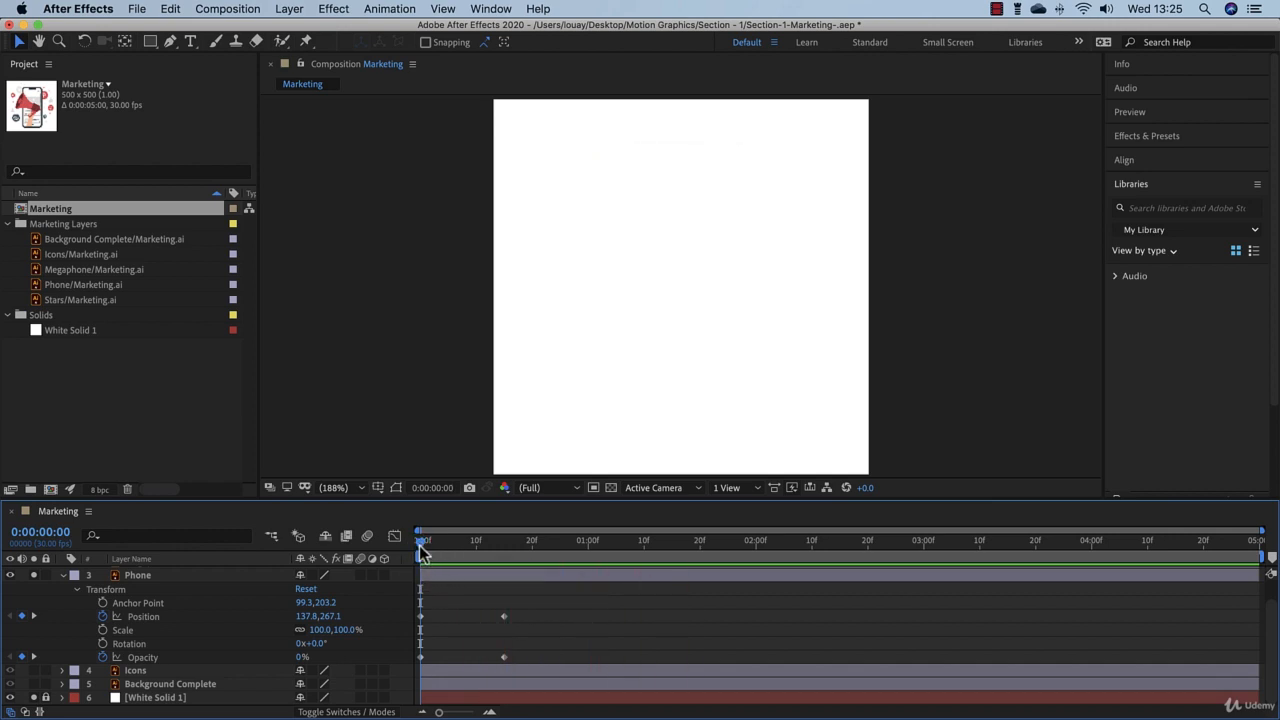
# Step: Return to 0:00:00:15, collapse the Phone layer's properties, and make the Megaphone layer visible
pyautogui.moveTo(422, 553); pyautogui.dragTo(504, 554)
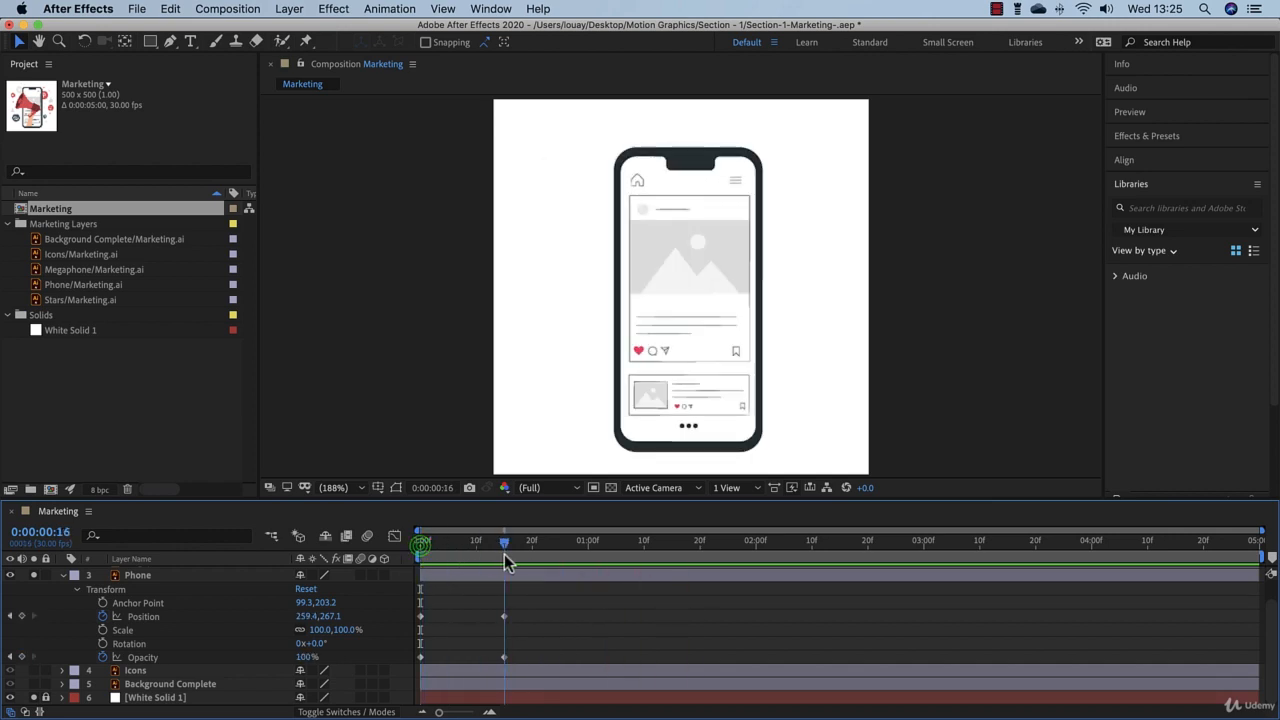
pyautogui.click(64, 578)
pyautogui.click(145, 587)
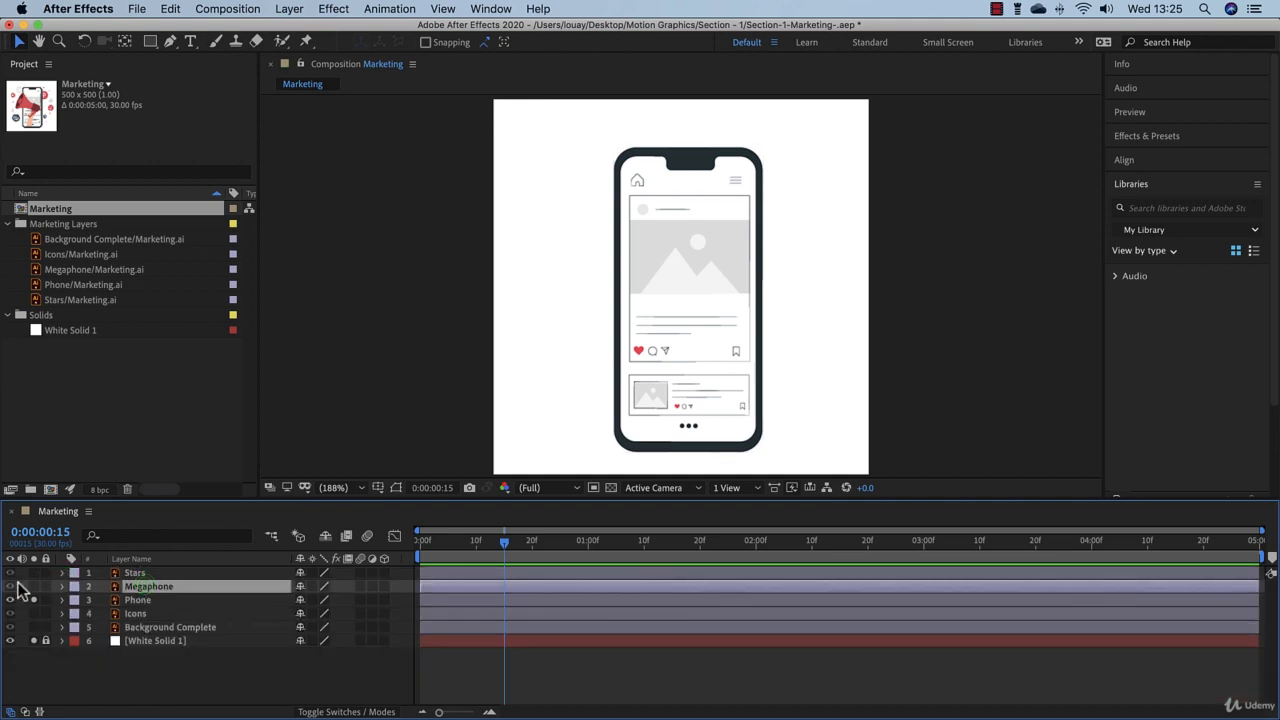
pyautogui.click(11, 586)
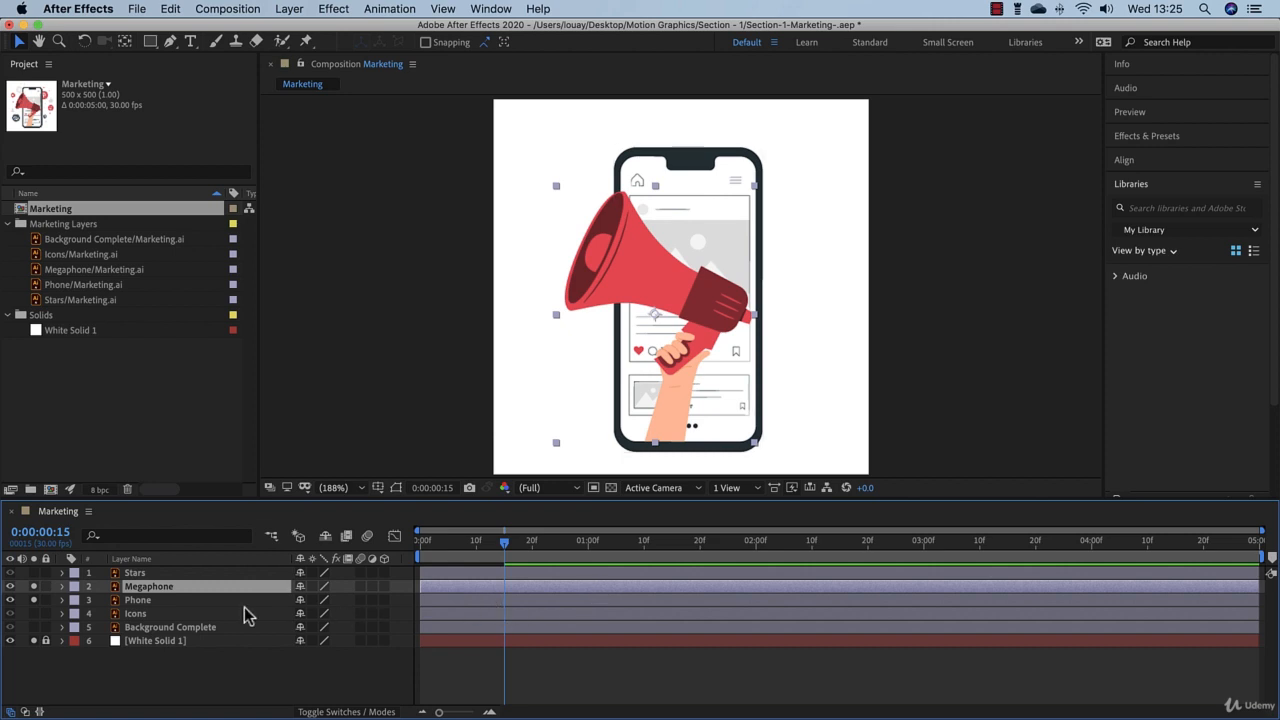
# Step: Keyframe the Megaphone layer's current scale at 0:00:00:15, set it to 0% at 0:00:00:00, and preview the scale-up
pyautogui.click(62, 587)
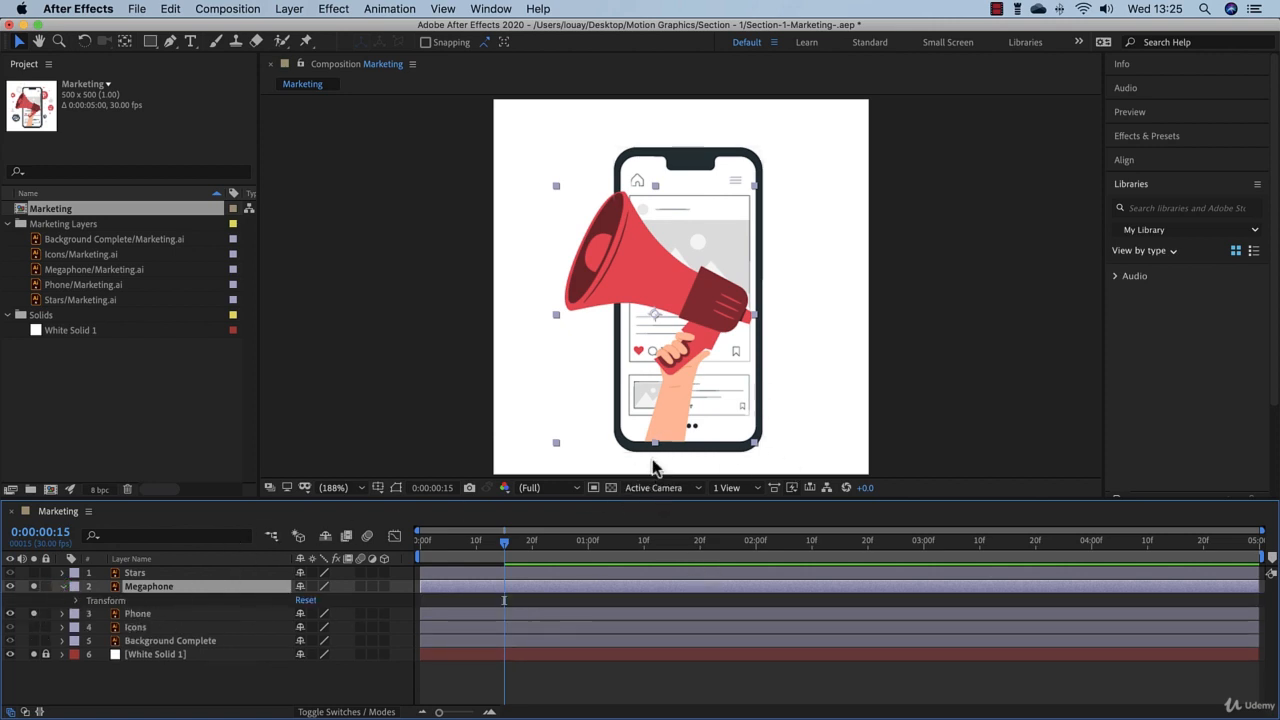
pyautogui.click(76, 601)
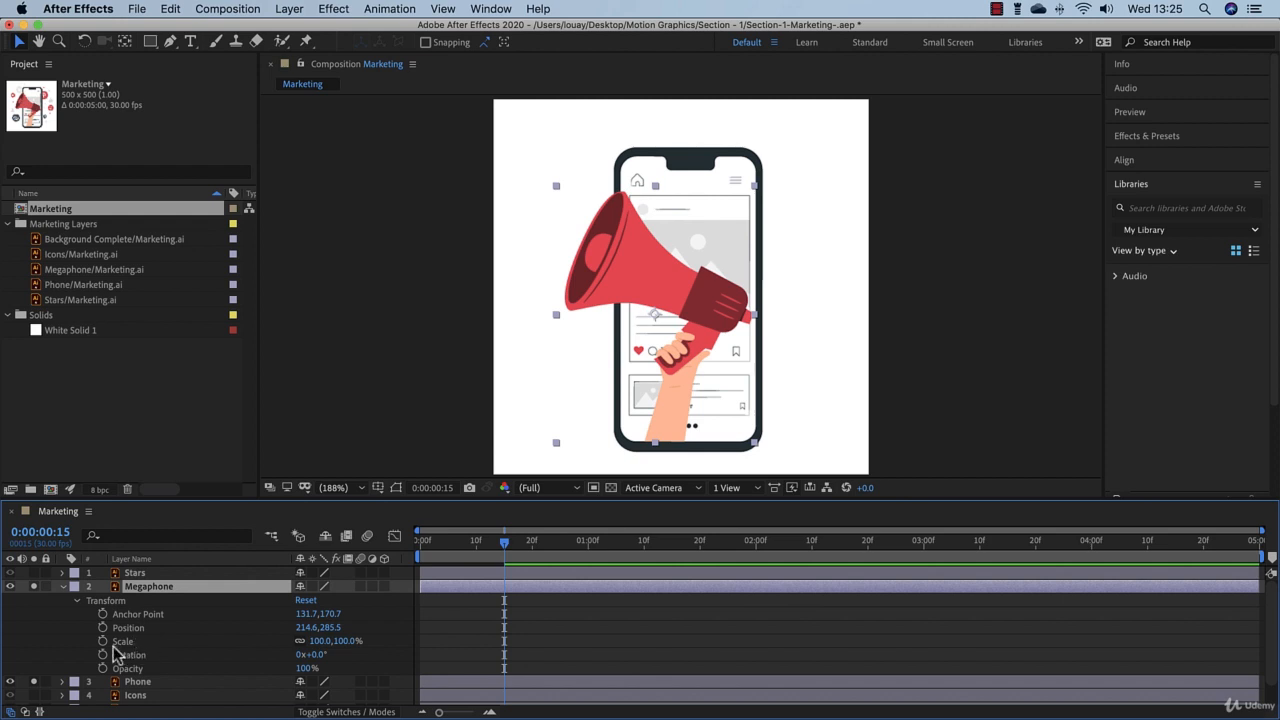
pyautogui.click(102, 641)
pyautogui.moveTo(503, 545); pyautogui.dragTo(417, 556)
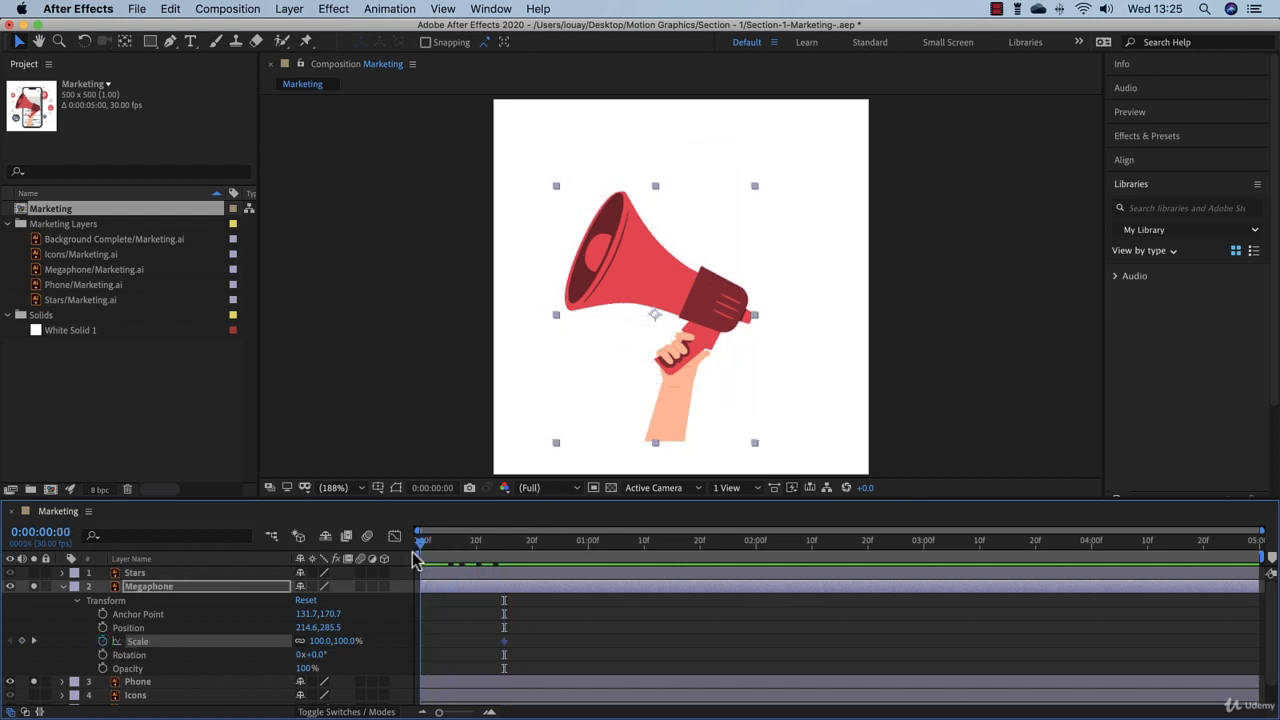
pyautogui.click(343, 641)
pyautogui.write('0')
pyautogui.press('Return')
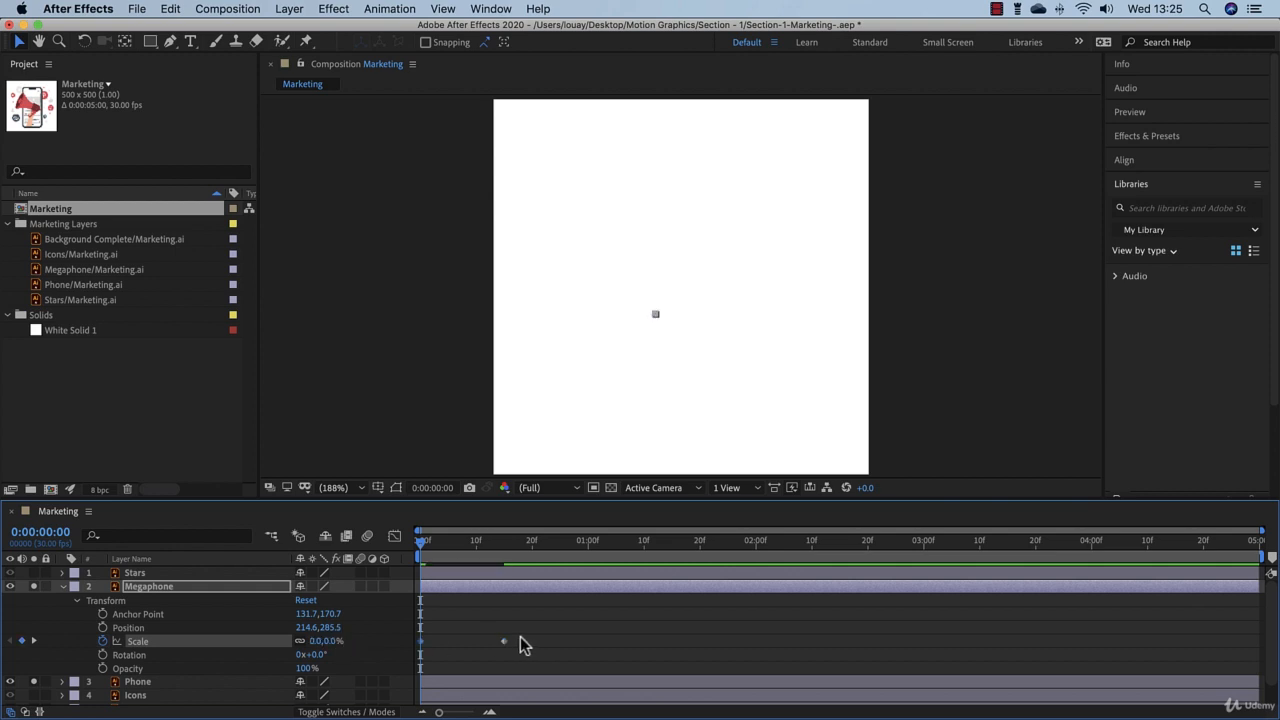
pyautogui.press('space')
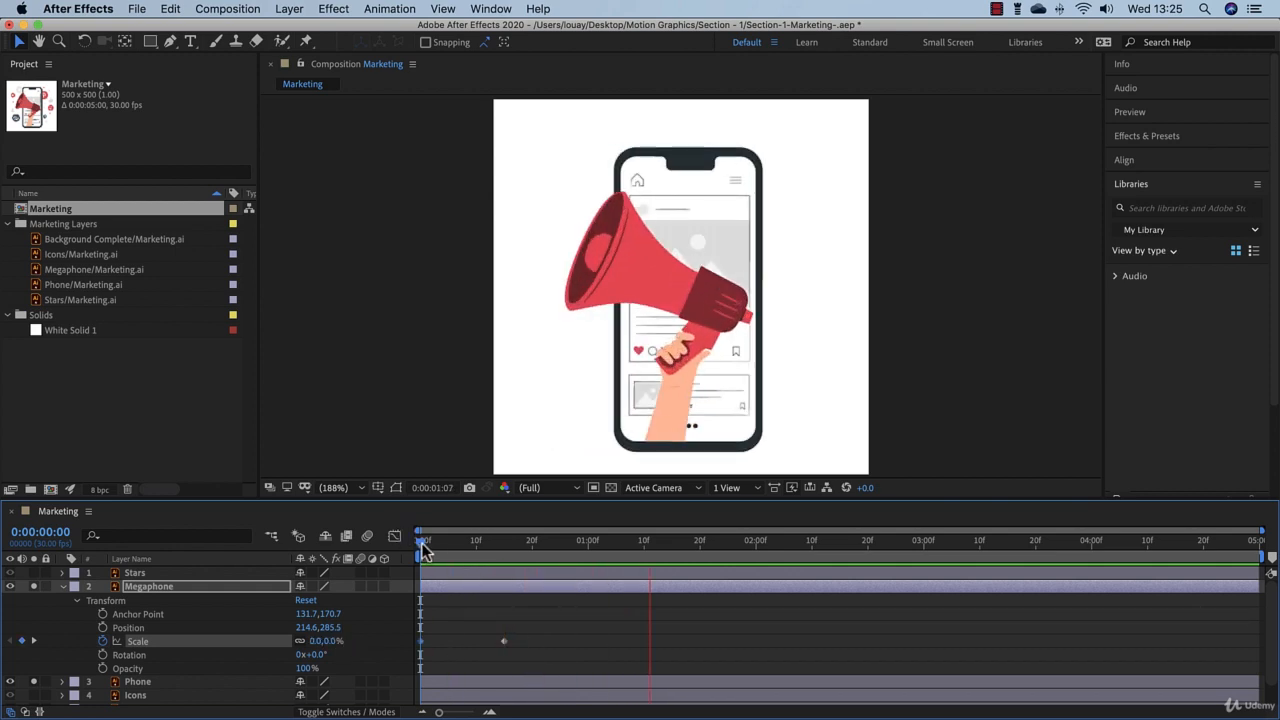
# Step: At 0:00:00:15, move the Megaphone layer's anchor point to the bottom centre of its bounds, about 132, 342, with the Pan Behind tool
pyautogui.moveTo(424, 550); pyautogui.dragTo(504, 573)
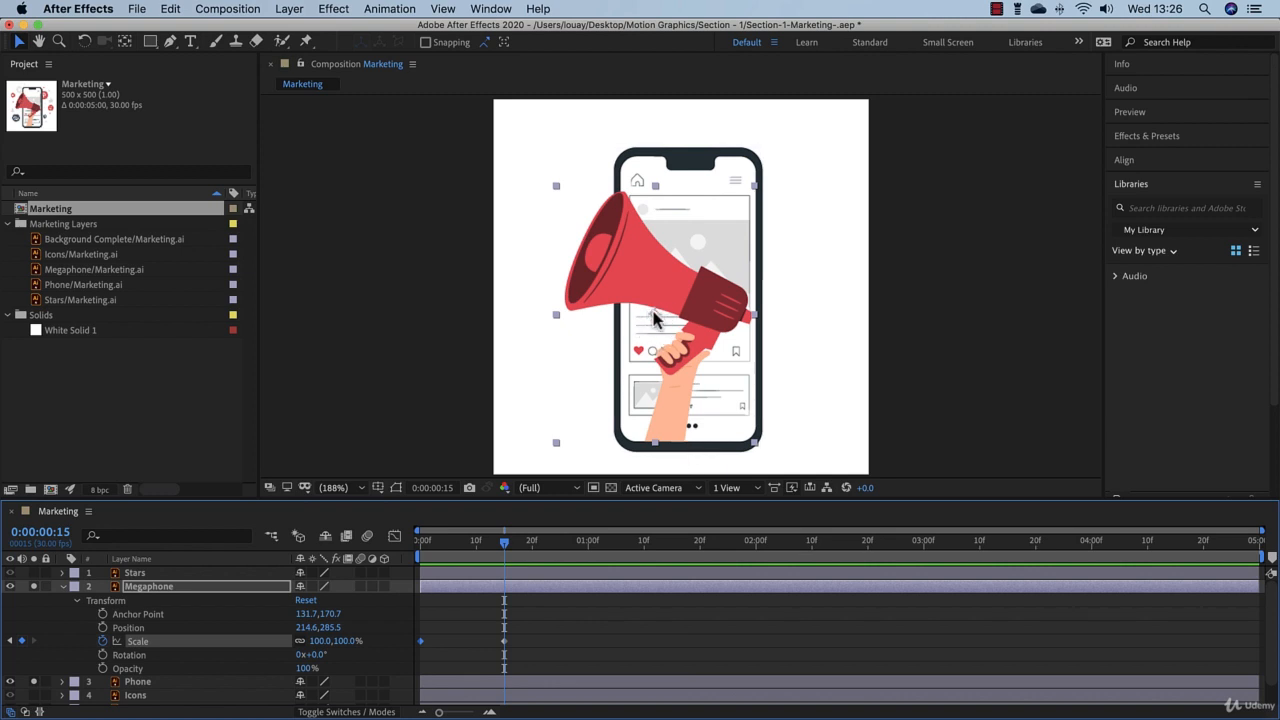
pyautogui.click(124, 44)
pyautogui.moveTo(655, 318); pyautogui.dragTo(655, 430)
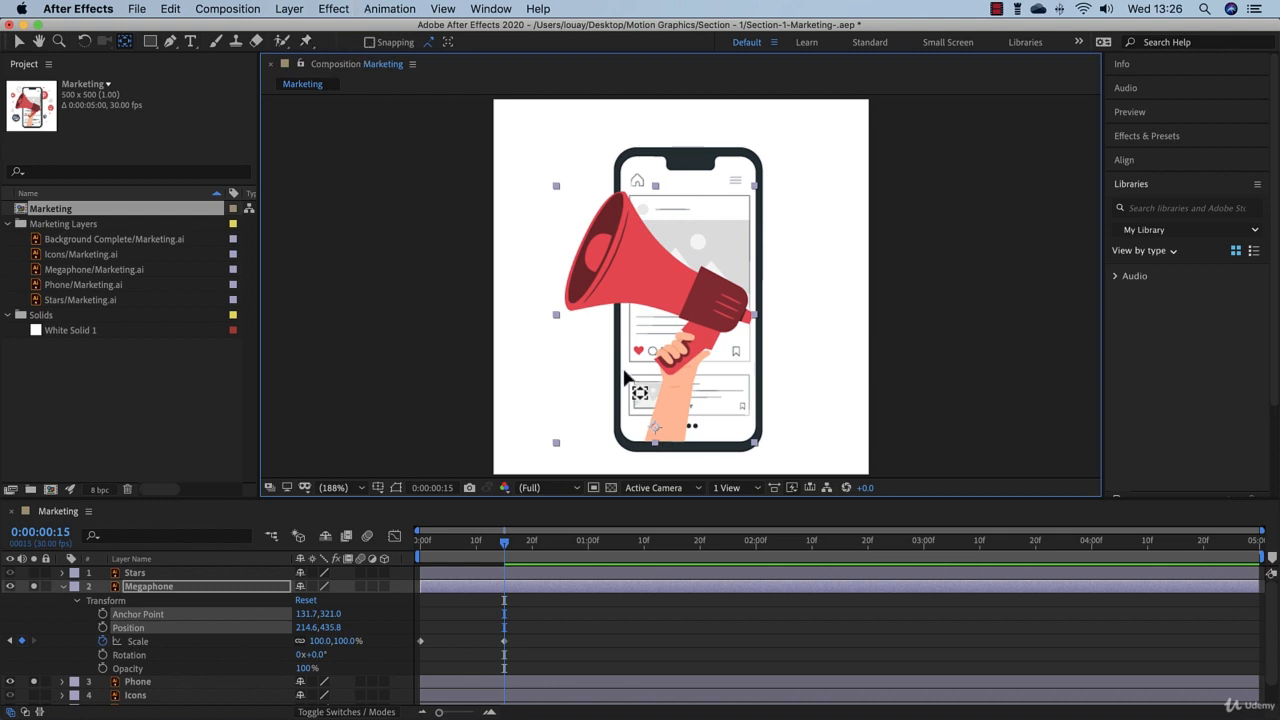
pyautogui.moveTo(654, 430); pyautogui.dragTo(657, 440)
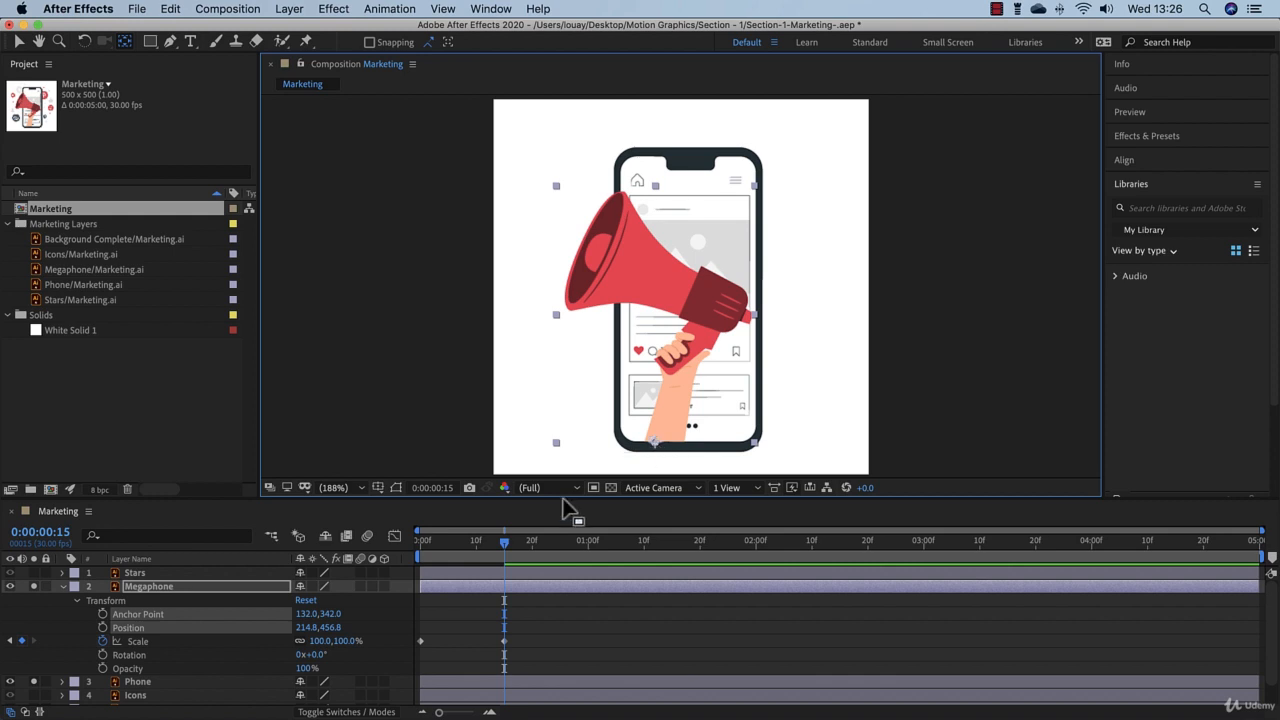
# Step: Preview the Megaphone layer's scale-up with its moved anchor point from the start of the timeline
pyautogui.moveTo(503, 543); pyautogui.dragTo(408, 554)
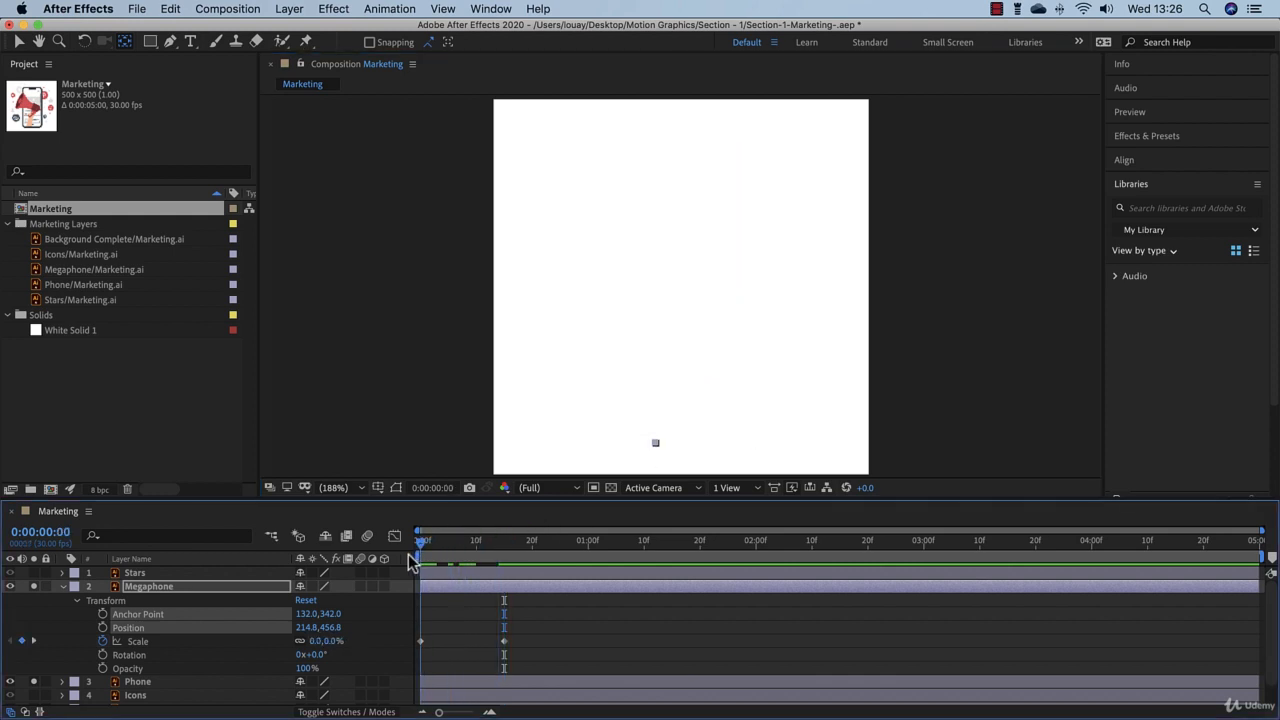
pyautogui.click(540, 625)
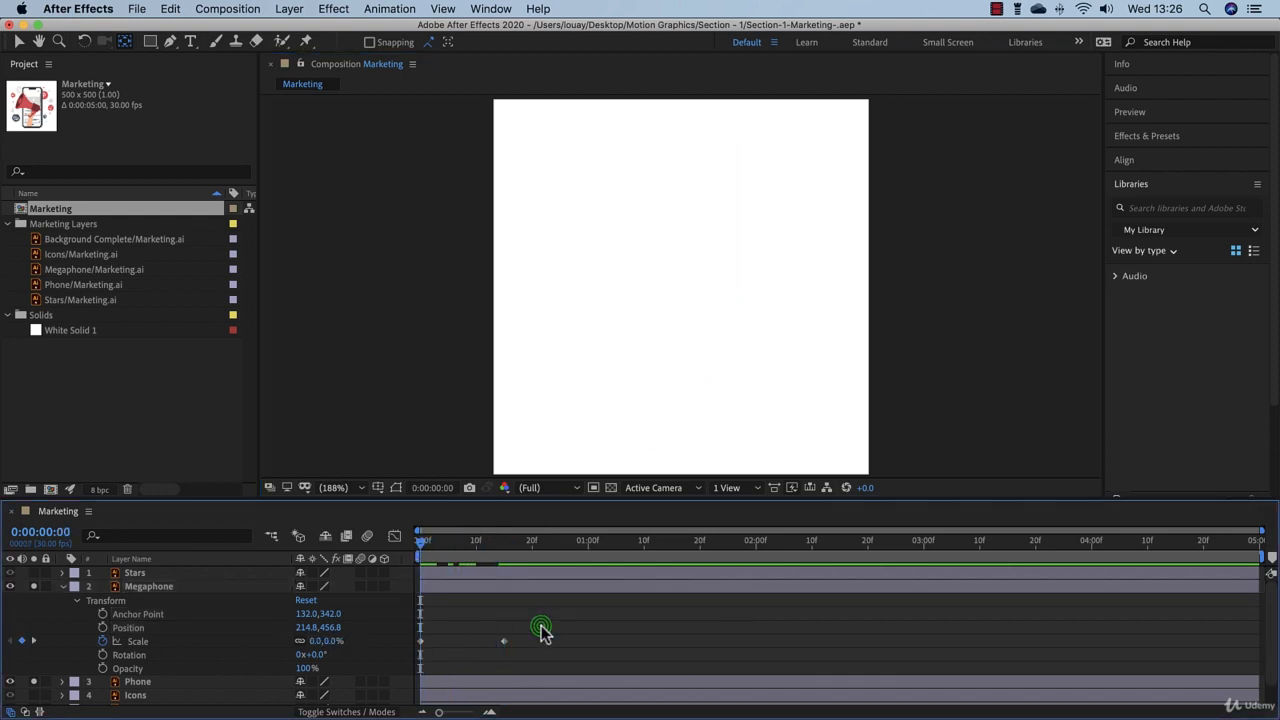
pyautogui.click(415, 540)
# Step: Return to 0:00:00:15, collapse the Megaphone layer's properties, and make the Icons layer visible
pyautogui.moveTo(415, 540); pyautogui.dragTo(497, 576)
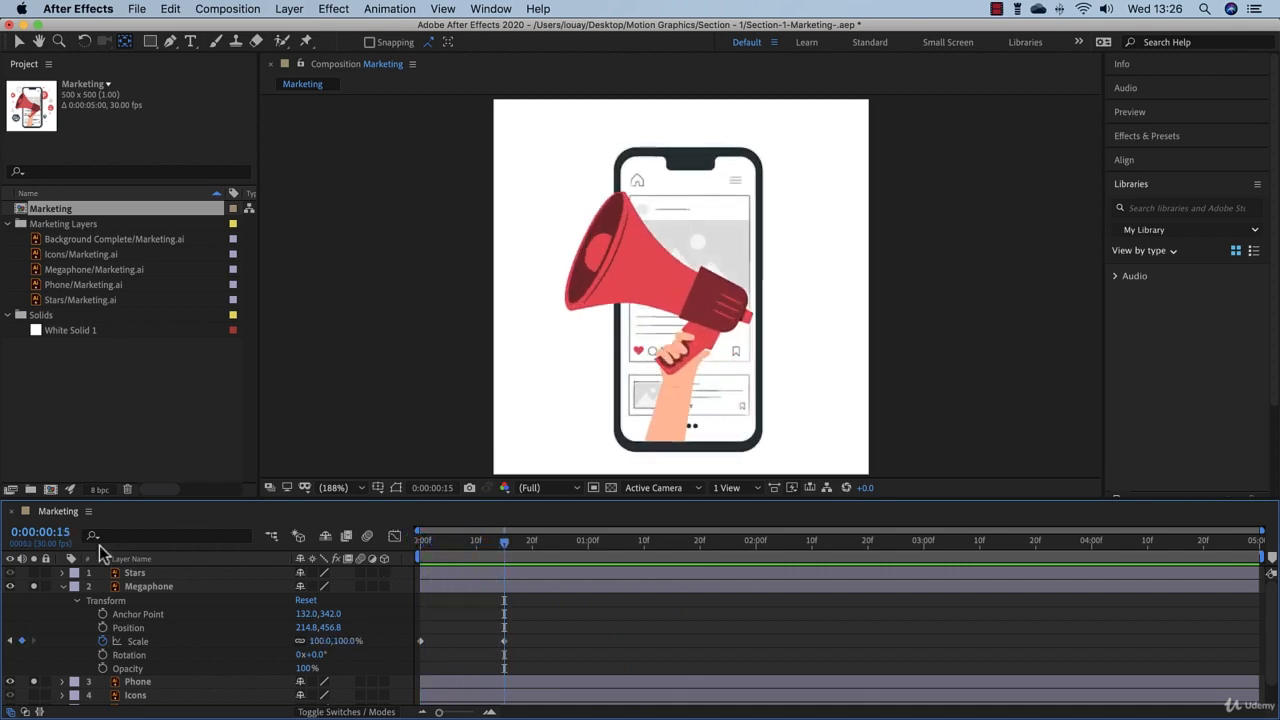
pyautogui.click(64, 587)
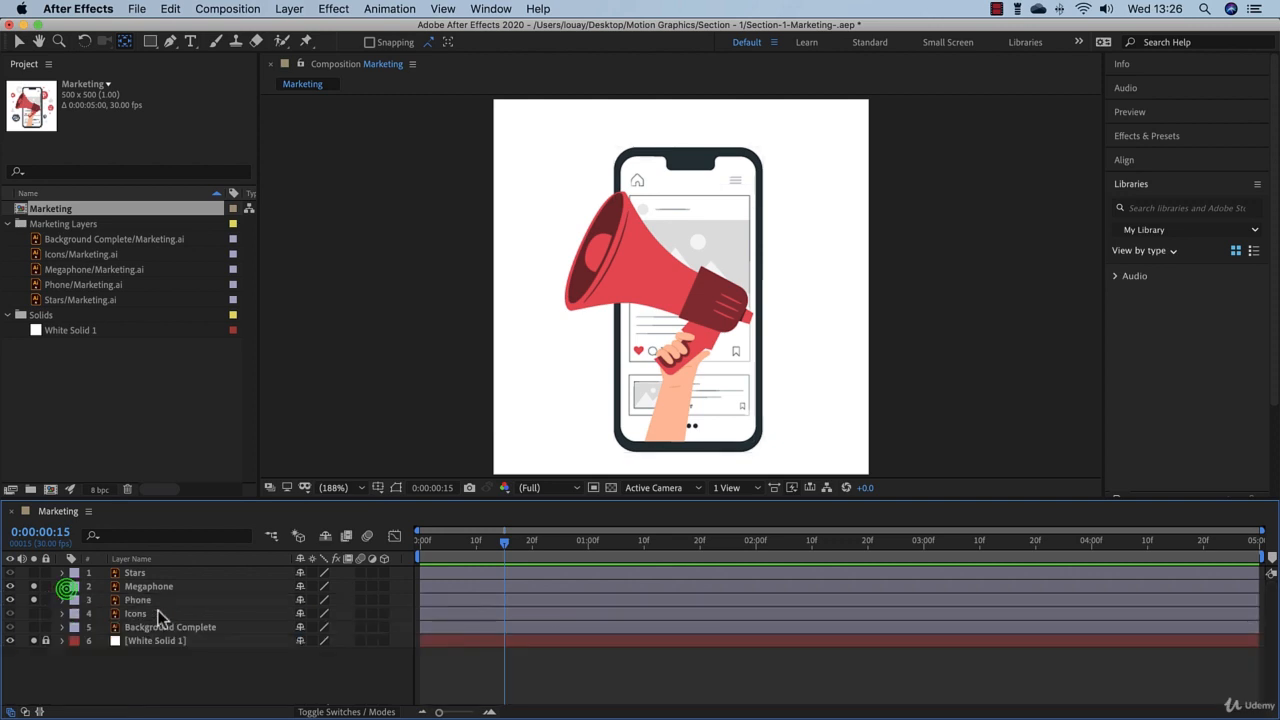
pyautogui.click(10, 613)
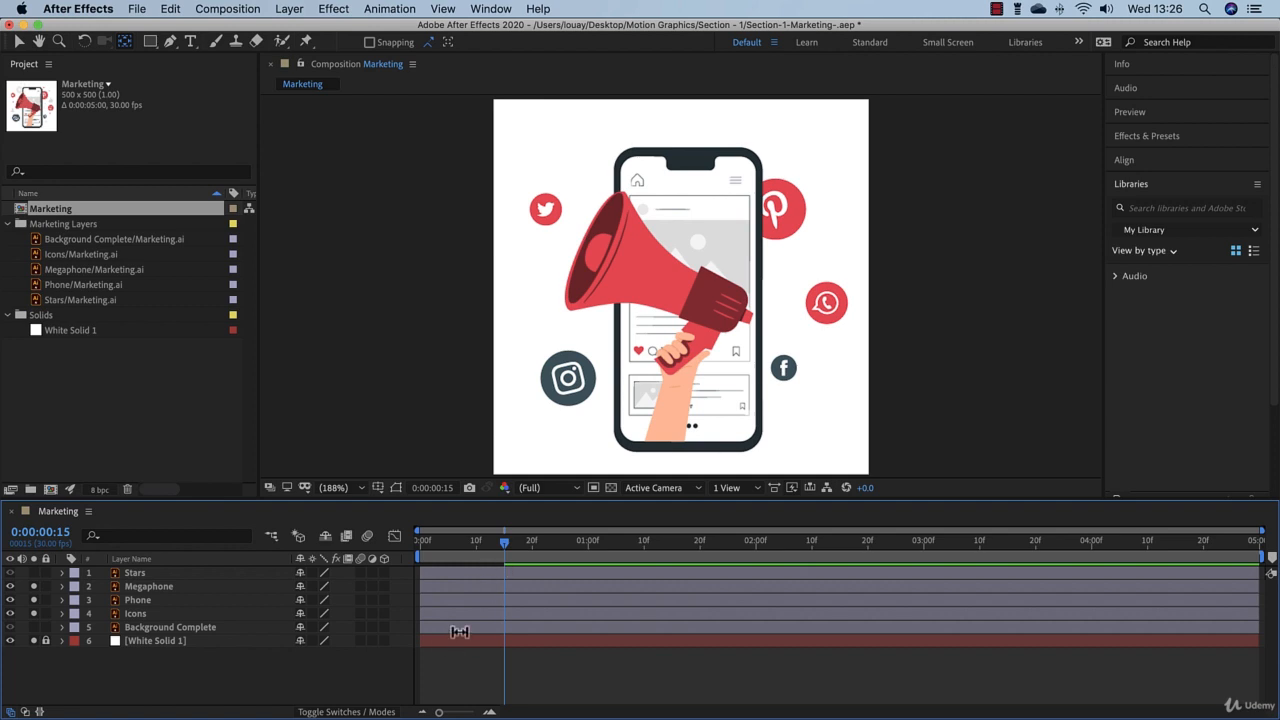
# Step: Keyframe the Icons layer's current scale at 0:00:00:15 and set it to 0% at 0:00:00:00
pyautogui.click(150, 613)
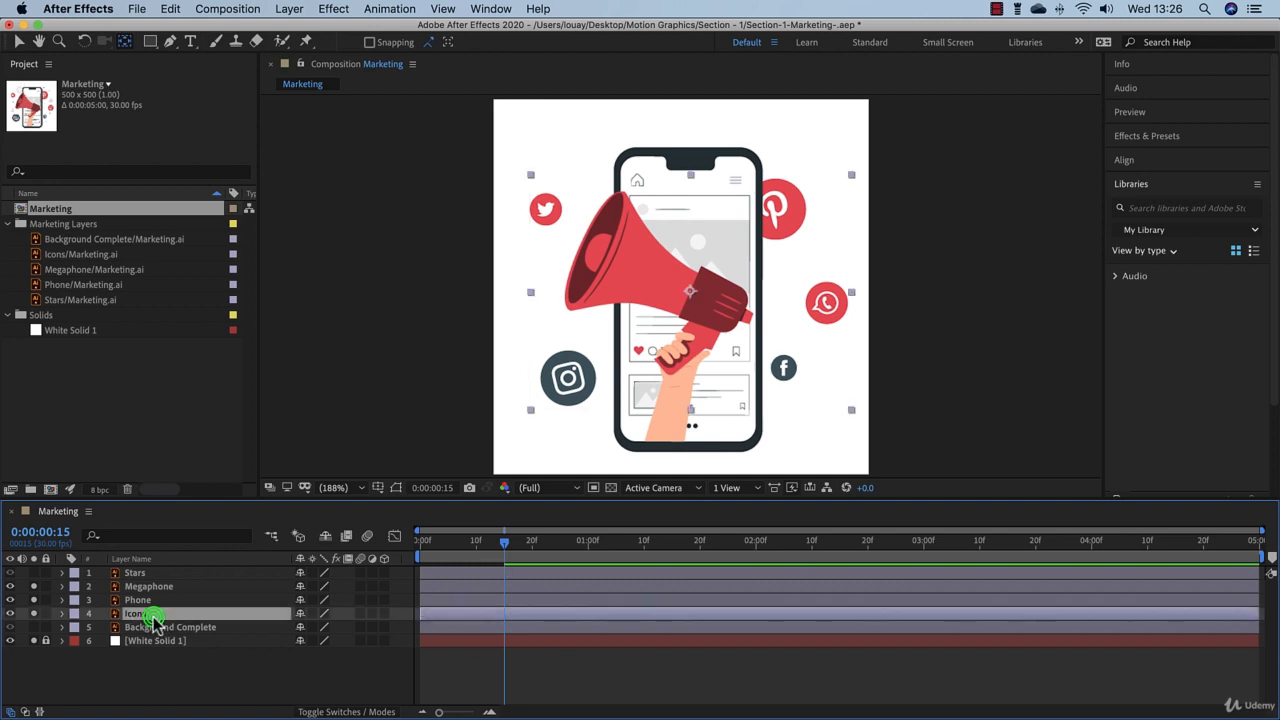
pyautogui.click(63, 613)
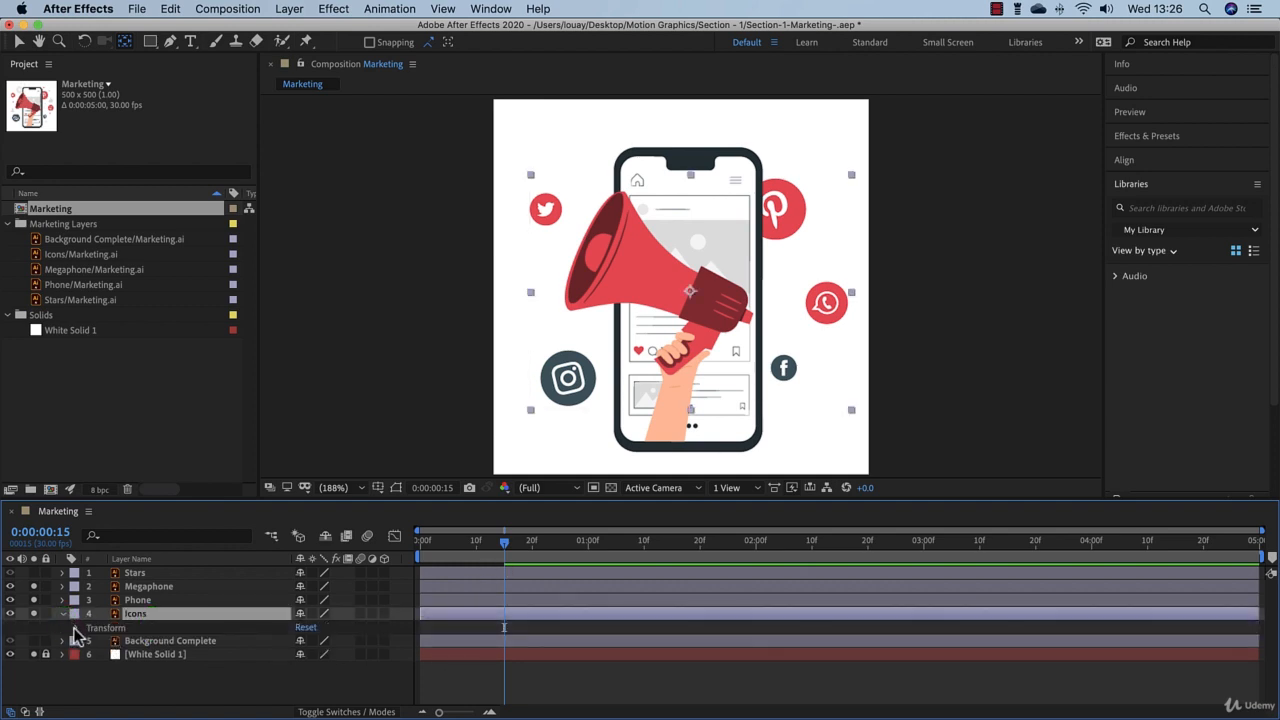
pyautogui.click(76, 628)
pyautogui.click(103, 669)
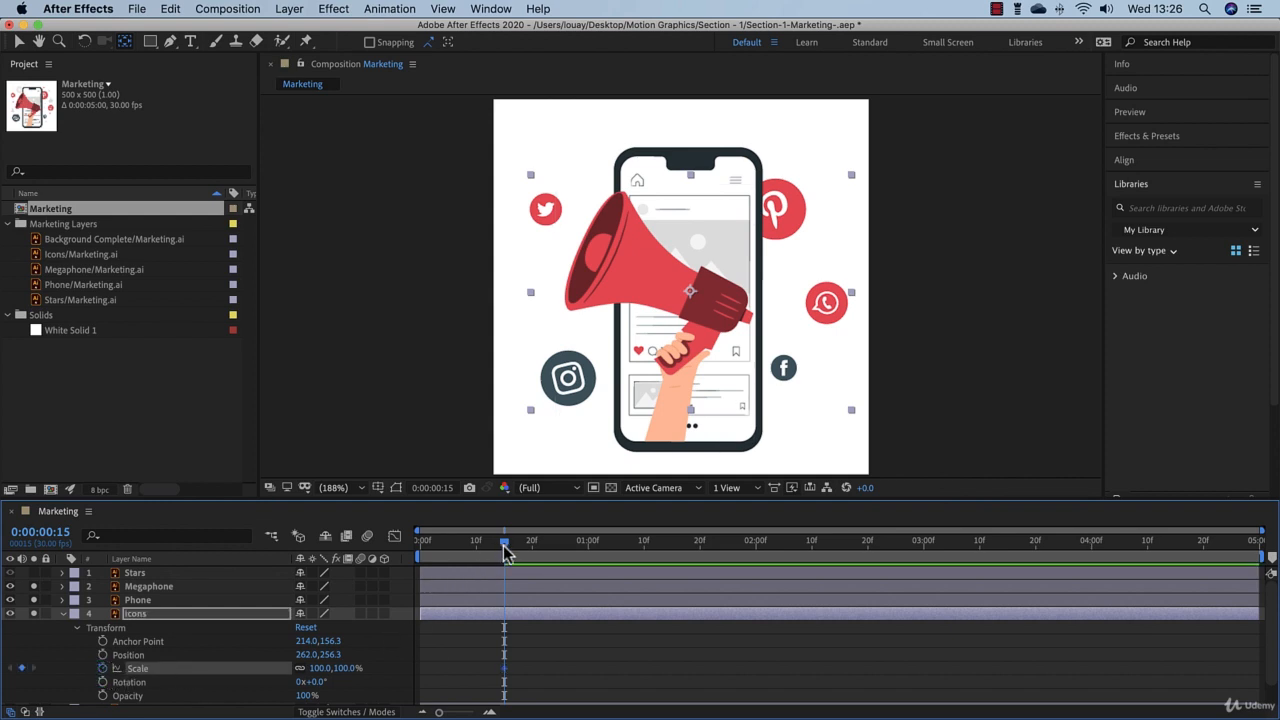
pyautogui.moveTo(504, 546); pyautogui.dragTo(386, 567)
pyautogui.click(345, 669)
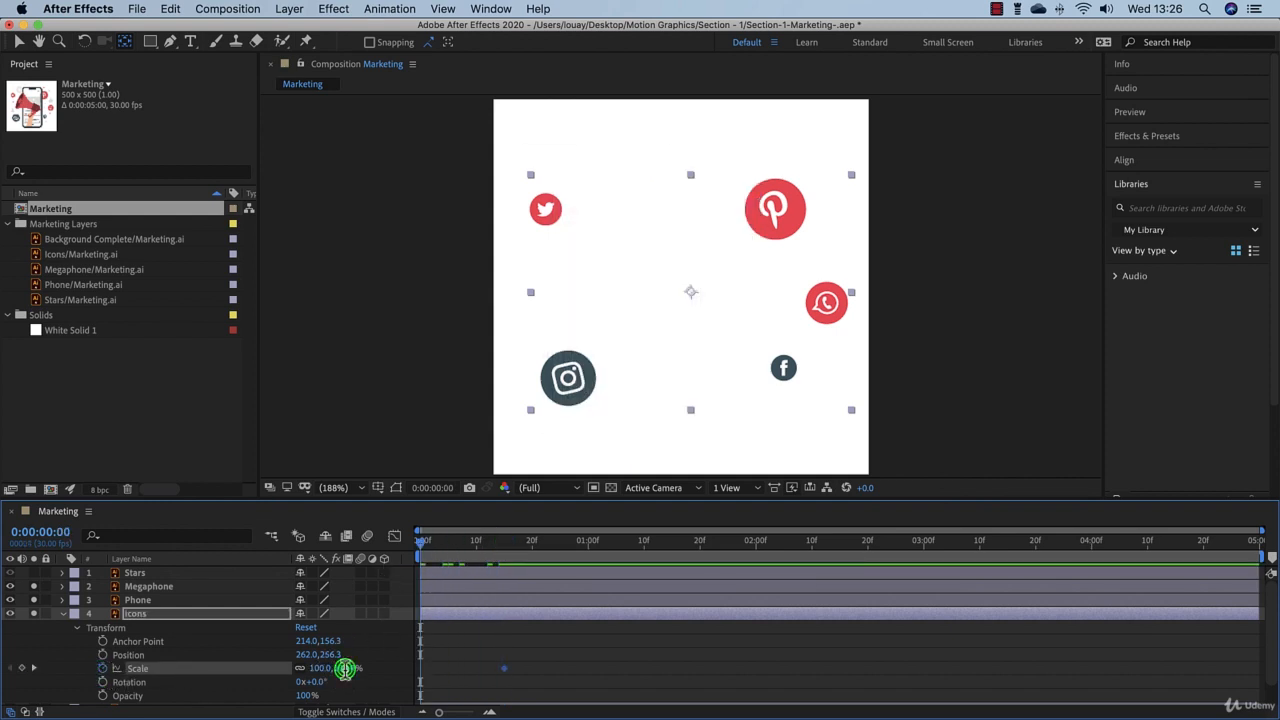
pyautogui.write('0')
pyautogui.press('Return')
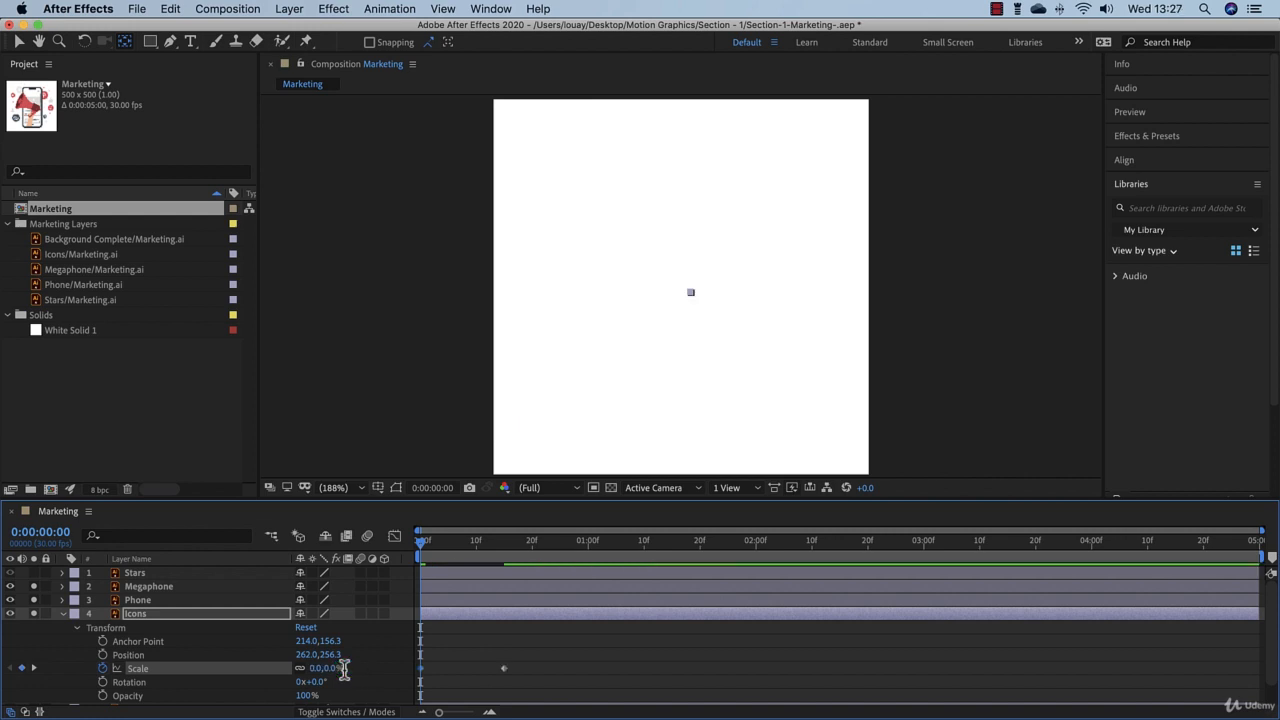
pyautogui.moveTo(422, 545); pyautogui.dragTo(418, 585)
# Step: Keyframe the Icons layer's rotation at -25° at 0:00:00:00 and 0° at 0:00:00:15
pyautogui.scroll(-2, 193, 676)
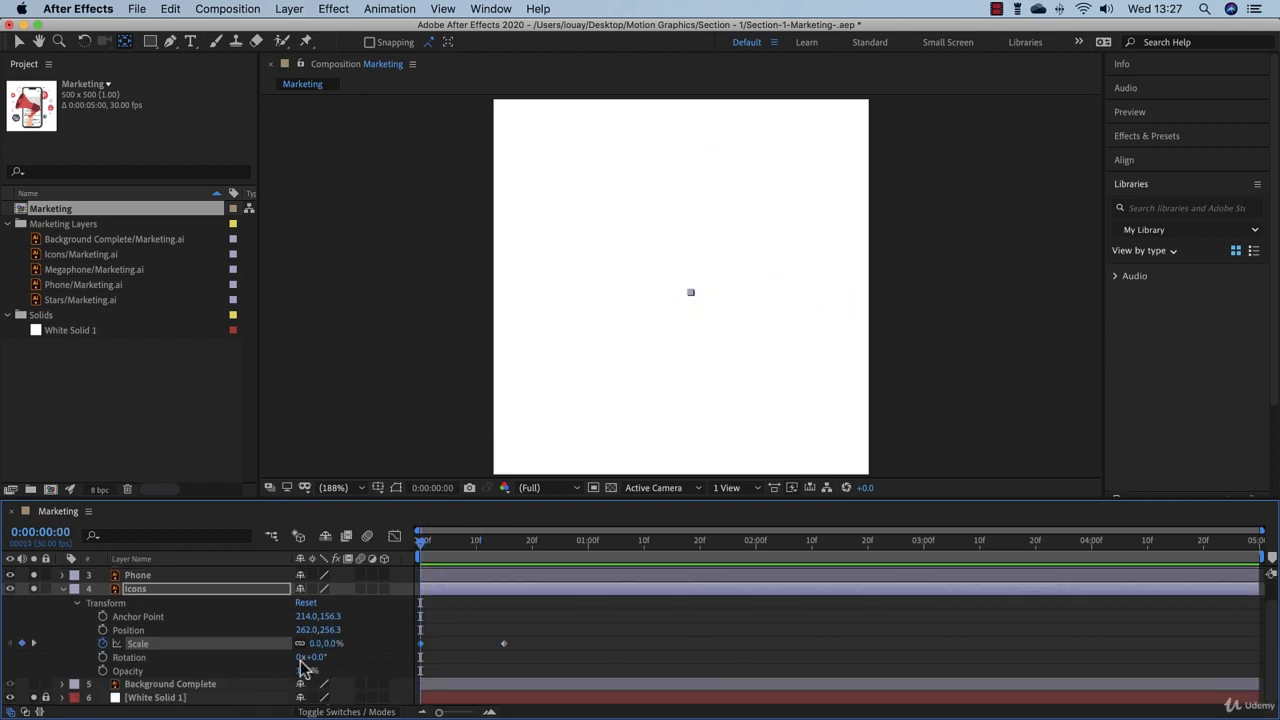
pyautogui.click(314, 659)
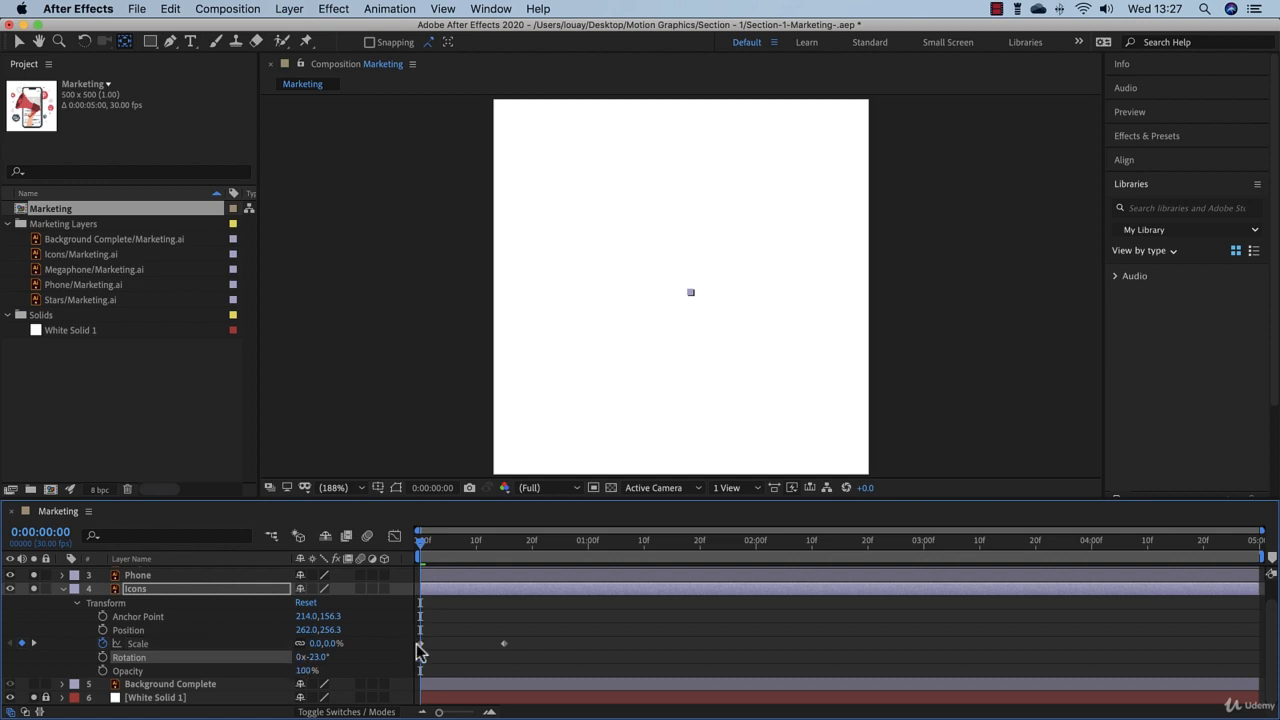
pyautogui.click(102, 658)
pyautogui.click(318, 658)
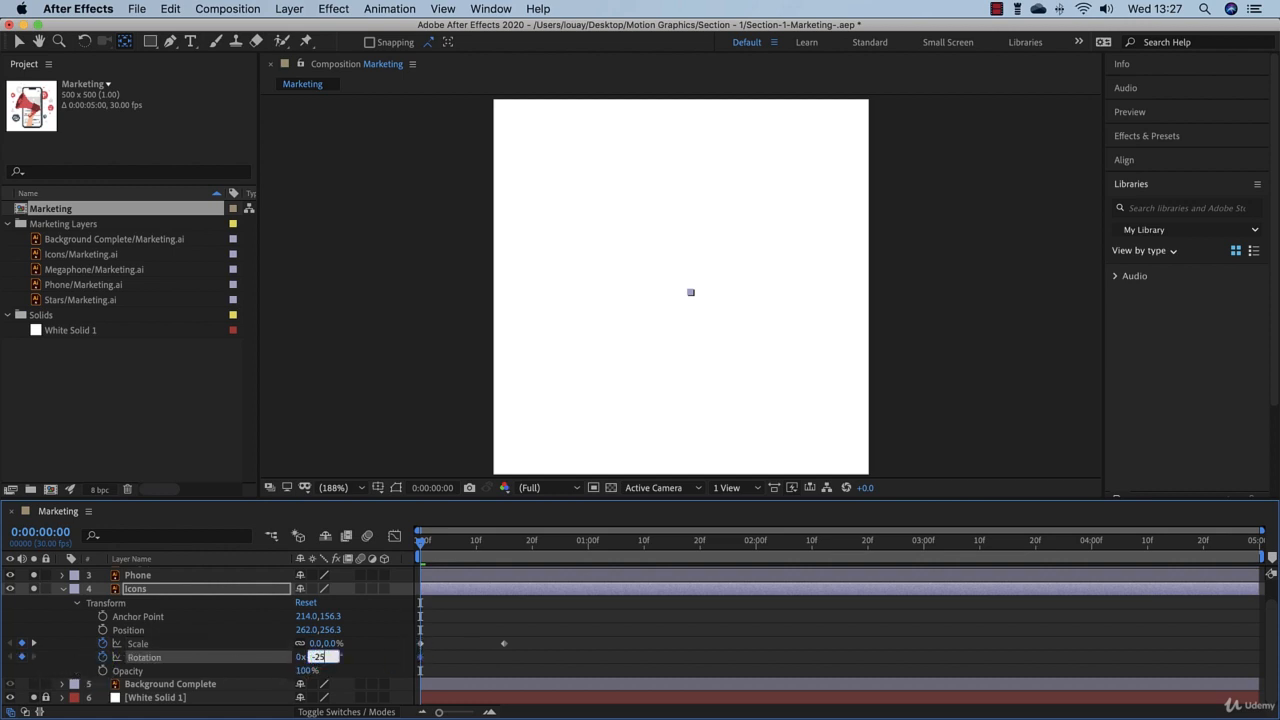
pyautogui.click(503, 547)
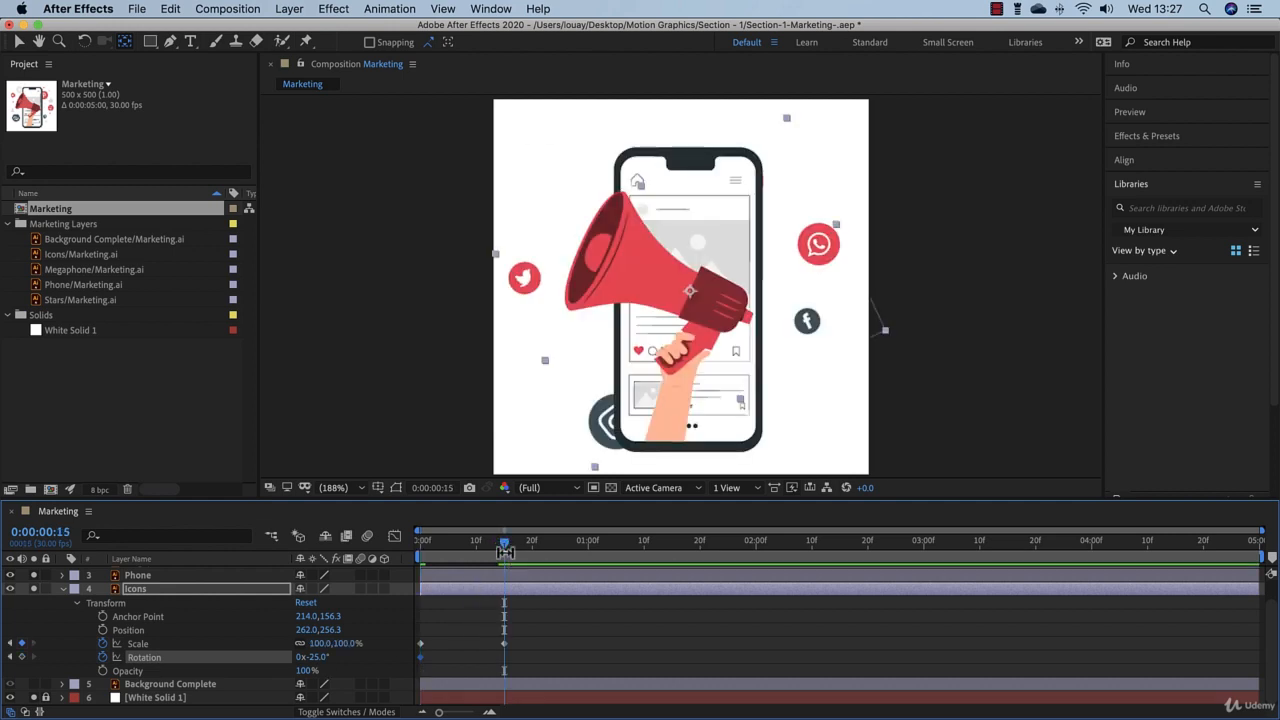
pyautogui.click(318, 657)
pyautogui.write('0')
pyautogui.press('Return')
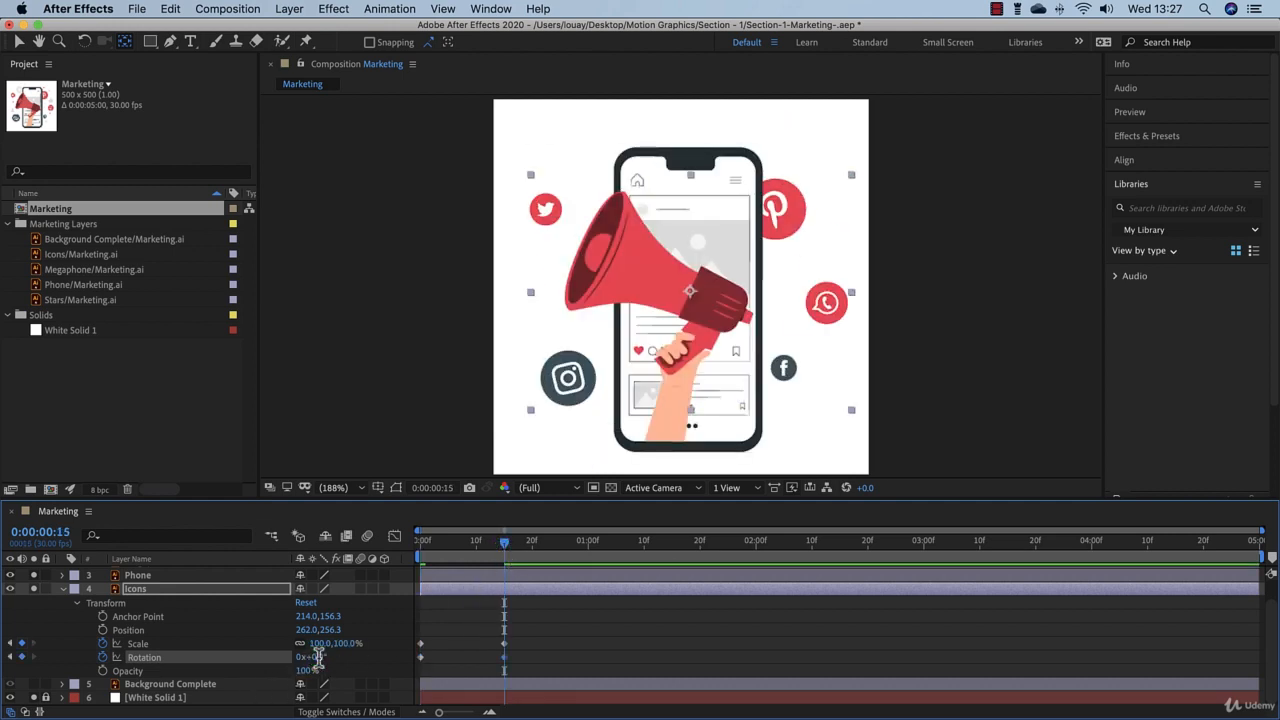
# Step: Preview the Icons layer's combined scale and rotation animation from the start of the timeline
pyautogui.moveTo(473, 549); pyautogui.dragTo(418, 560)
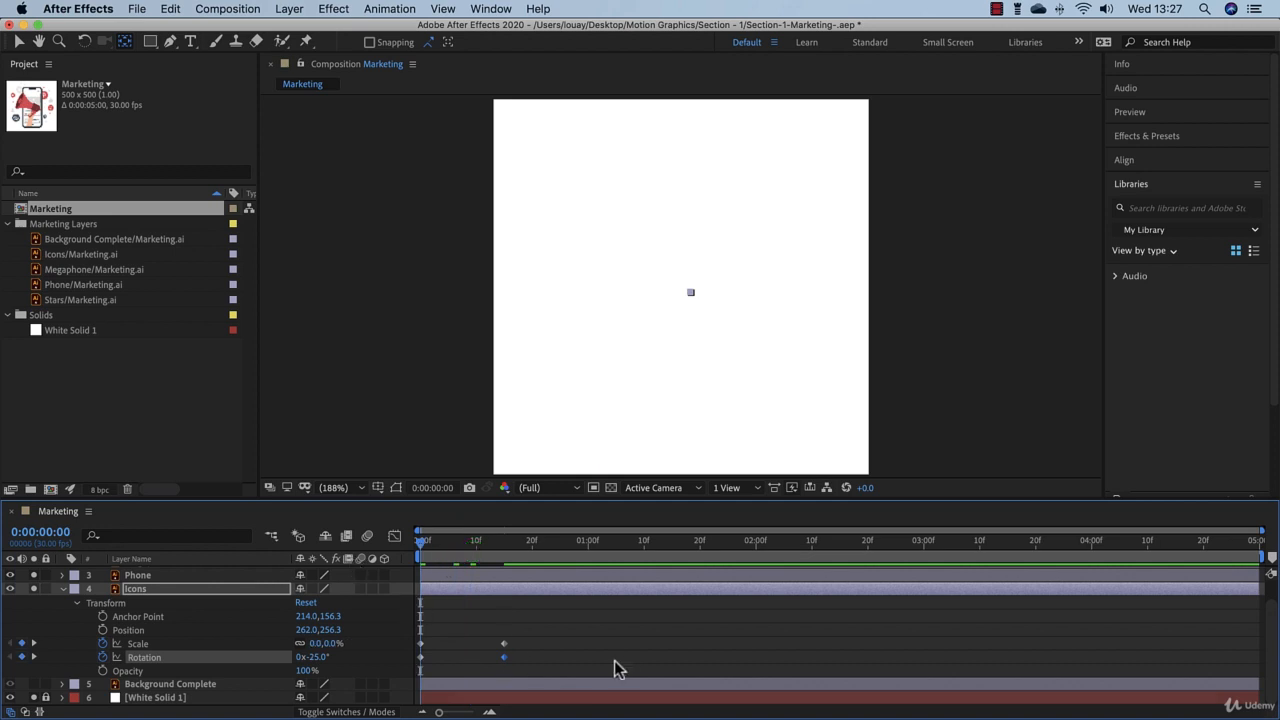
pyautogui.click(582, 650)
pyautogui.press('space')
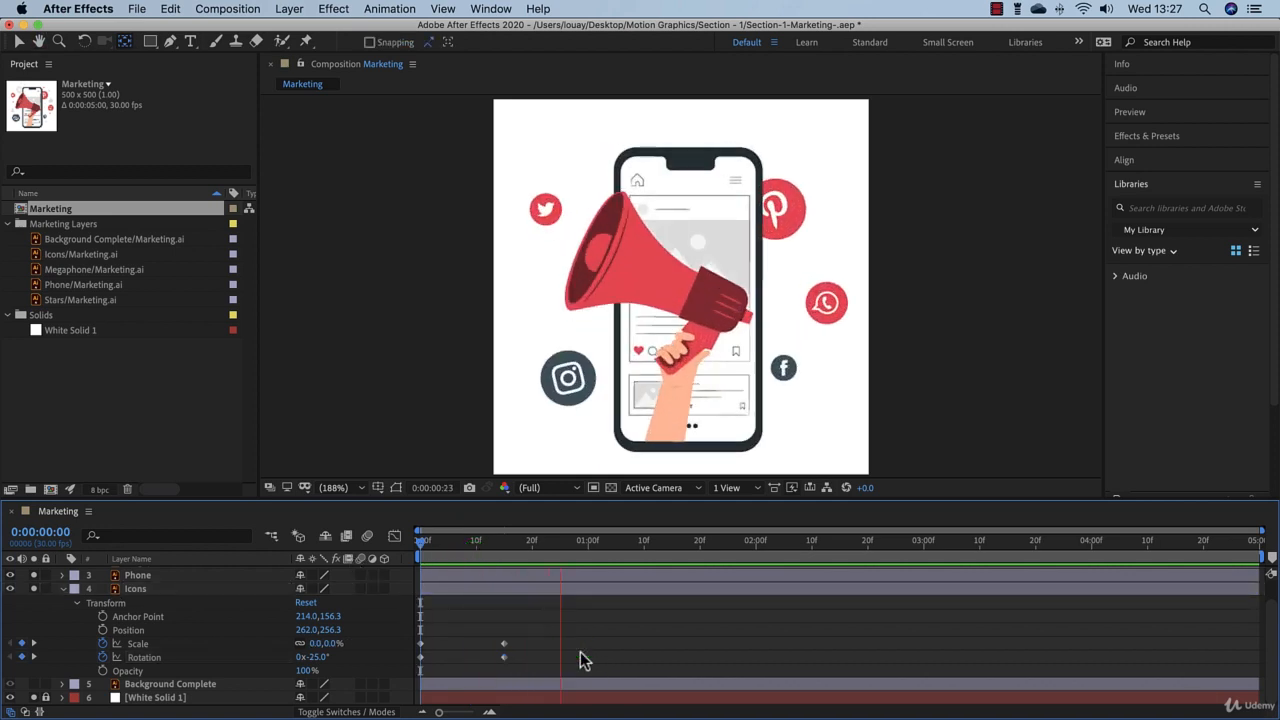
# Step: Keyframe the Icons layer's opacity at 0% on 0:00:00:00 and 100% on 0:00:00:15
pyautogui.moveTo(436, 552); pyautogui.dragTo(390, 578)
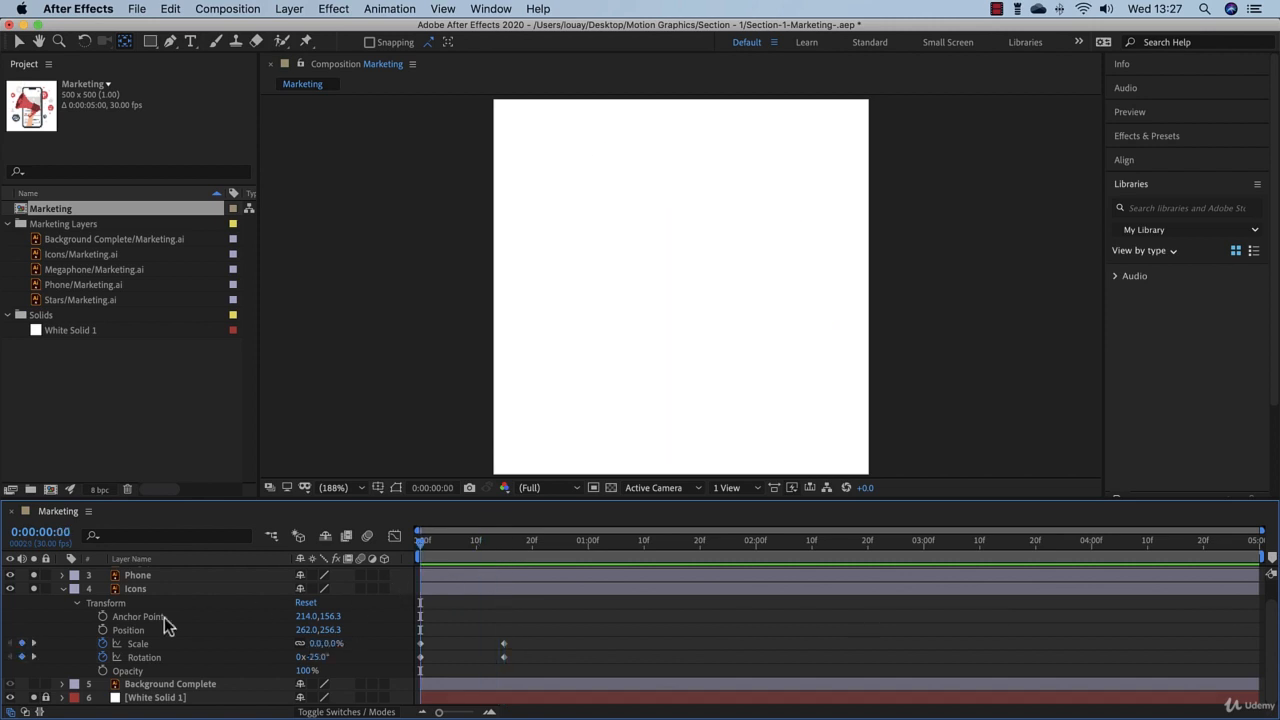
pyautogui.click(101, 672)
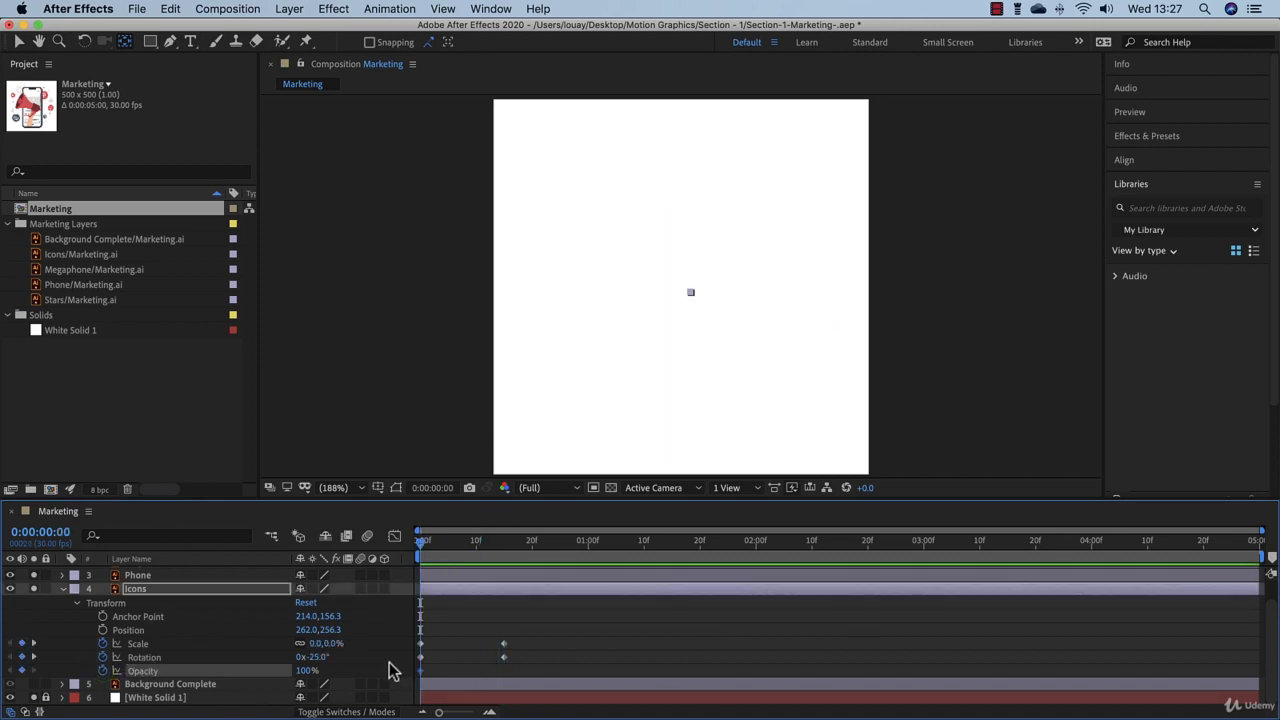
pyautogui.moveTo(302, 678); pyautogui.dragTo(103, 674)
pyautogui.moveTo(422, 549); pyautogui.dragTo(507, 556)
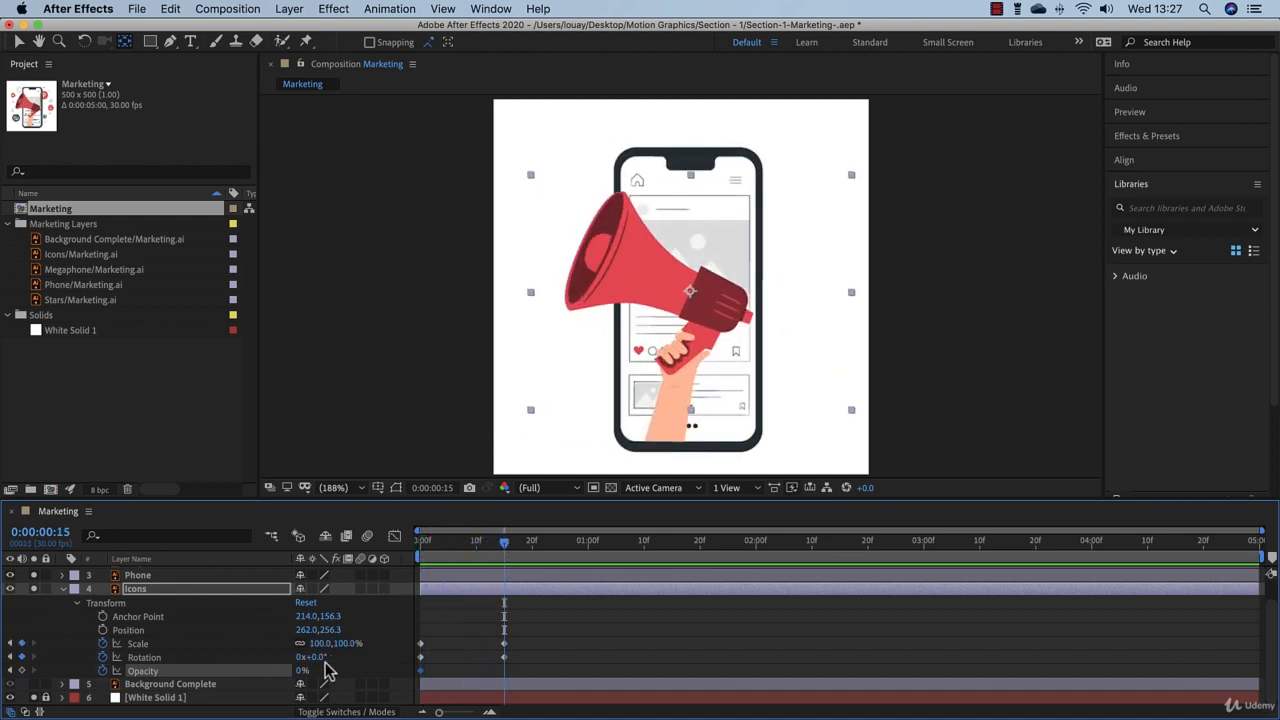
pyautogui.moveTo(305, 679); pyautogui.dragTo(413, 681)
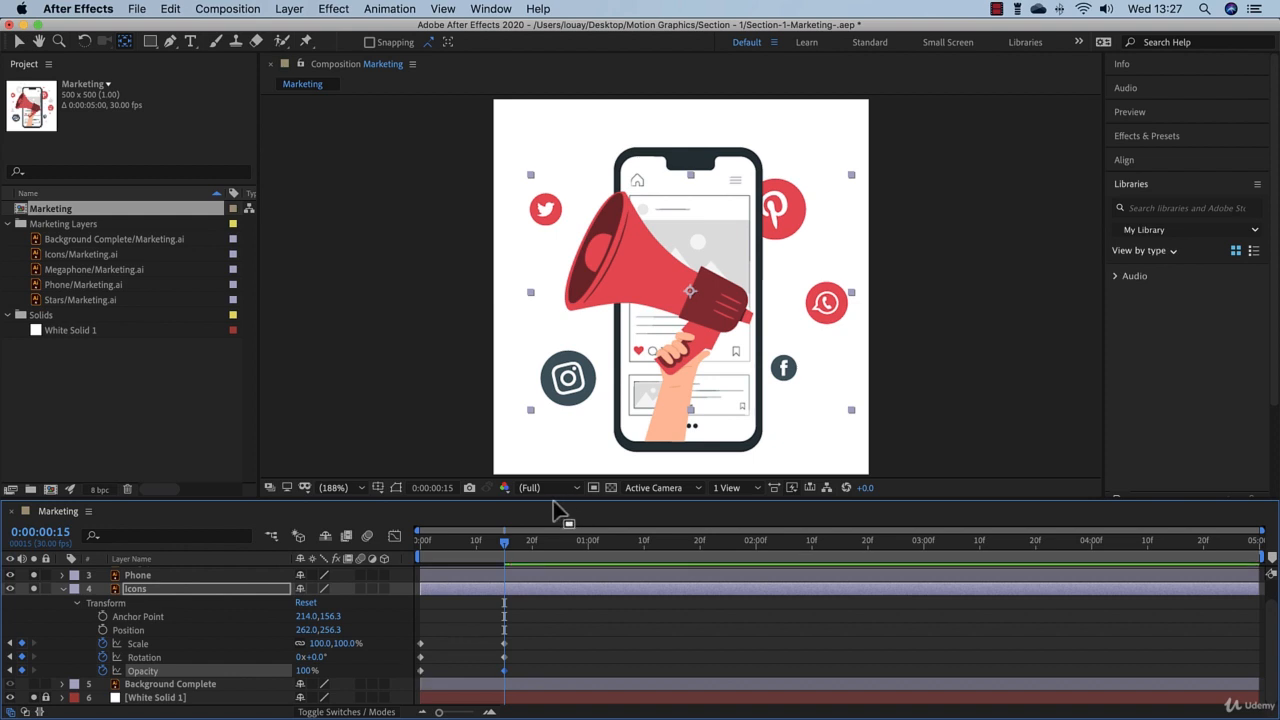
# Step: Preview the Icons layer's scale, rotation and opacity animation from the start of the timeline
pyautogui.moveTo(500, 547); pyautogui.dragTo(333, 557)
pyautogui.click(561, 655)
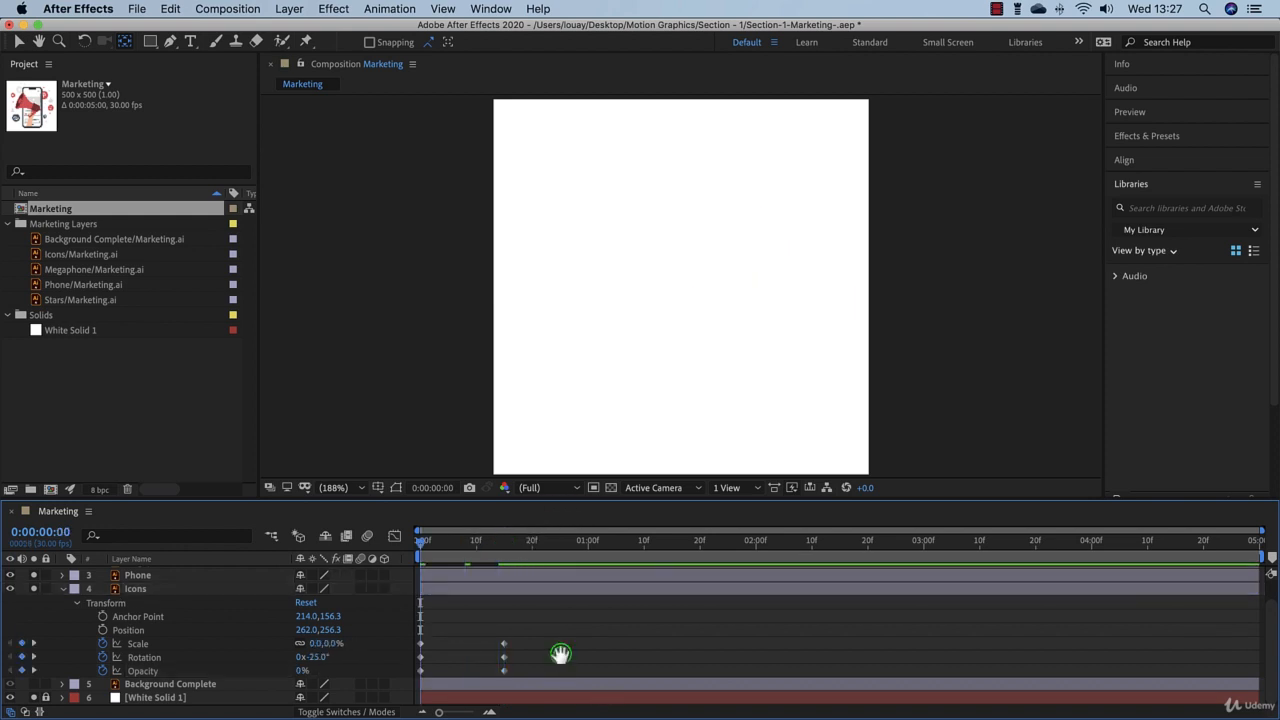
pyautogui.press('space')
pyautogui.moveTo(423, 543); pyautogui.dragTo(465, 563)
# Step: Collapse the Icons layer, show Background Complete, and turn off solo on Megaphone, Phone and Icons with the playhead at 0:00:00:19
pyautogui.click(62, 588)
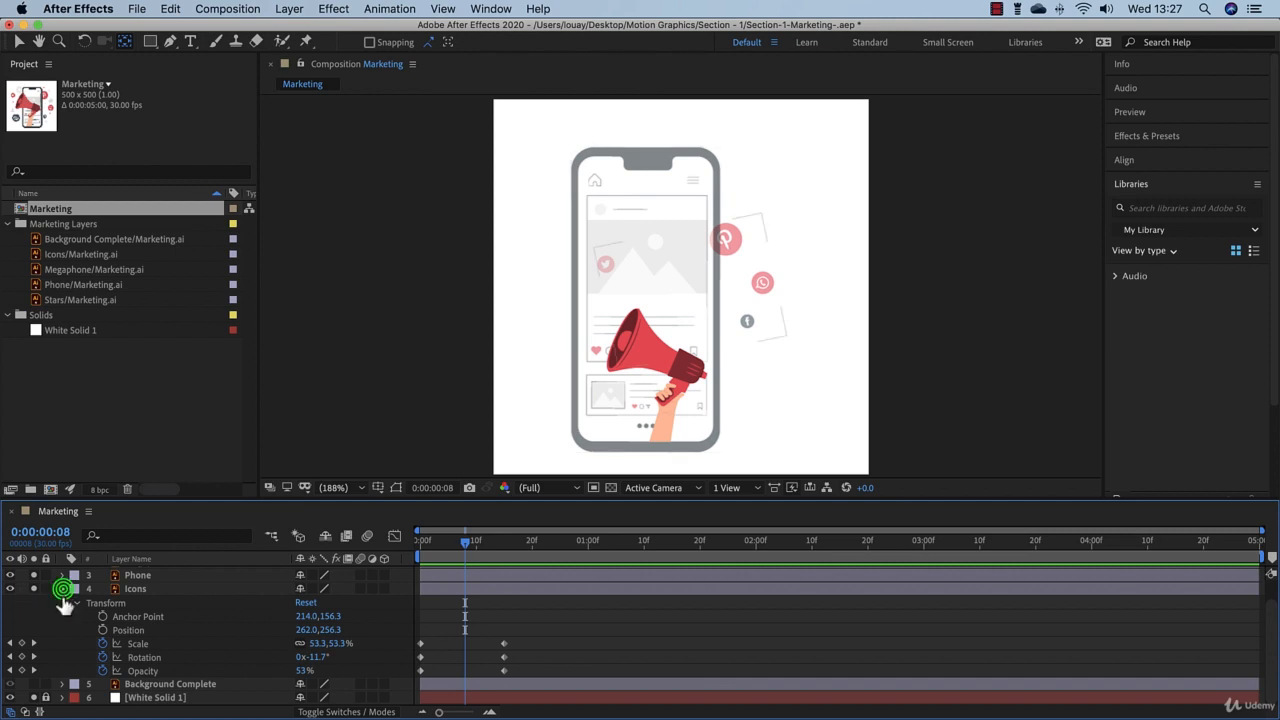
pyautogui.click(150, 627)
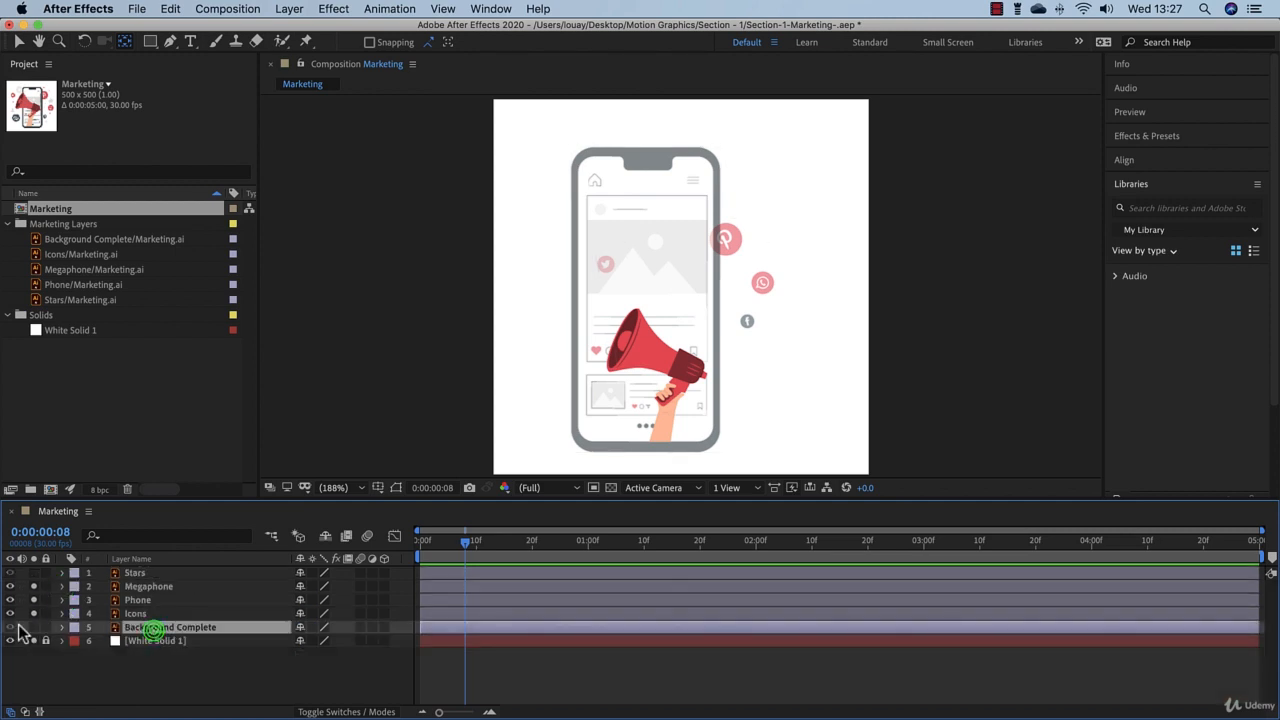
pyautogui.click(10, 627)
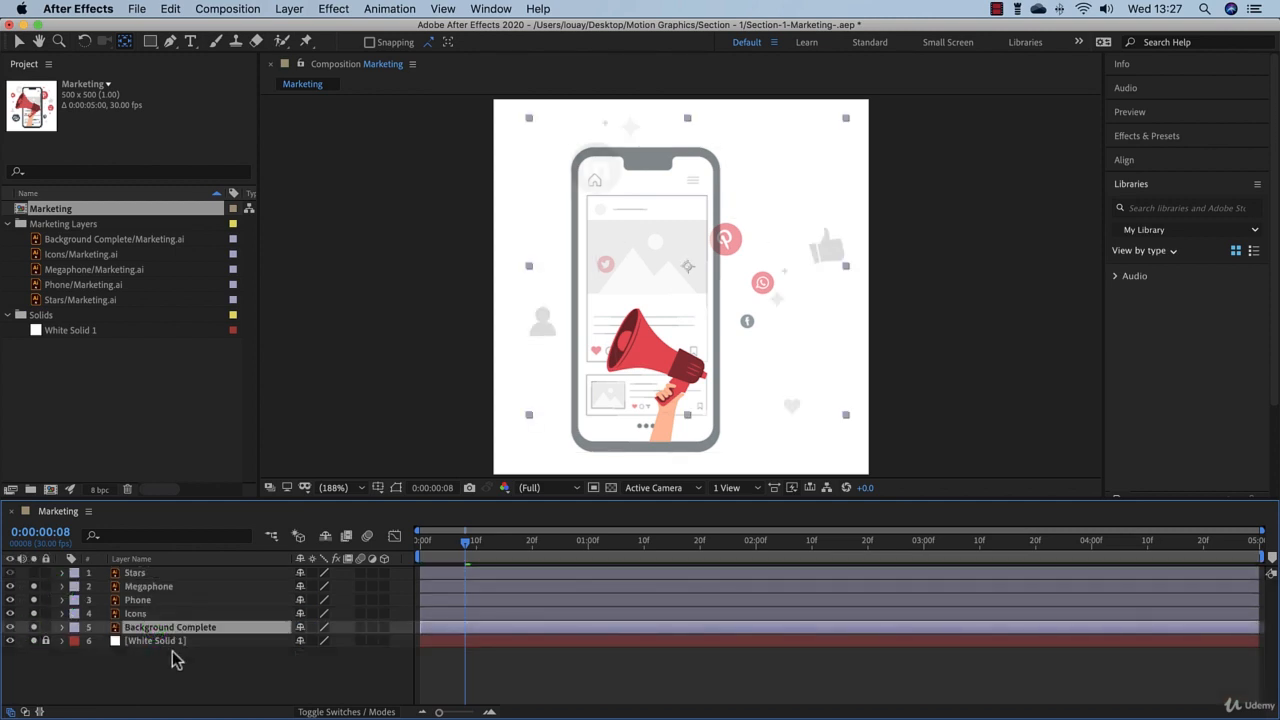
pyautogui.moveTo(466, 543); pyautogui.dragTo(528, 555)
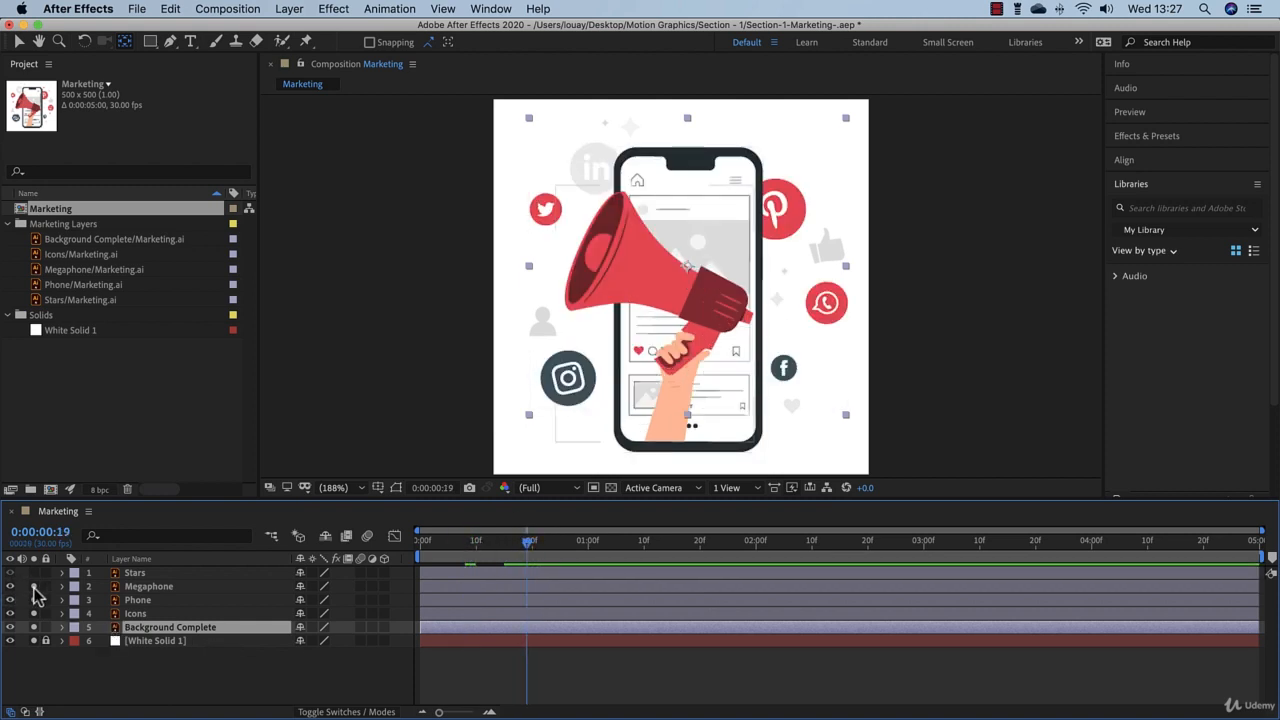
pyautogui.moveTo(34, 588); pyautogui.dragTo(35, 613)
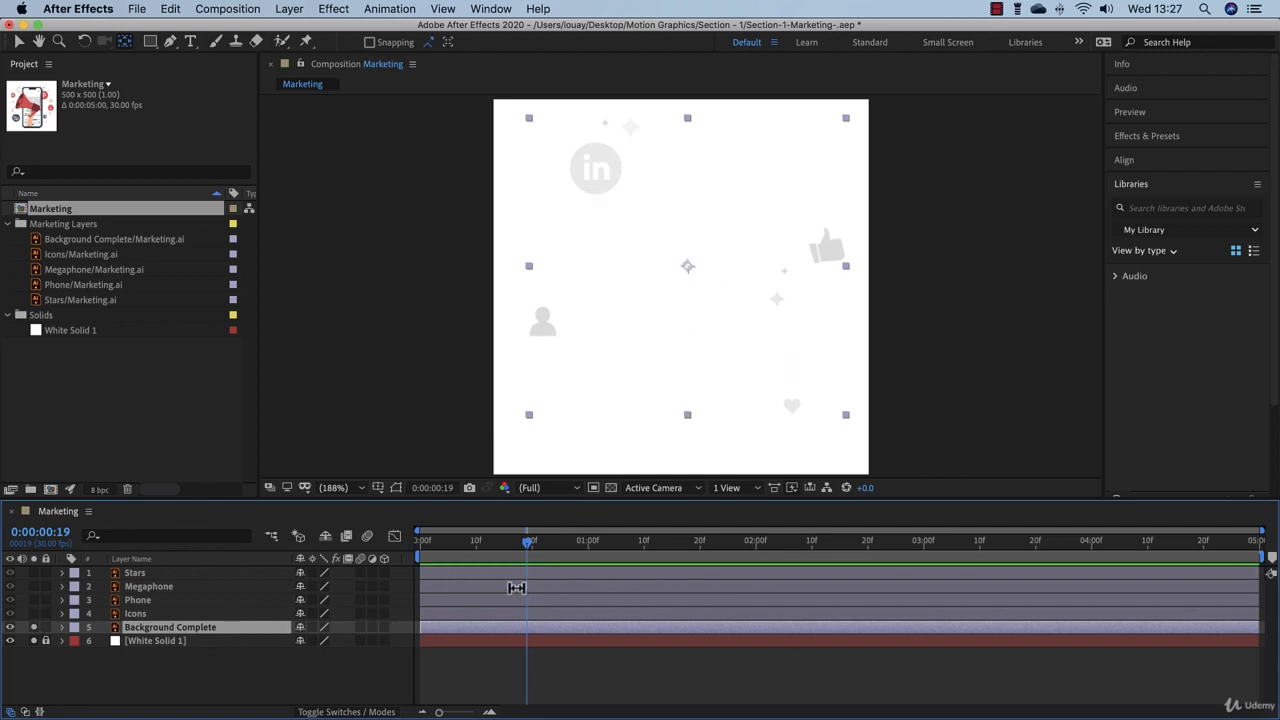
# Step: Keyframe Background Complete's current scale at 0:00:00:19, set it to 0% at 0:00:00:00, and preview the result
pyautogui.click(62, 628)
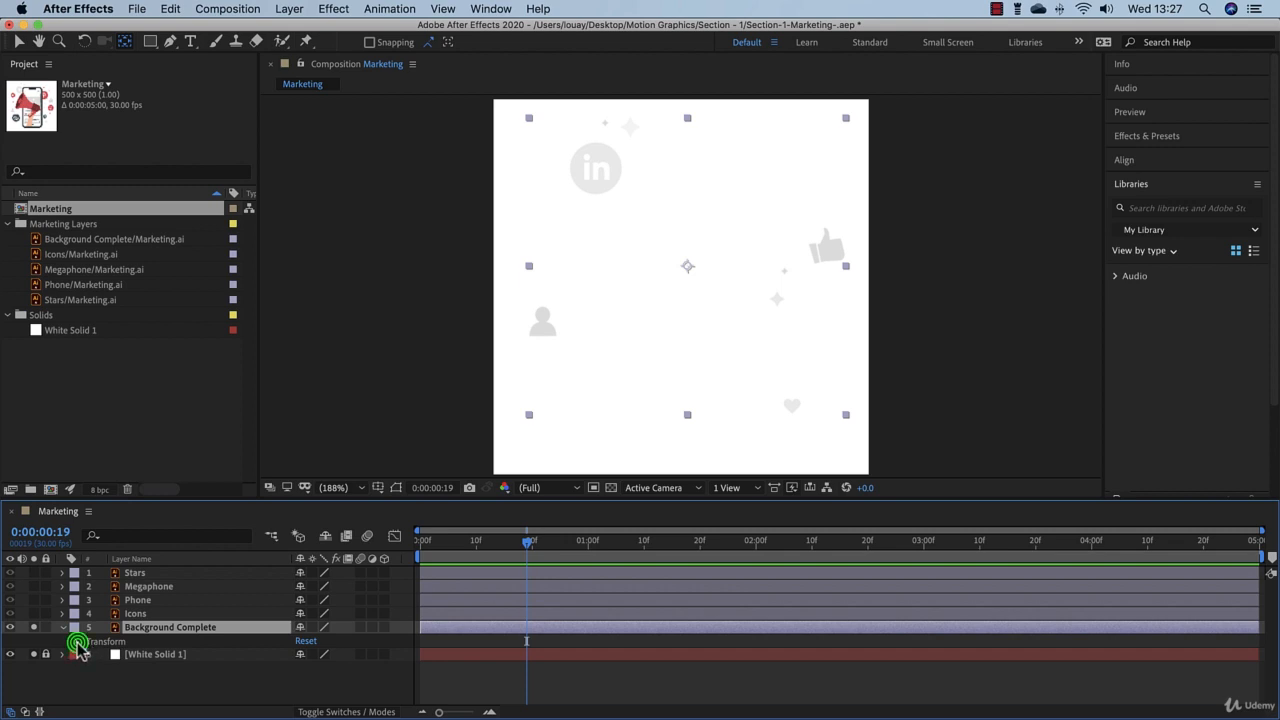
pyautogui.click(77, 641)
pyautogui.click(102, 671)
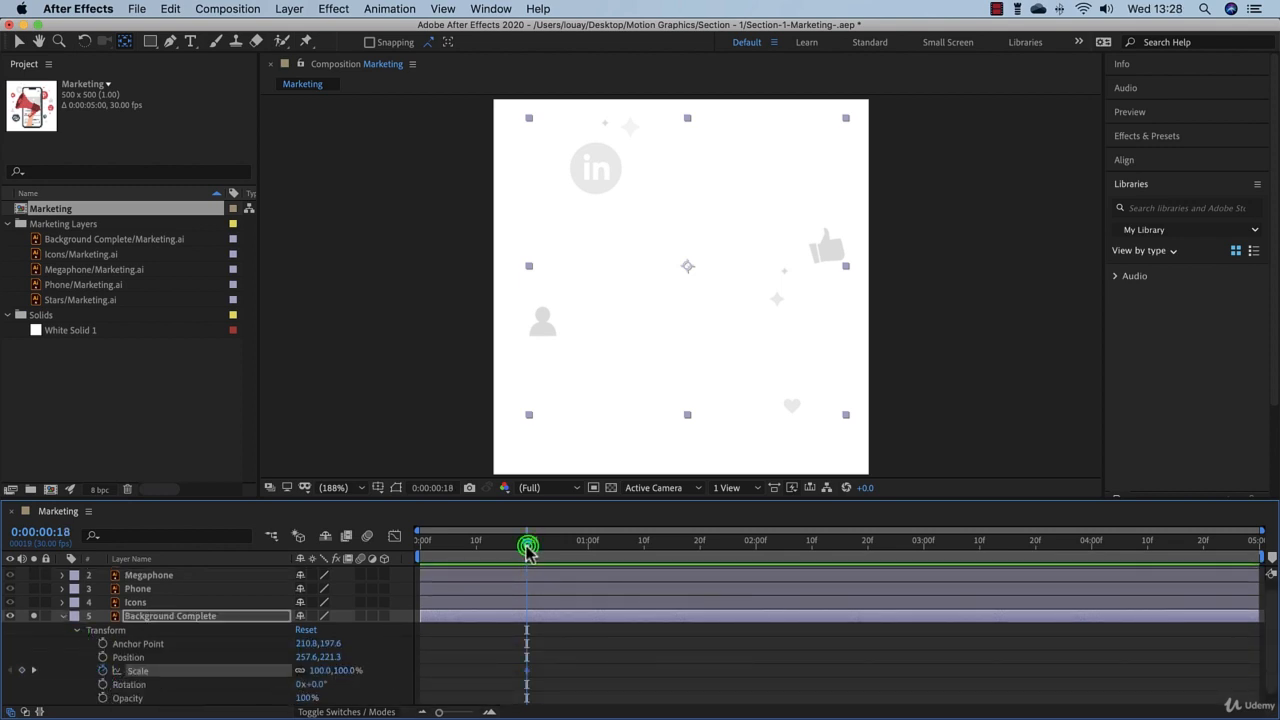
pyautogui.moveTo(528, 545); pyautogui.dragTo(395, 563)
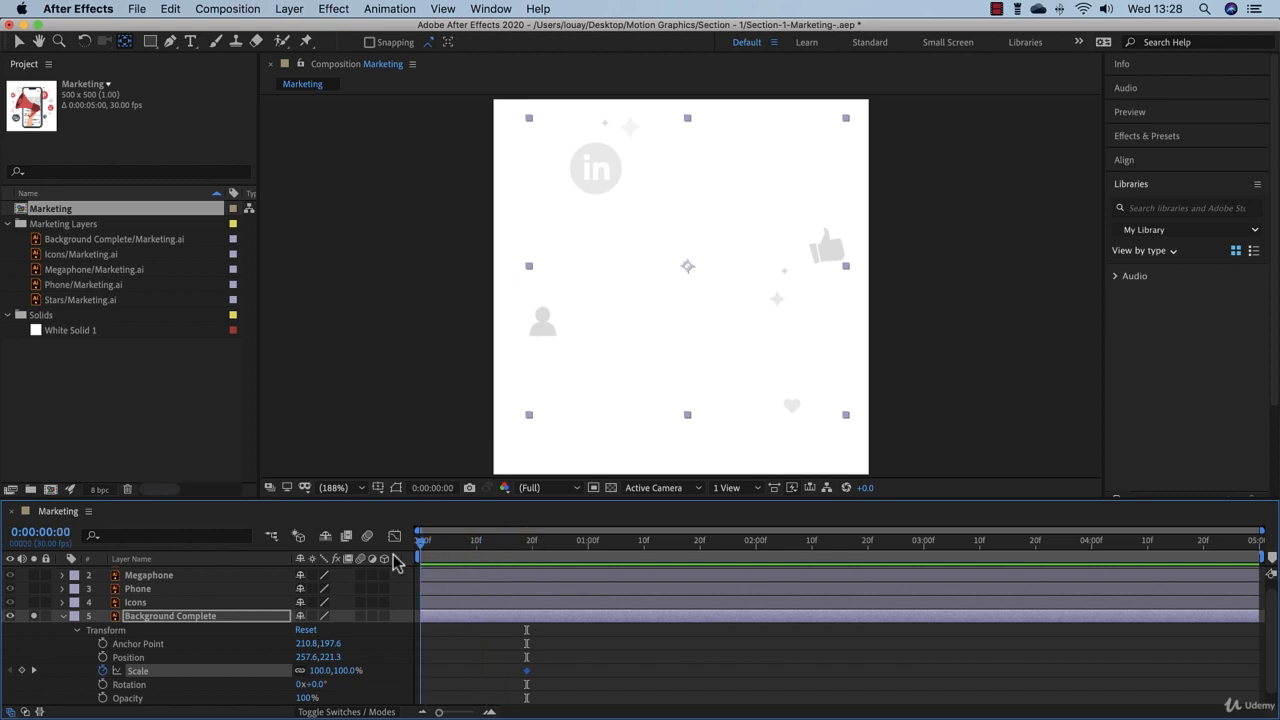
pyautogui.click(342, 671)
pyautogui.write('0')
pyautogui.press('Return')
pyautogui.press('space')
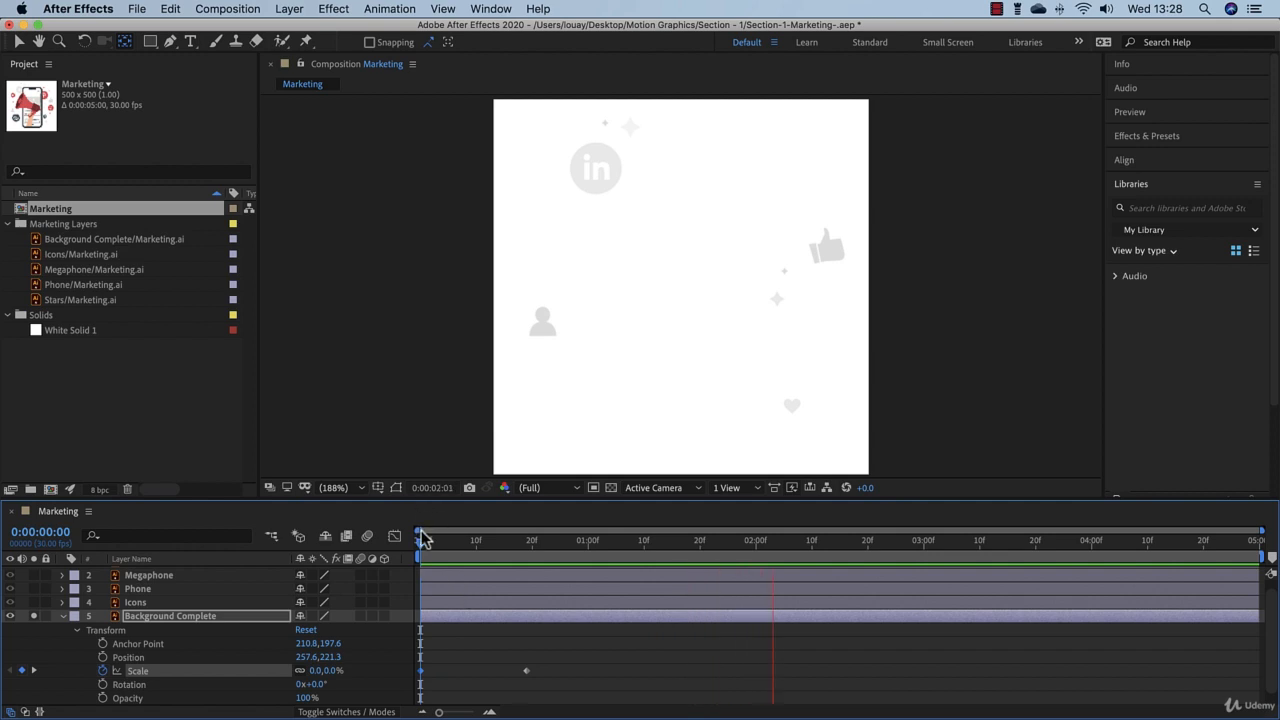
# Step: Move Background Complete's ending scale keyframe to 0:00:00:15 and collapse the layer's properties
pyautogui.moveTo(421, 543); pyautogui.dragTo(503, 543)
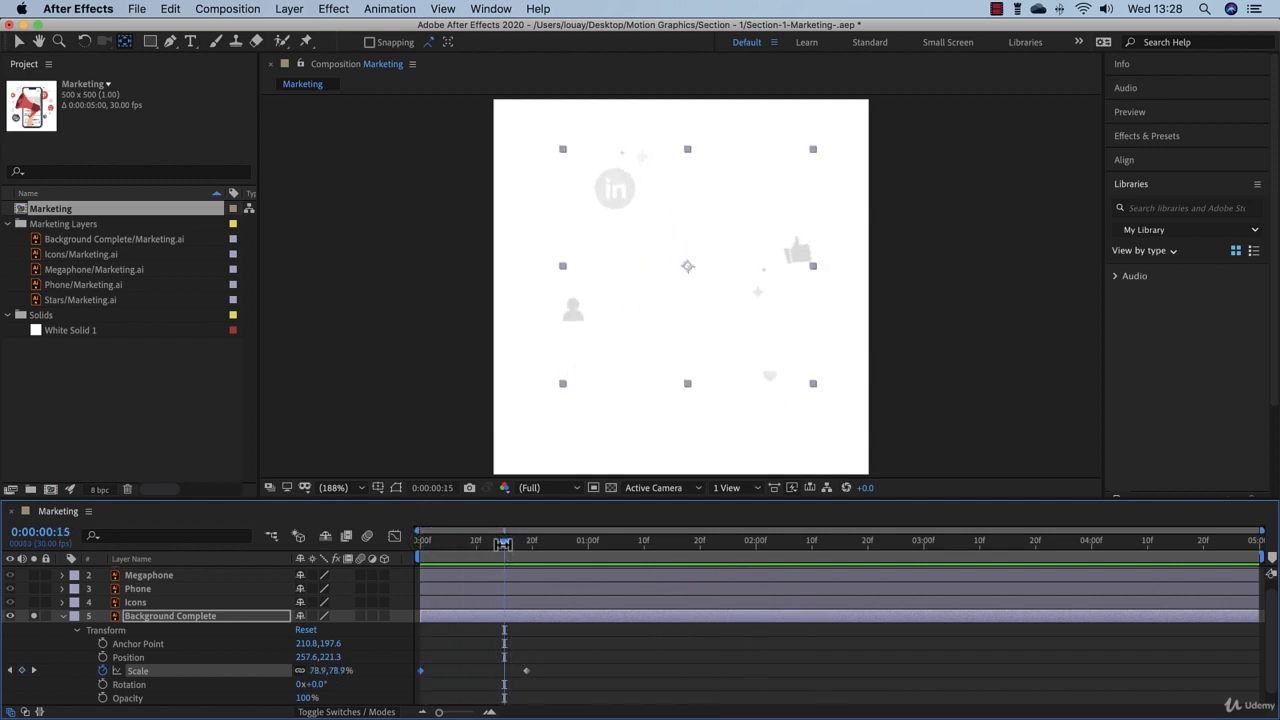
pyautogui.moveTo(526, 673)
pyautogui.mouseDown()
pyautogui.moveTo(786, 676)
pyautogui.moveTo(500, 671)
pyautogui.moveTo(977, 679)
pyautogui.moveTo(506, 680)
pyautogui.mouseUp()
pyautogui.click(64, 617)
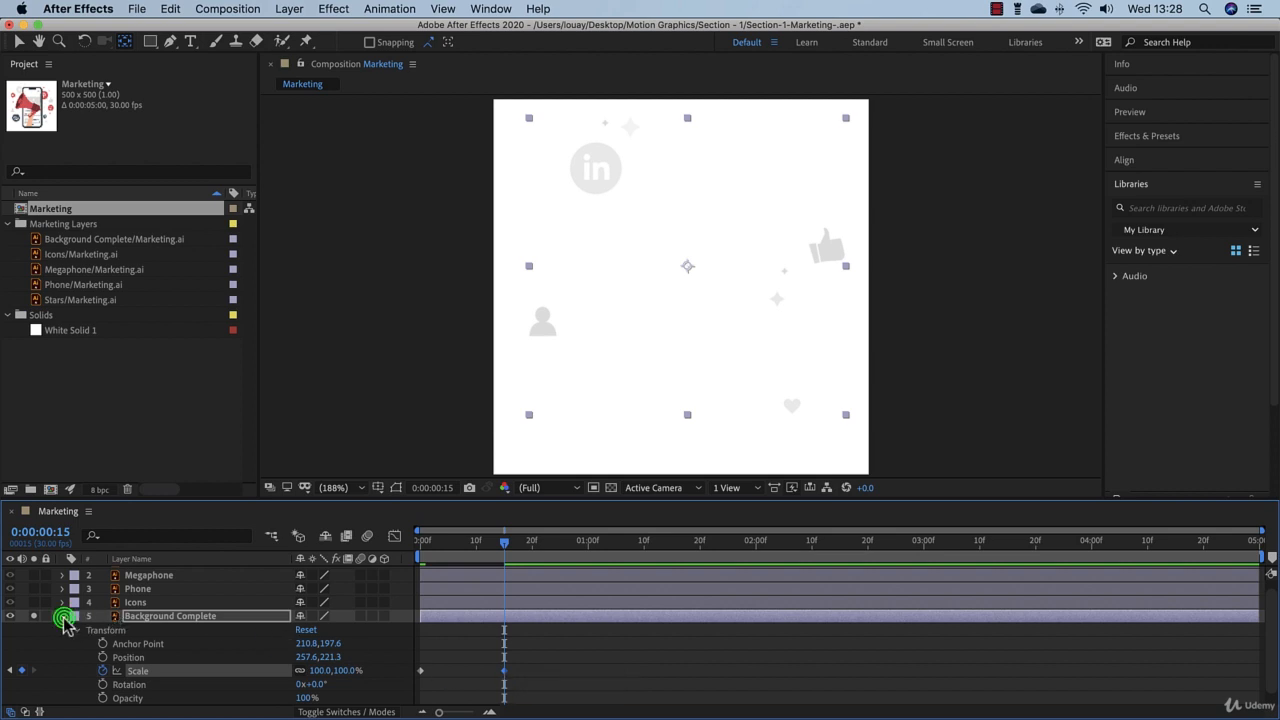
# Step: Turn off solo on Background Complete and White Solid 1, and select the Stars layer
pyautogui.click(34, 628)
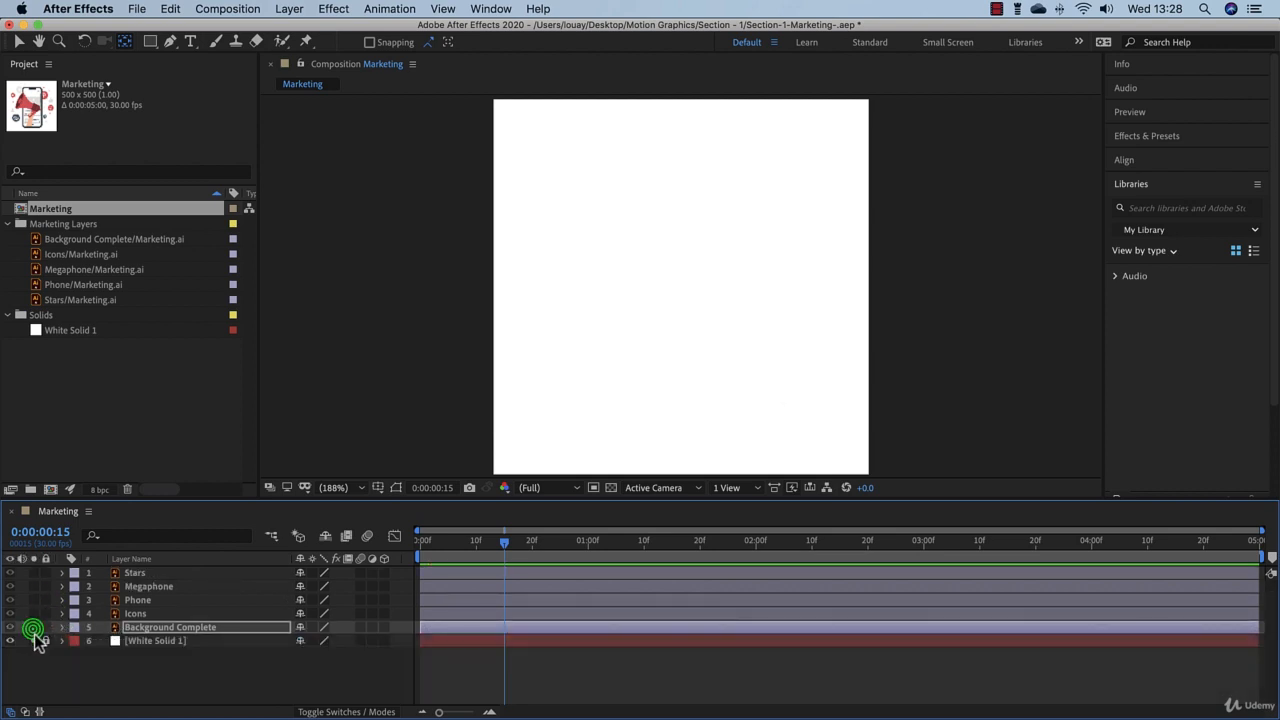
pyautogui.click(35, 640)
pyautogui.click(140, 572)
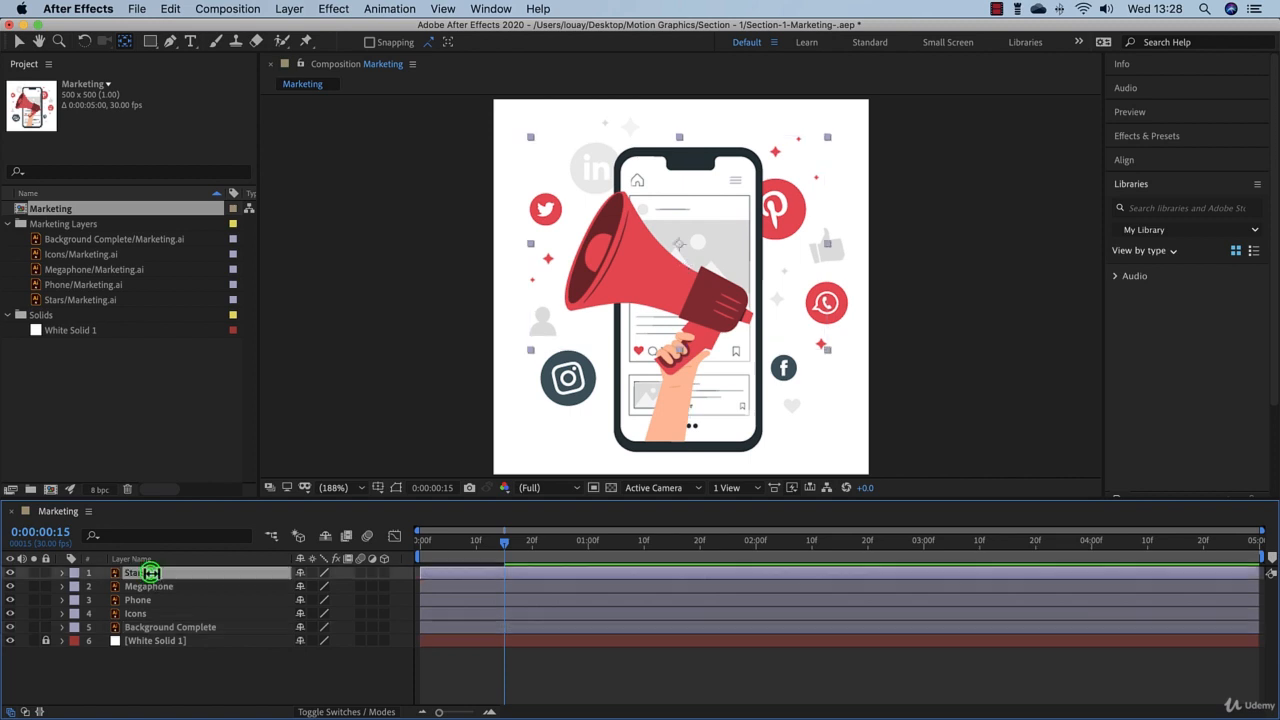
# Step: Preview the composition with all layers showing from 0:00:00:00
pyautogui.moveTo(501, 545); pyautogui.dragTo(390, 558)
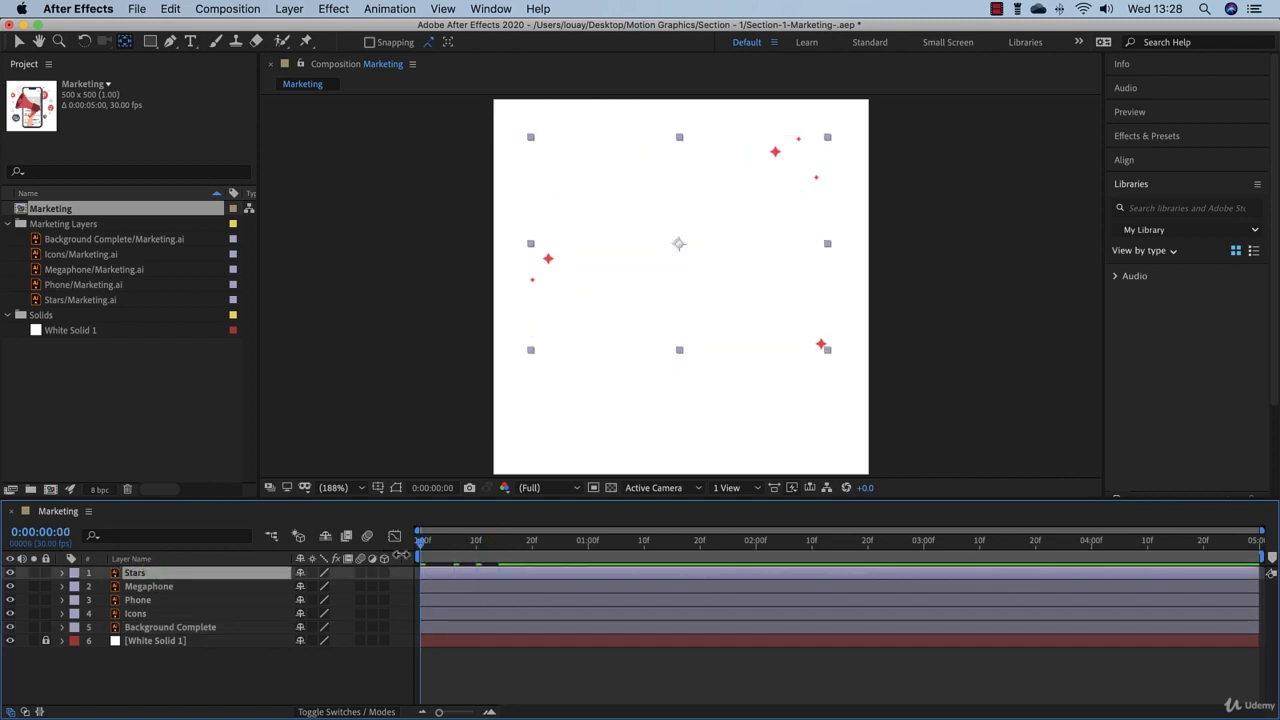
pyautogui.press('space')
pyautogui.click(421, 547)
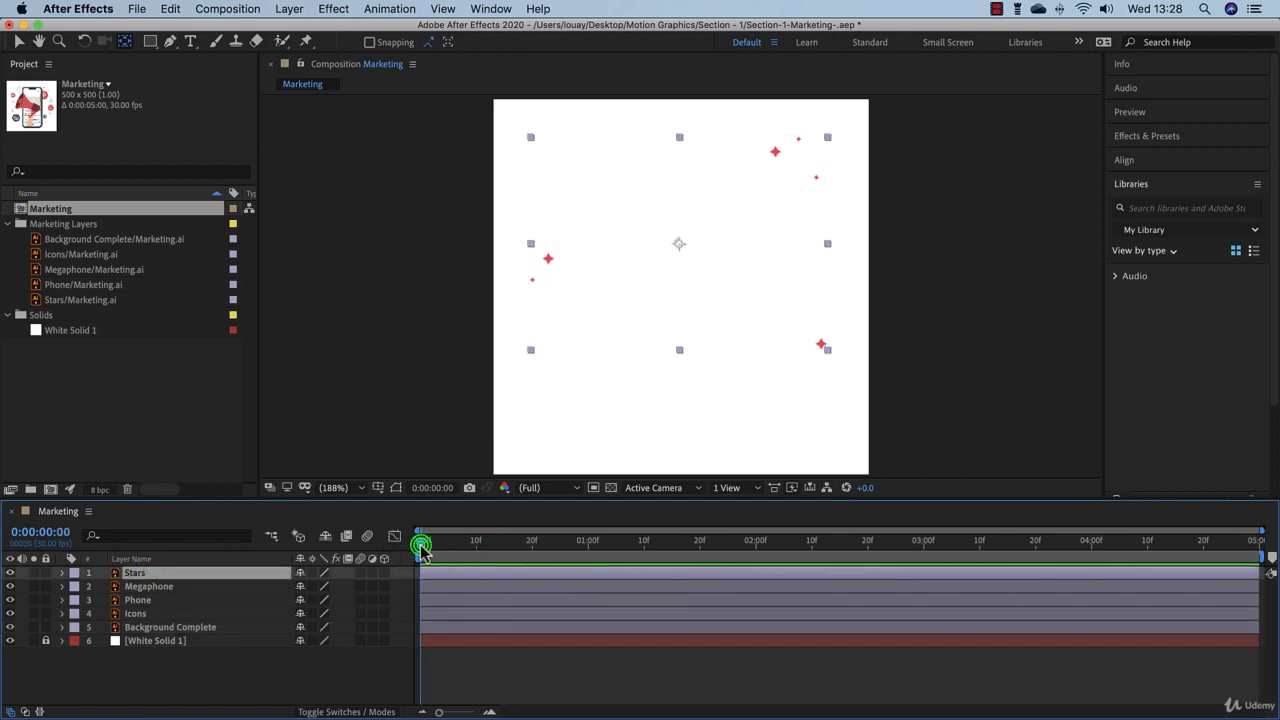
# Step: Go to 0:00:00:15 and reveal the Stars layer's scale, position, opacity and rotation in turn, ending with only scale shown
pyautogui.moveTo(421, 547); pyautogui.dragTo(502, 566)
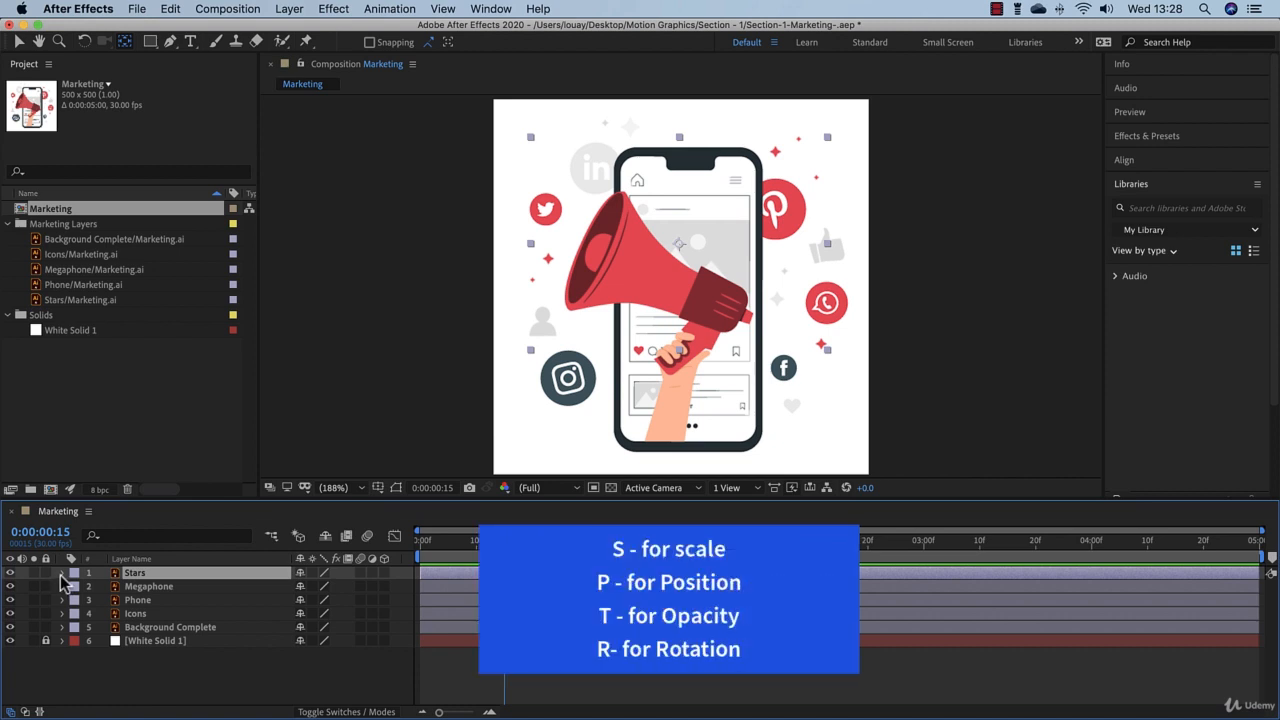
pyautogui.press('s')
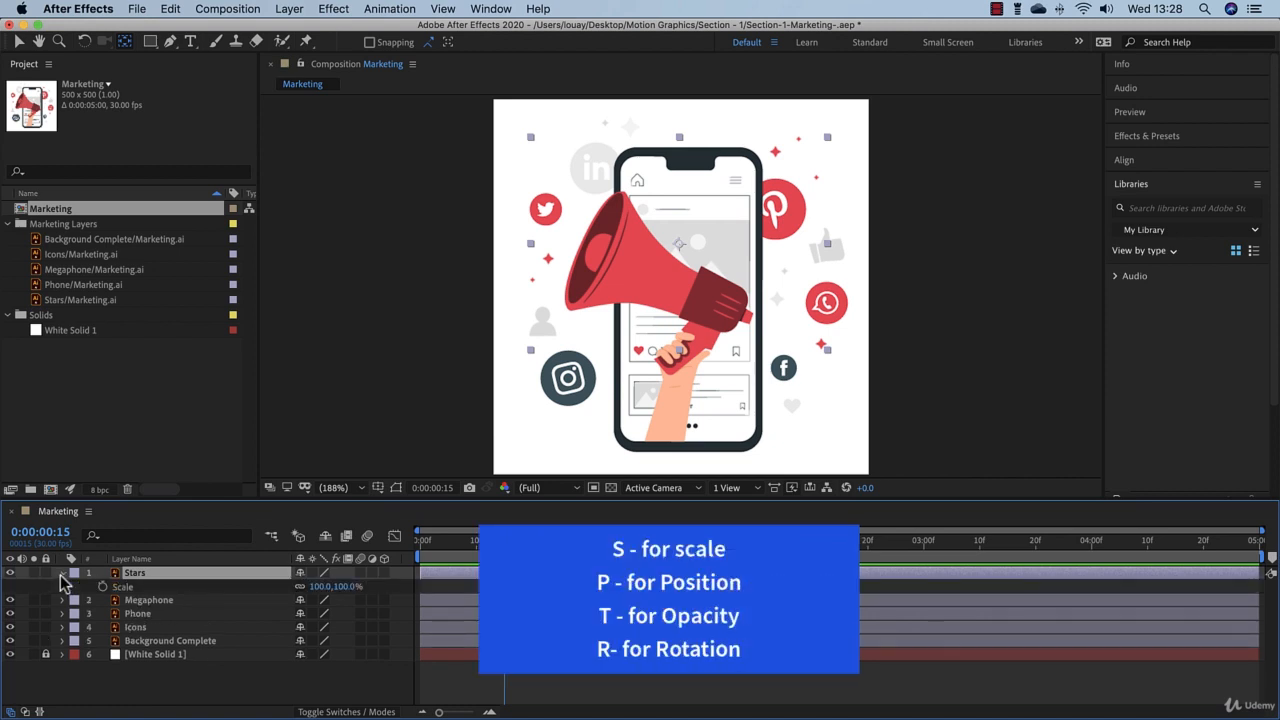
pyautogui.press('p')
pyautogui.press('t')
pyautogui.press('r')
pyautogui.press('s')
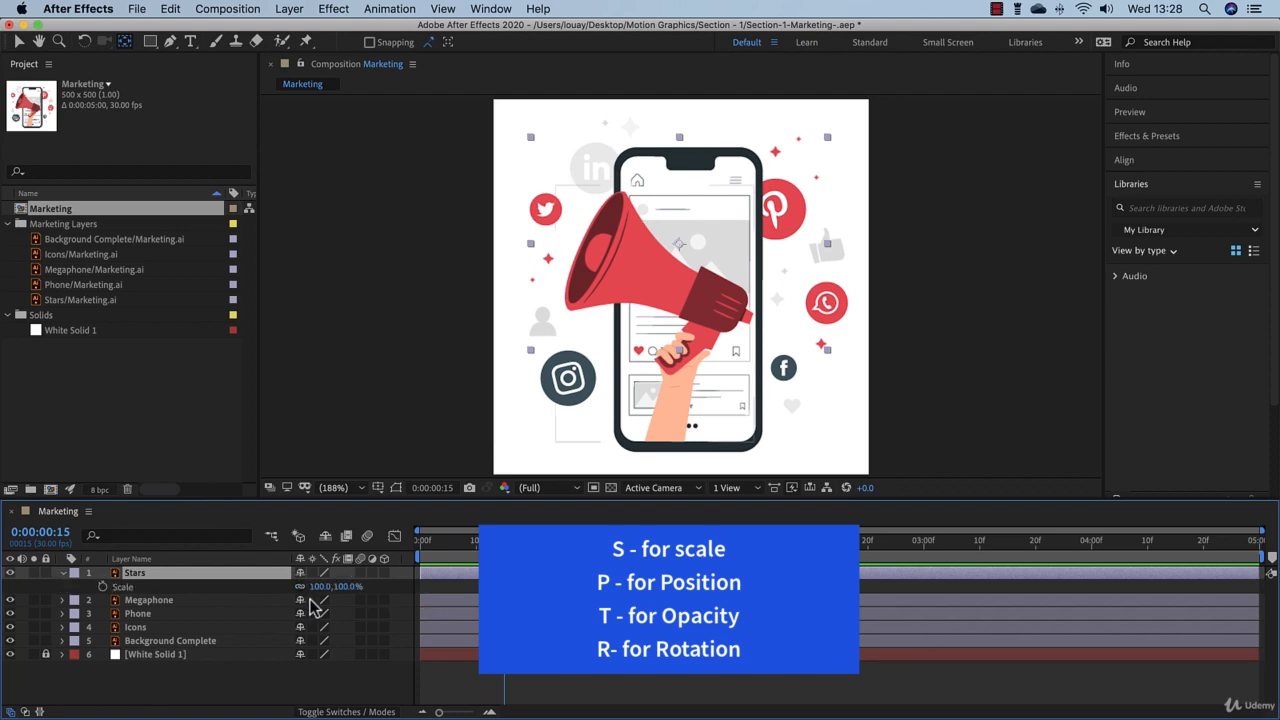
# Step: Keyframe the Stars layer's current scale at 0:00:00:15 and set it to 0% at 0:00:00:00
pyautogui.click(103, 586)
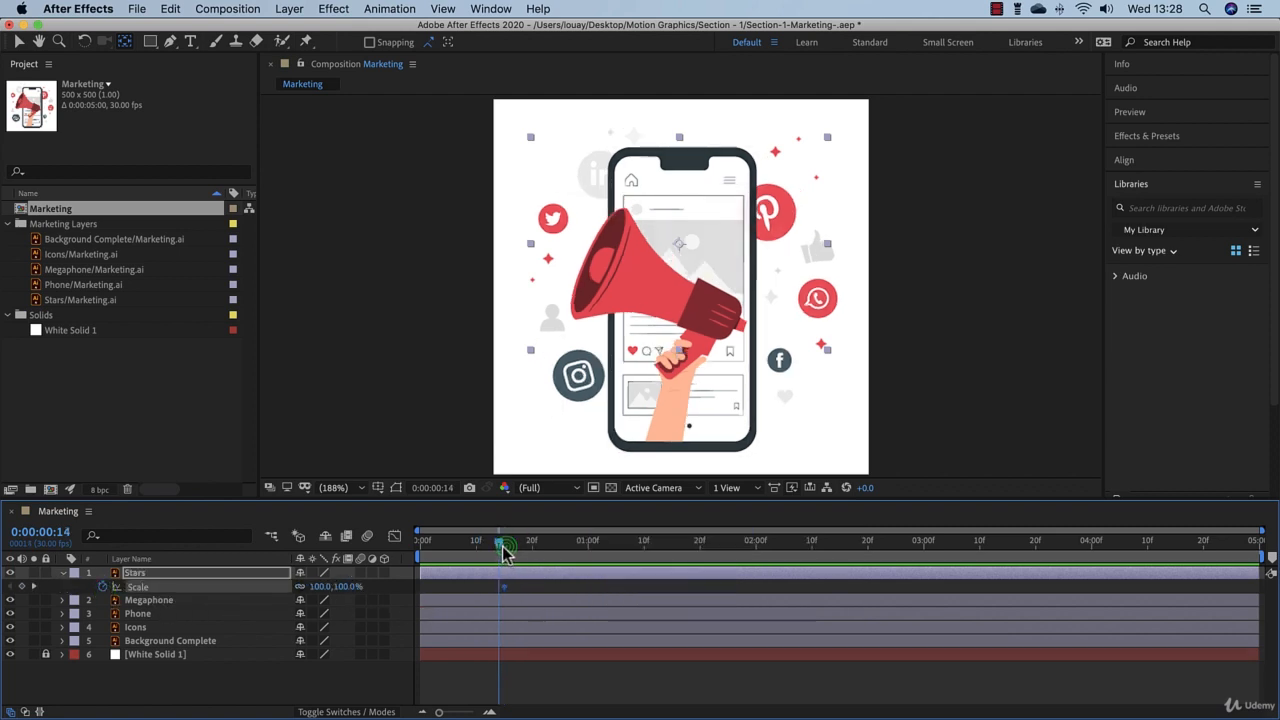
pyautogui.moveTo(504, 552); pyautogui.dragTo(400, 555)
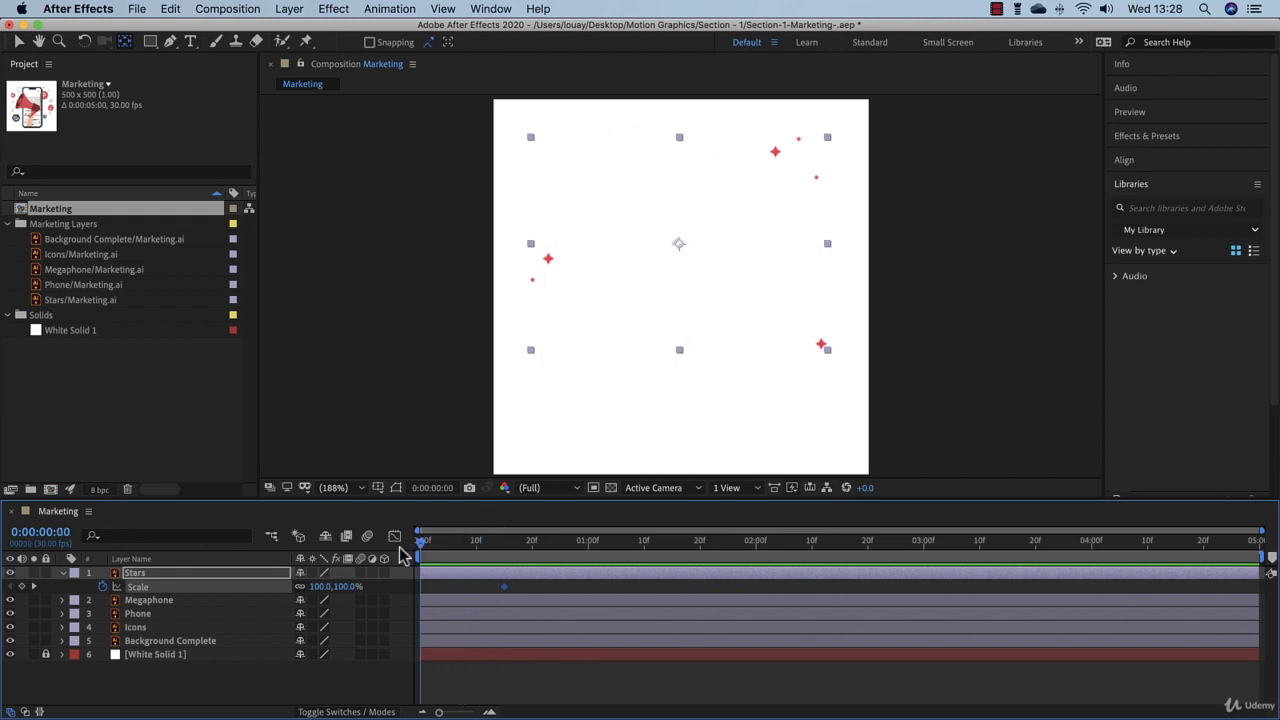
pyautogui.click(320, 586)
pyautogui.write('00')
pyautogui.press('Return')
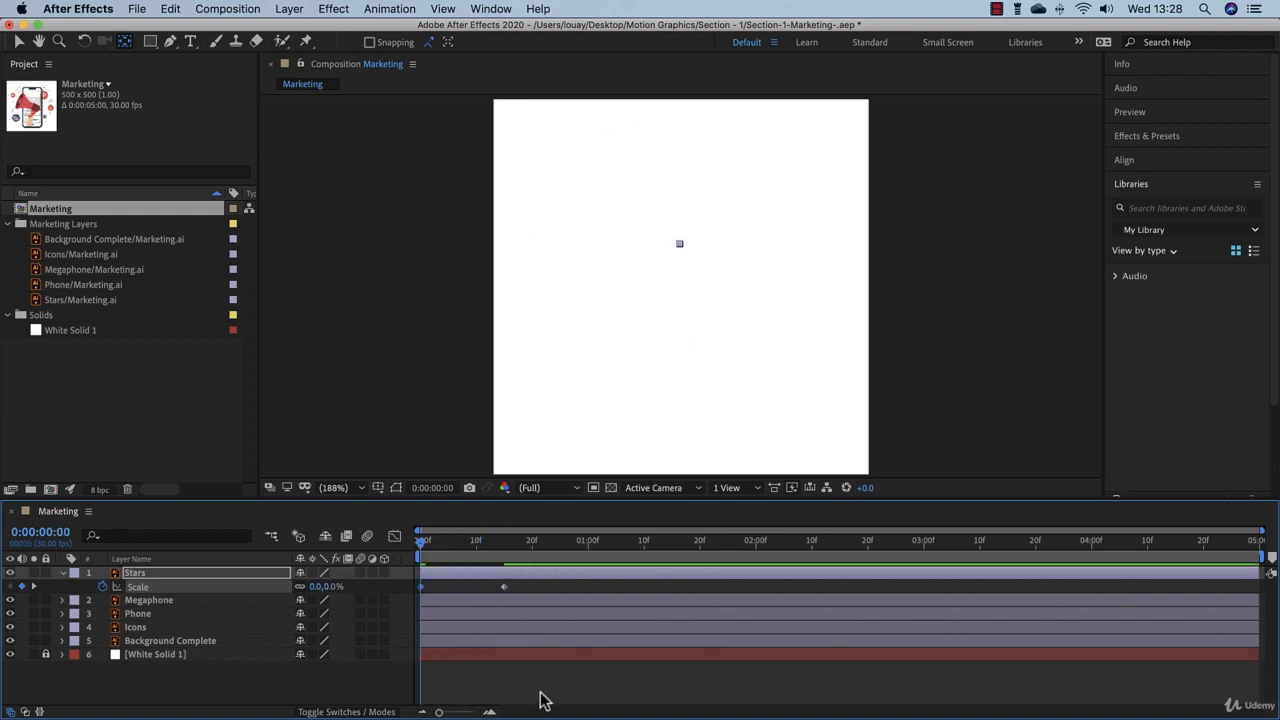
# Step: Preview the full composition's animation, collapse the Stars layer's properties, and return the playhead to 0:00:00:15
pyautogui.press('space')
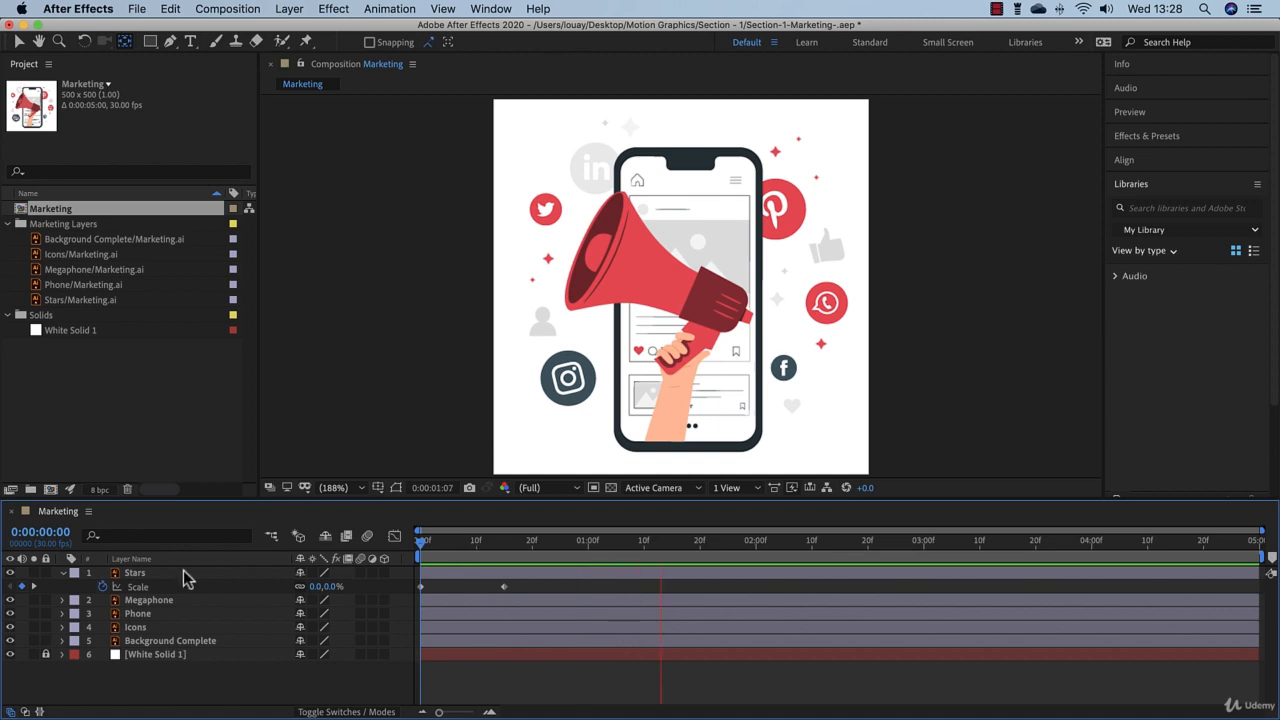
pyautogui.click(63, 572)
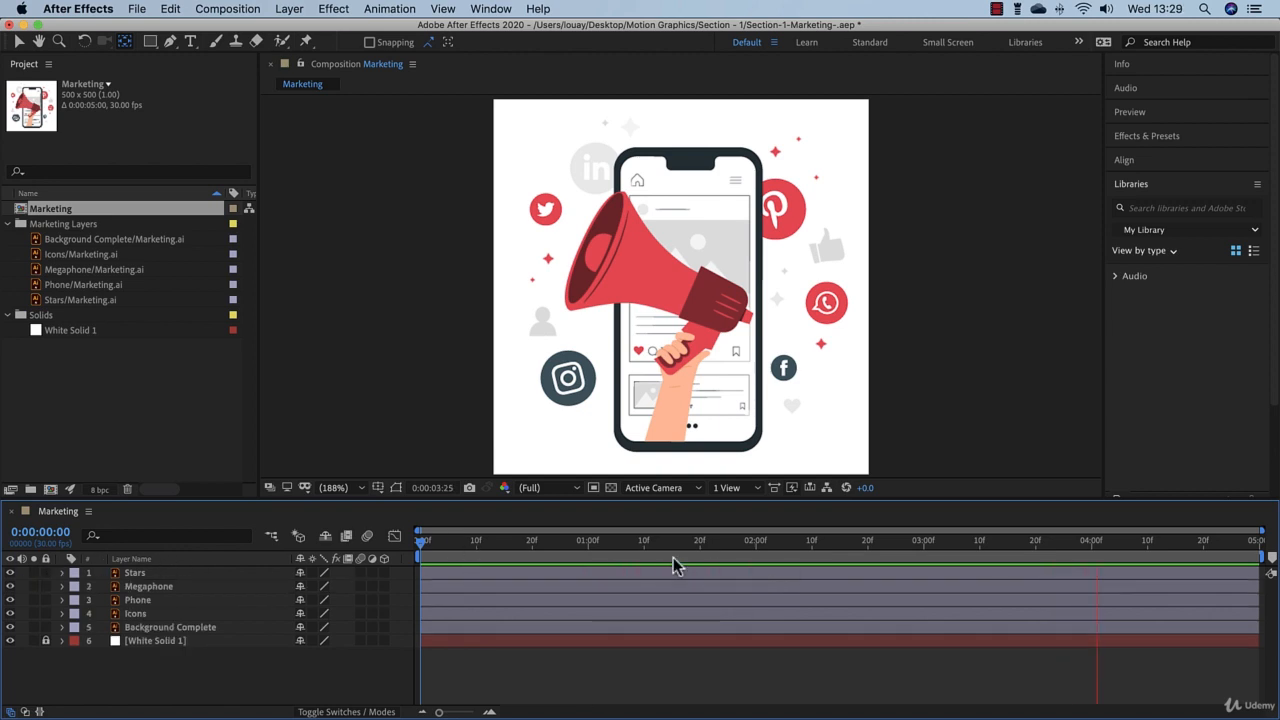
pyautogui.click(421, 549)
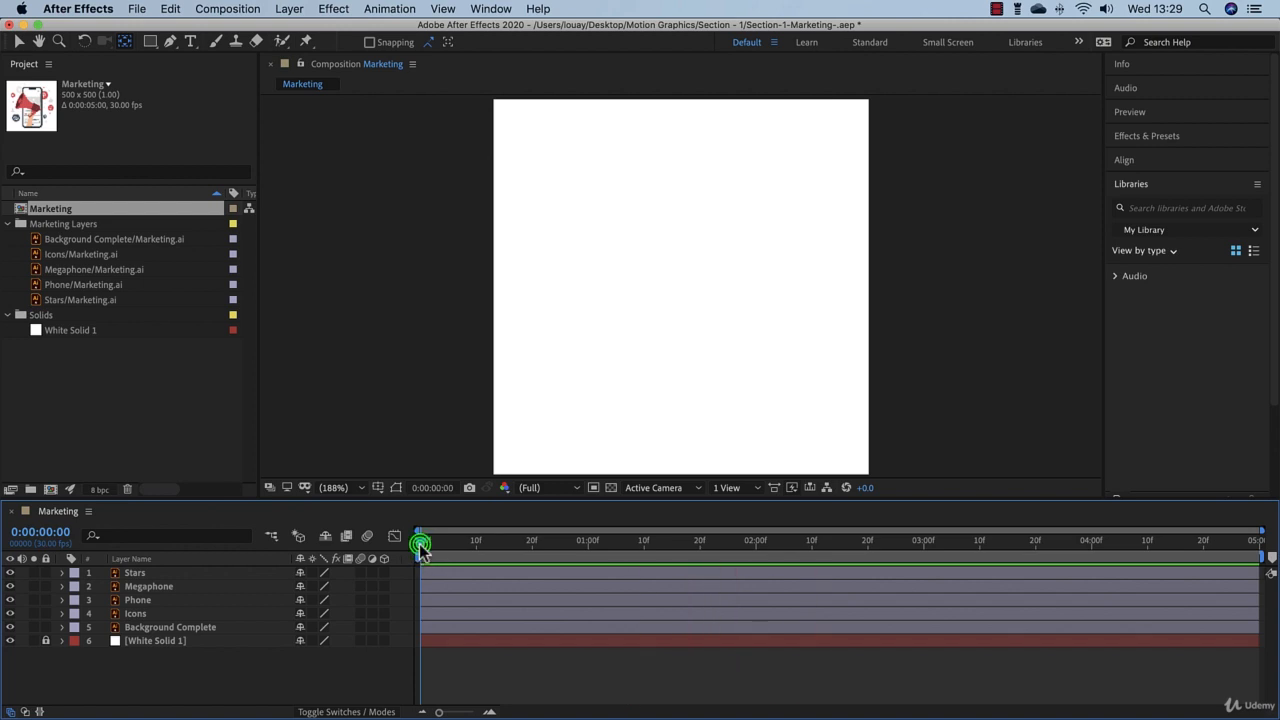
pyautogui.moveTo(421, 549); pyautogui.dragTo(504, 556)
pyautogui.press('space')
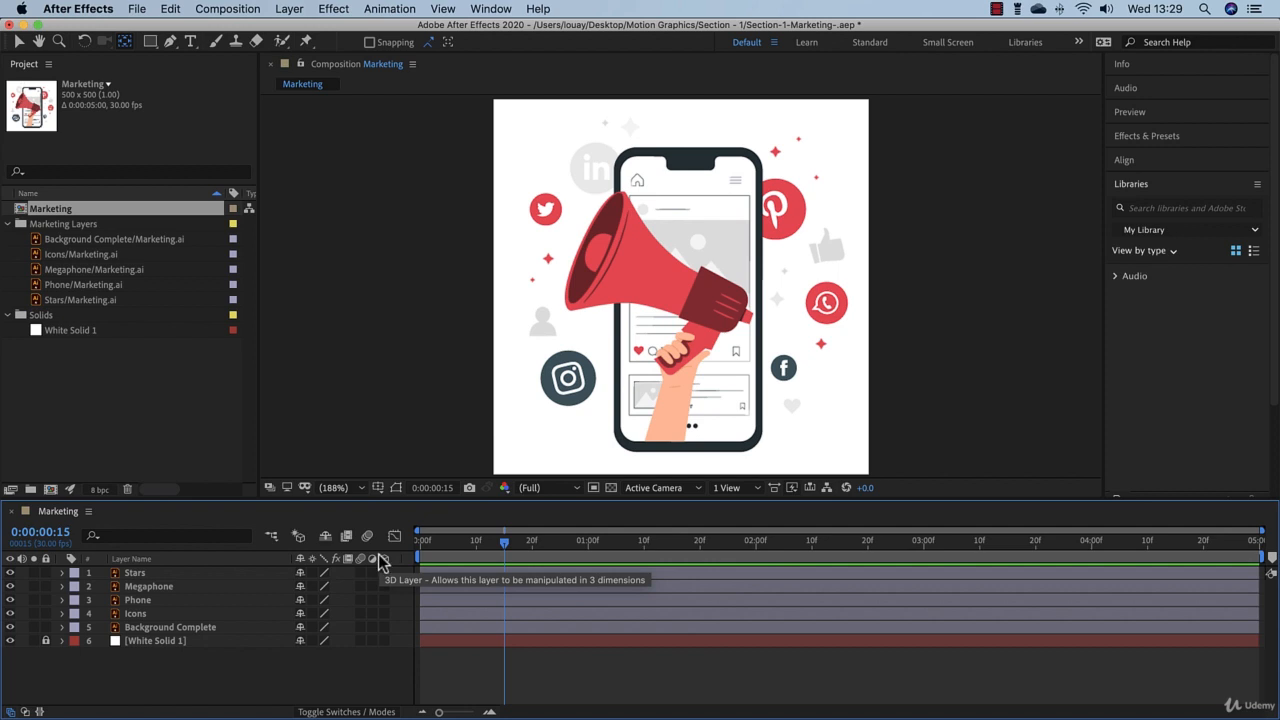
# Step: Reveal all keyframed properties of the five layers from Stars to Background Complete and enlarge the timeline area to fit them
pyautogui.click(198, 572)
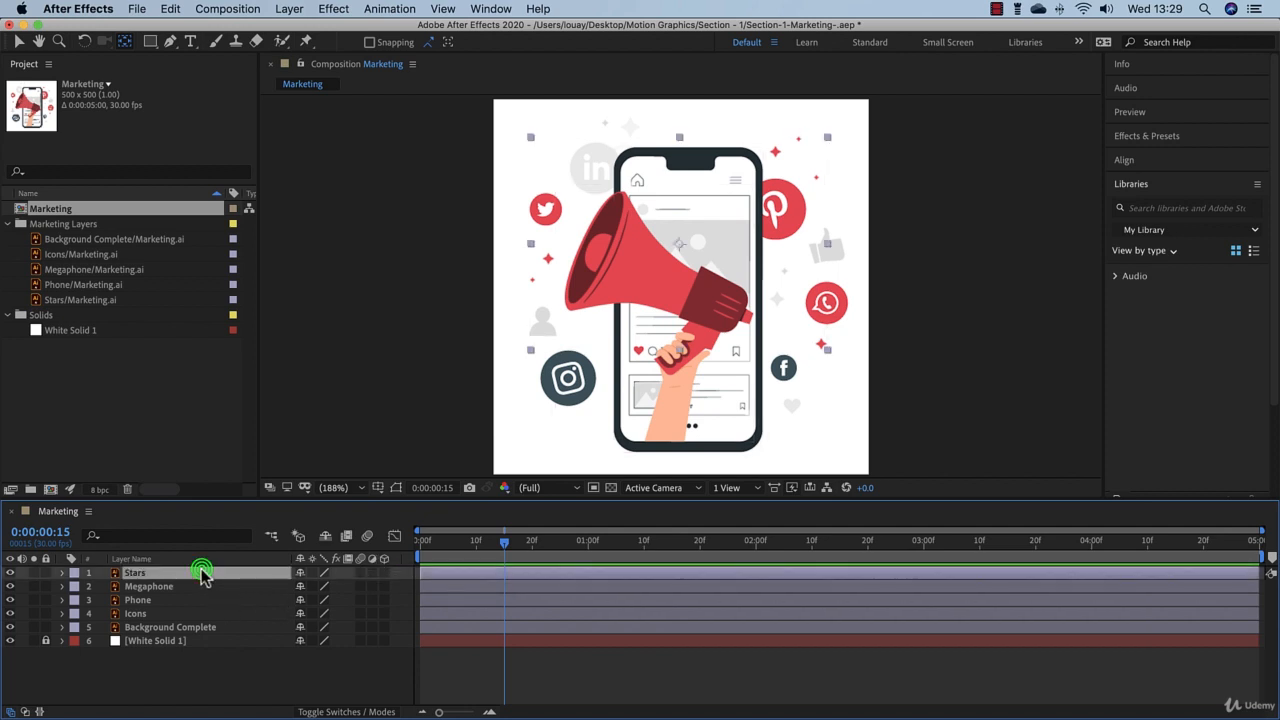
pyautogui.keyDown('shift'); pyautogui.click(212, 628); pyautogui.keyUp('shift')
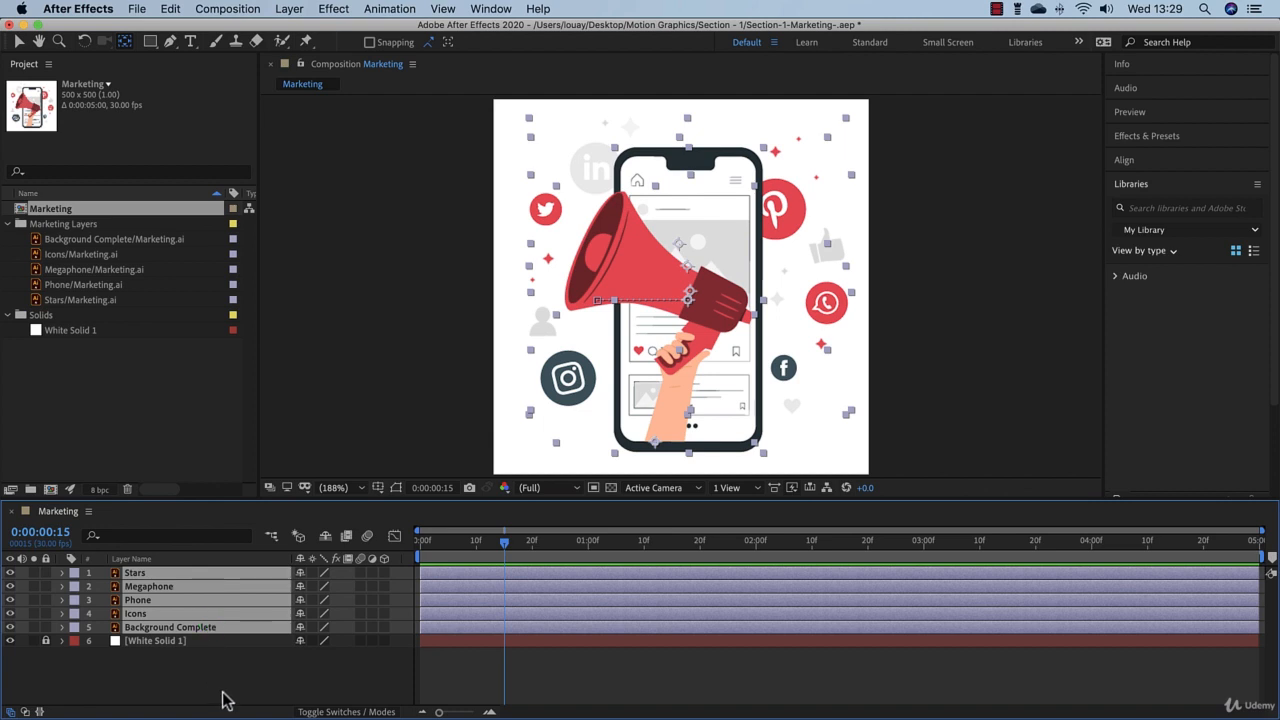
pyautogui.press('u')
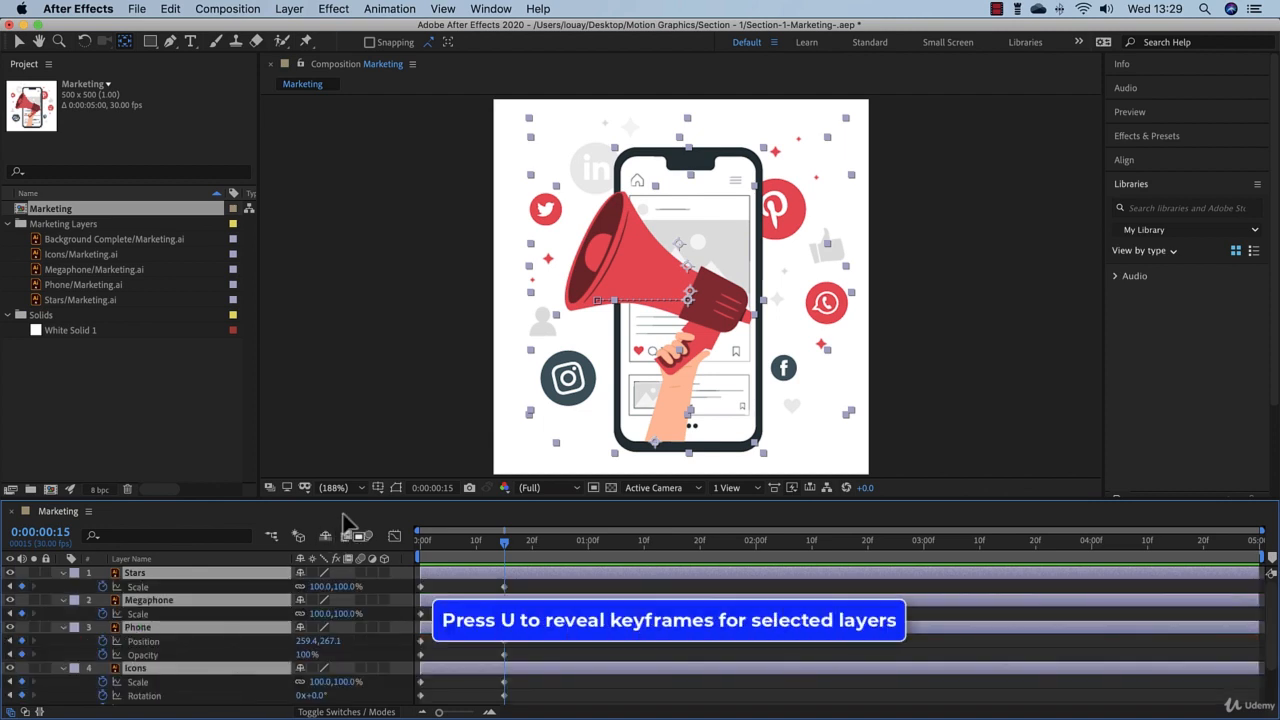
pyautogui.moveTo(350, 500); pyautogui.dragTo(357, 457)
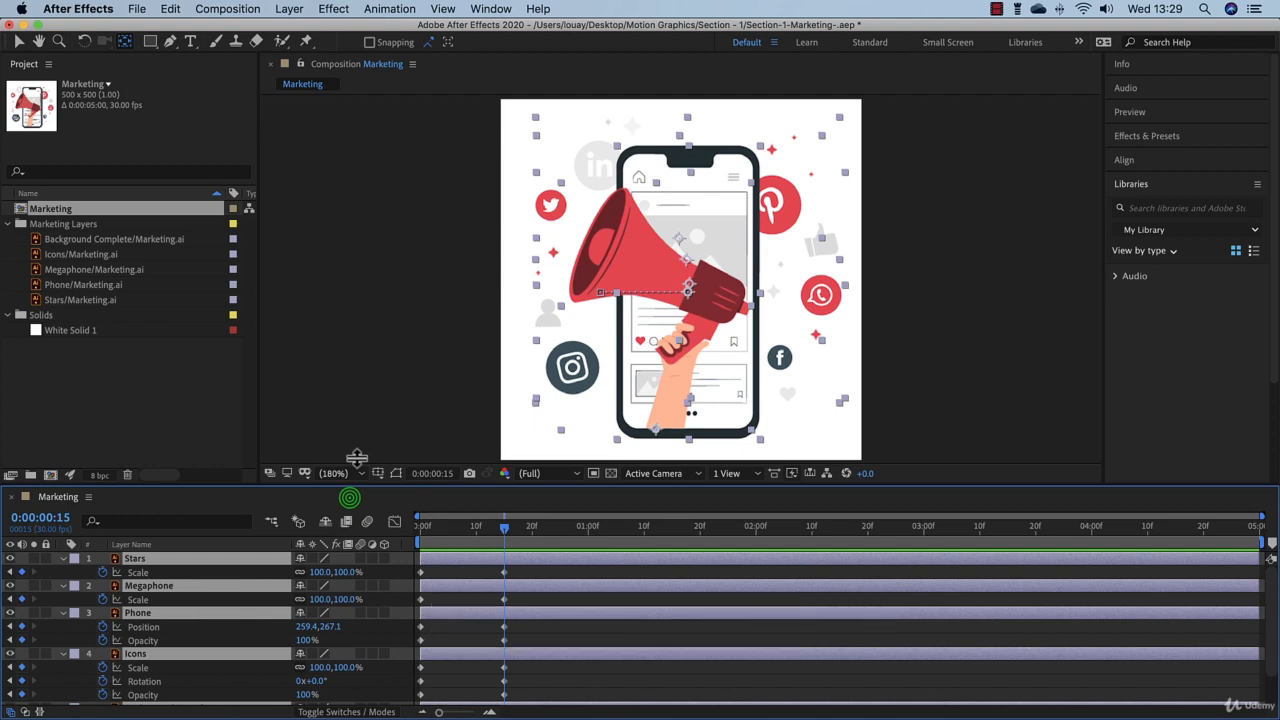
pyautogui.moveTo(357, 457); pyautogui.dragTo(360, 438)
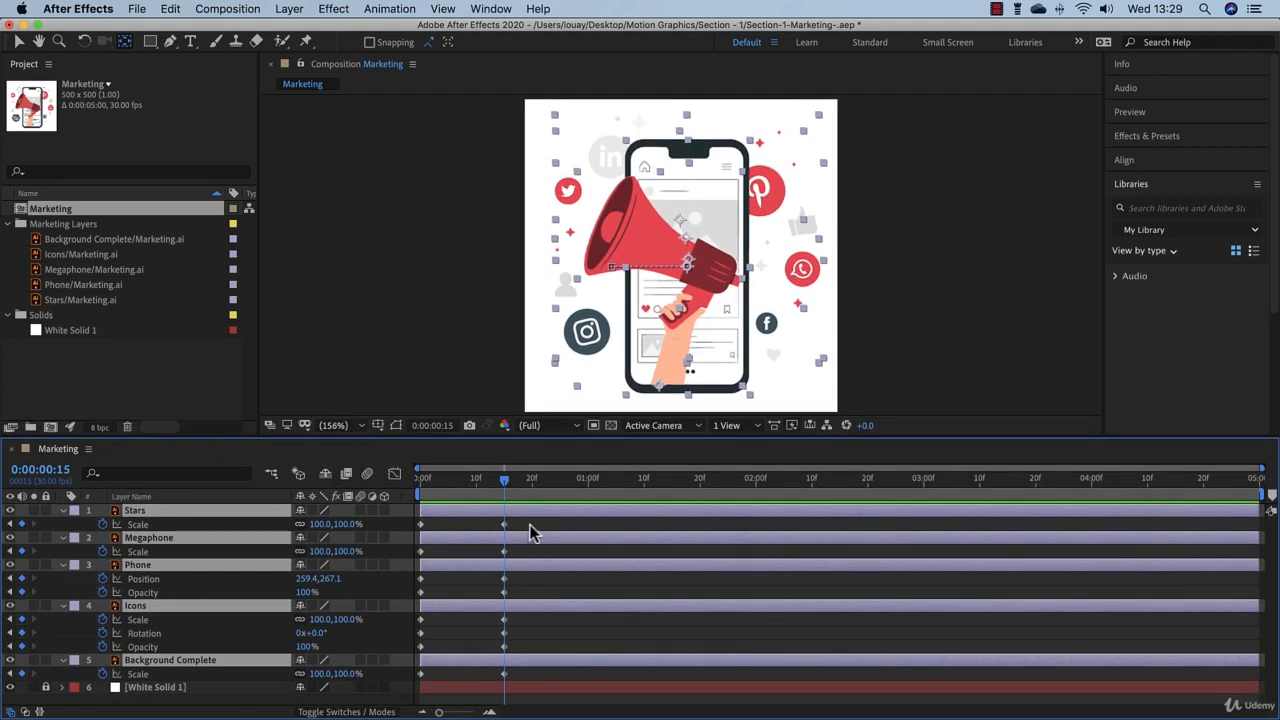
# Step: Select all keyframes of the five artwork layers and apply Easy Ease to them
pyautogui.moveTo(530, 523); pyautogui.dragTo(416, 686)
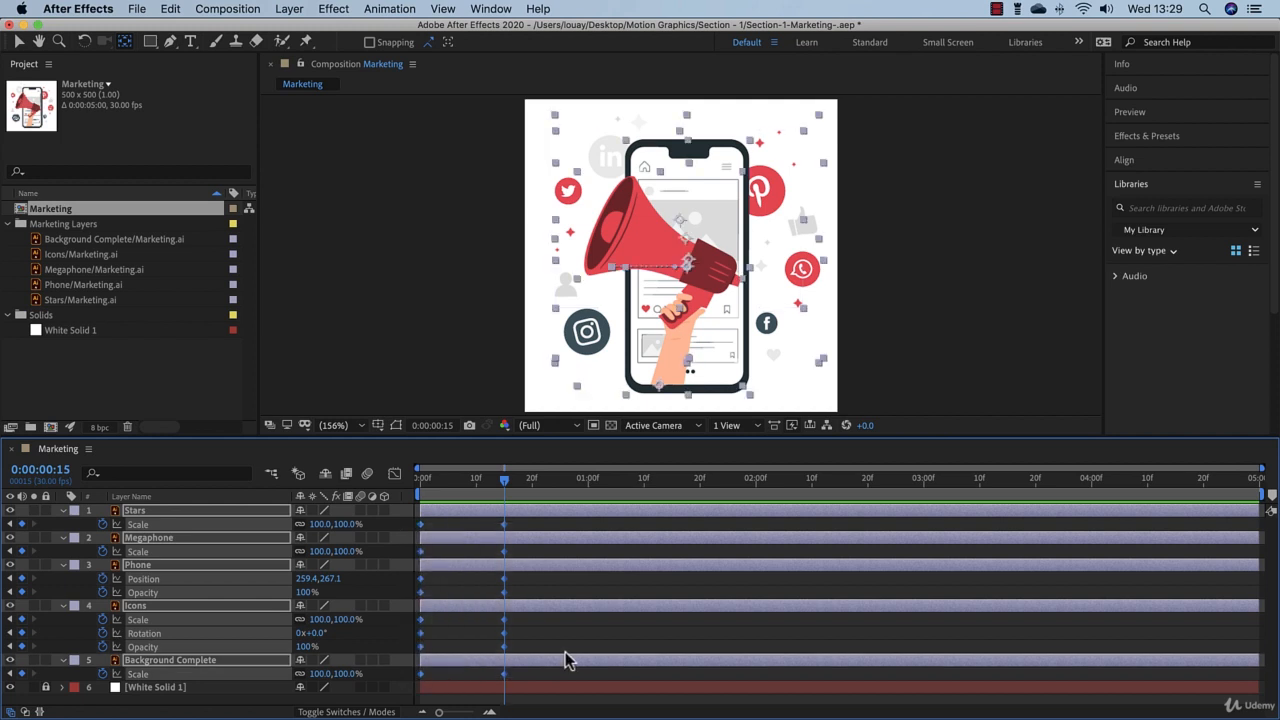
pyautogui.rightClick(504, 530)
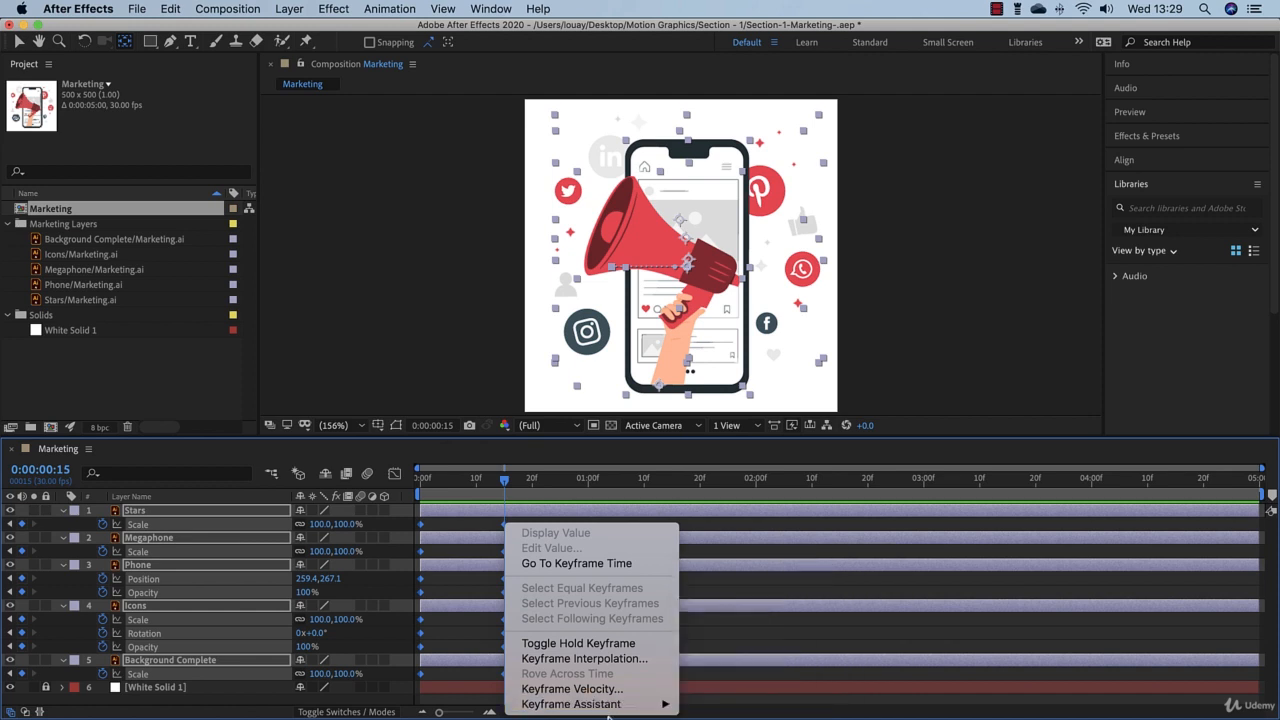
pyautogui.moveTo(629, 708)
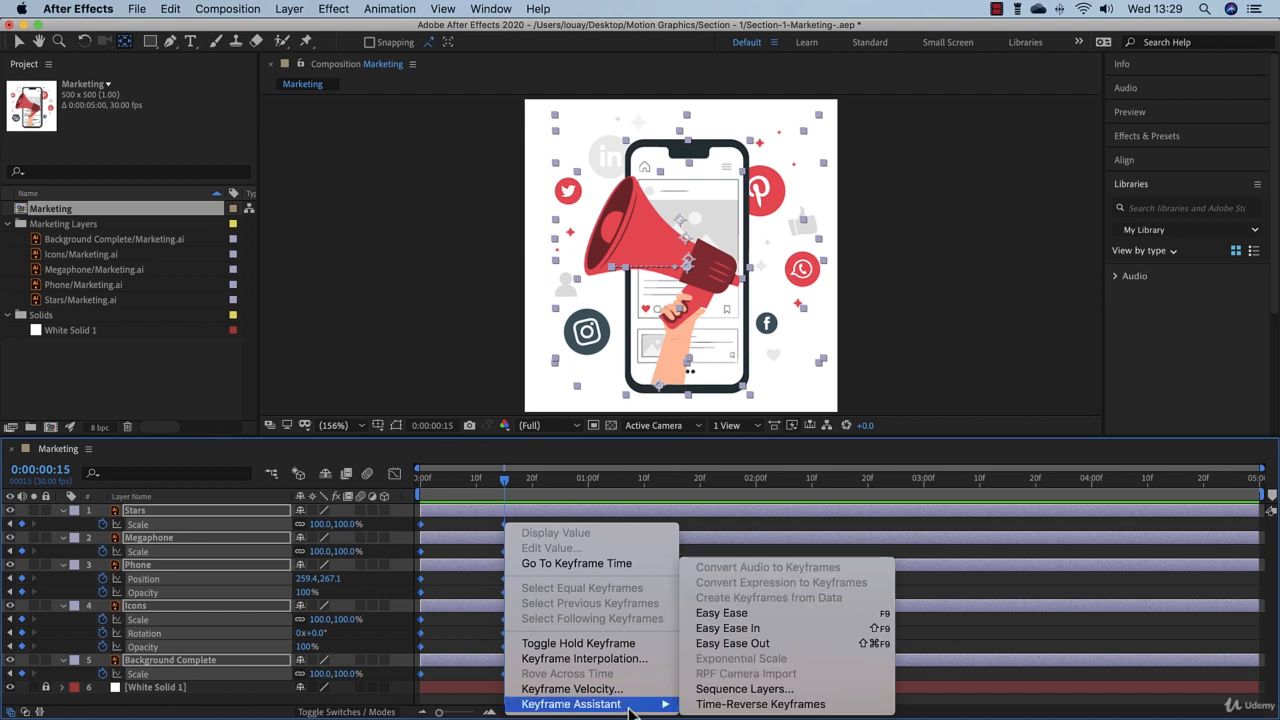
pyautogui.click(774, 613)
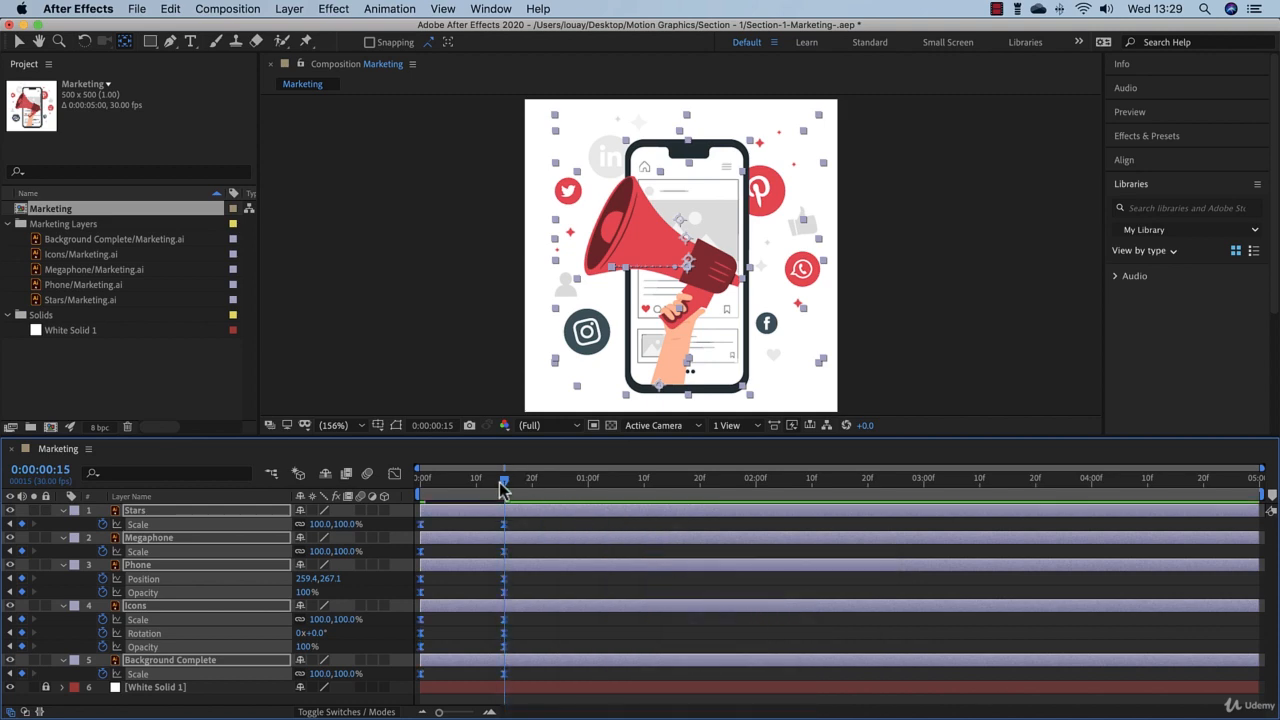
# Step: Preview the eased animation from 0:00:00:00
pyautogui.moveTo(503, 487); pyautogui.dragTo(420, 480)
pyautogui.click(556, 588)
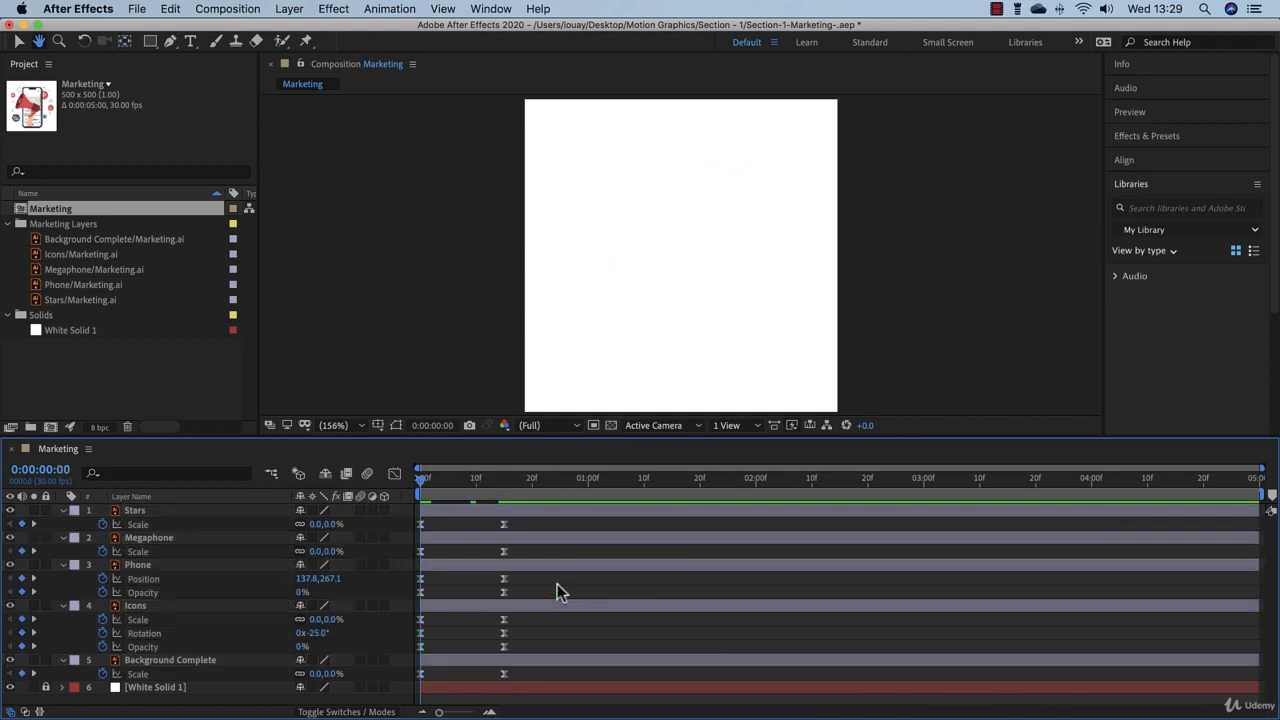
pyautogui.press('space')
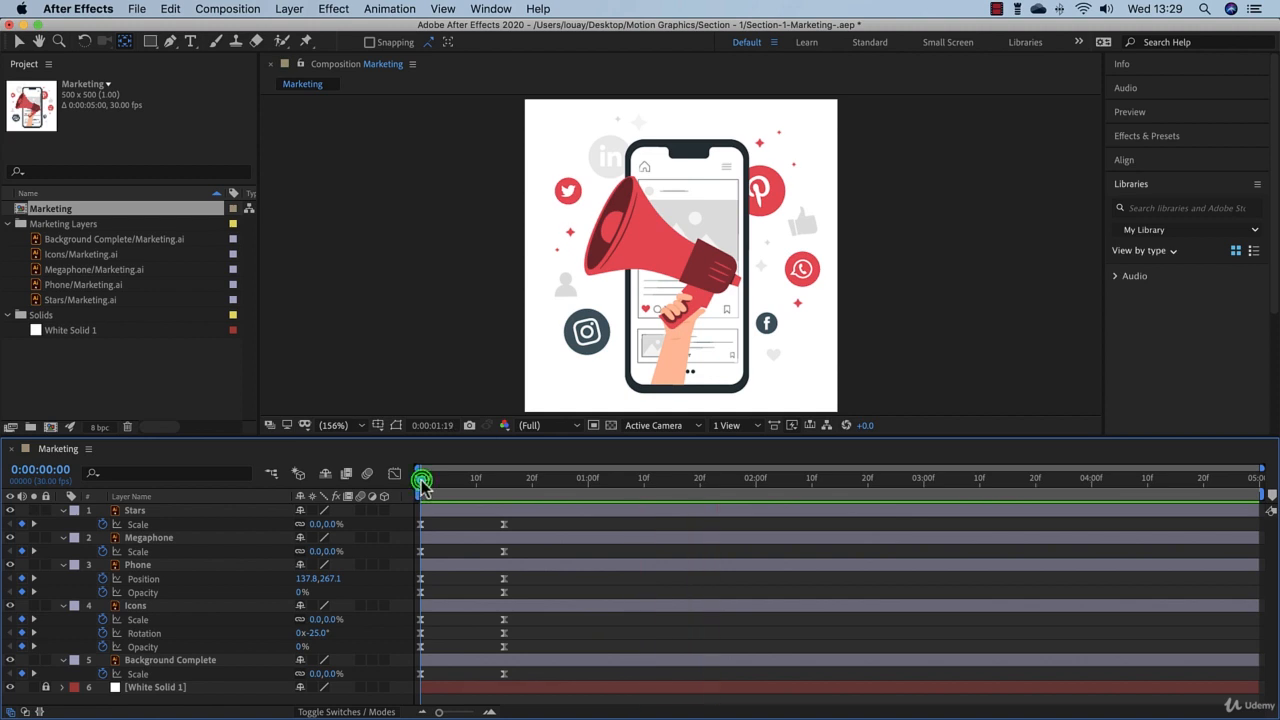
# Step: Return to 0:00:00:15, reselect all keyframes of the five layers, and show their speed graph in the Graph Editor
pyautogui.moveTo(421, 483); pyautogui.dragTo(418, 692)
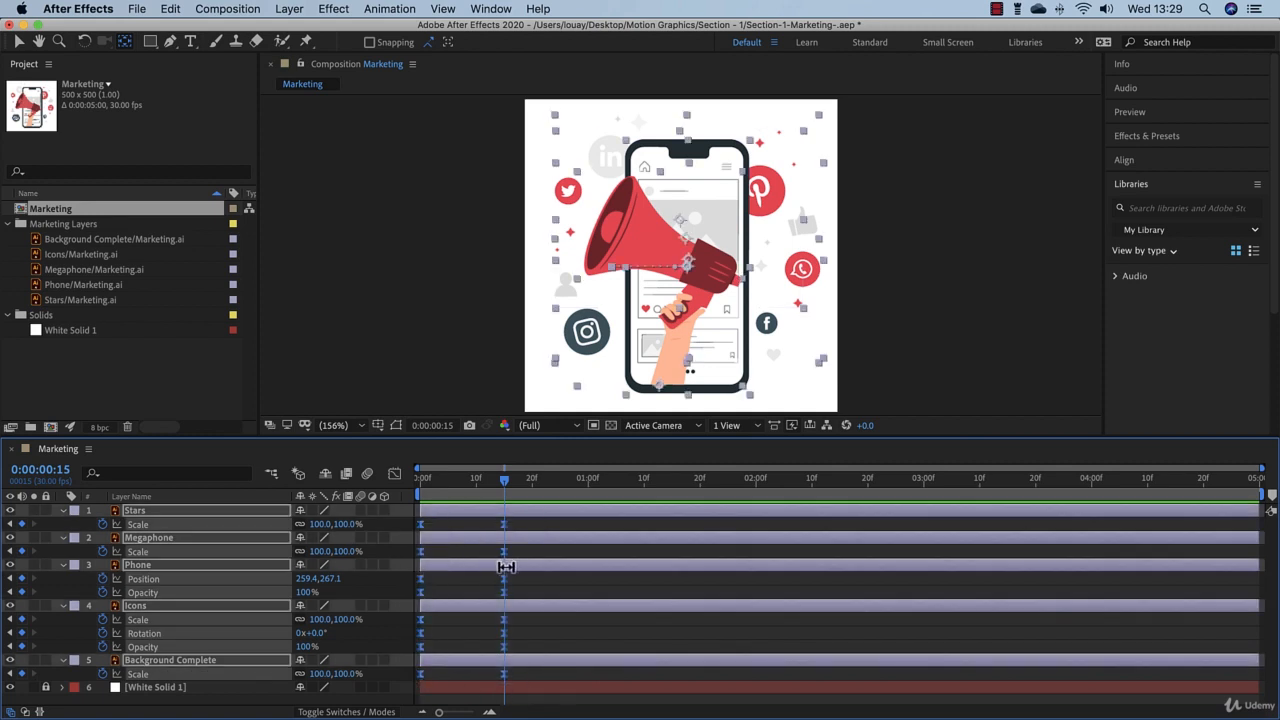
pyautogui.click(396, 474)
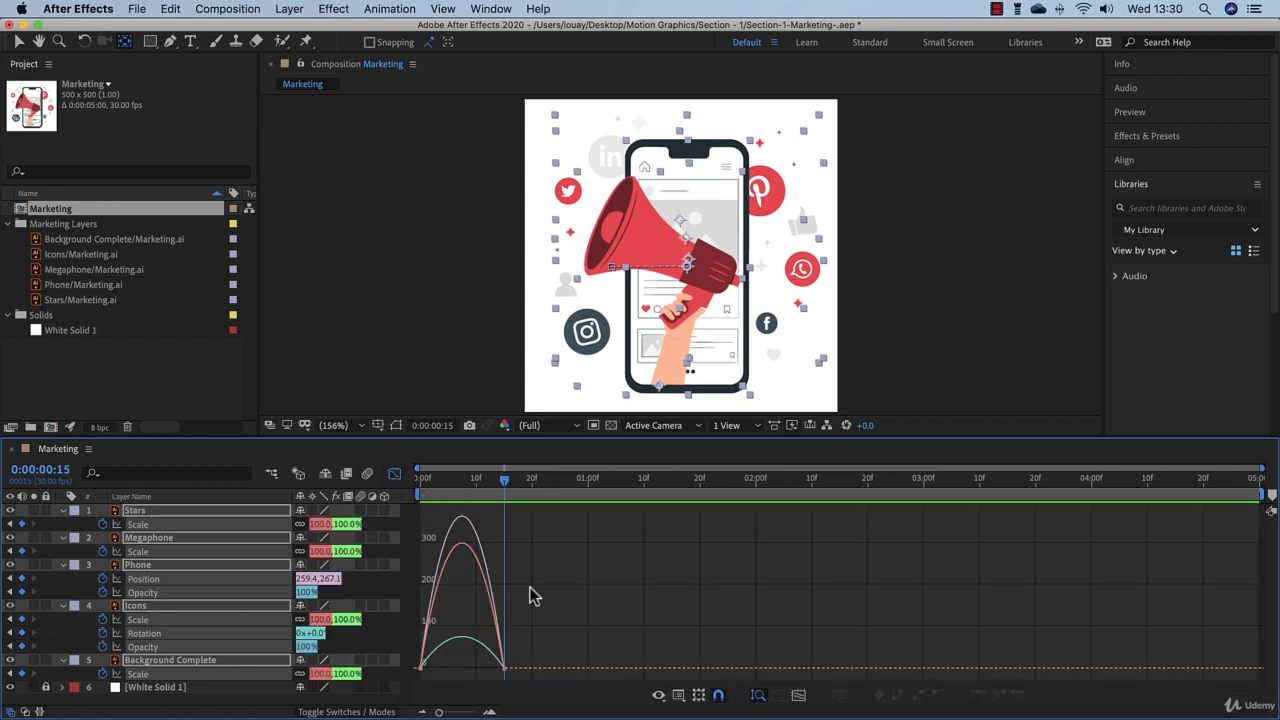
pyautogui.click(678, 697)
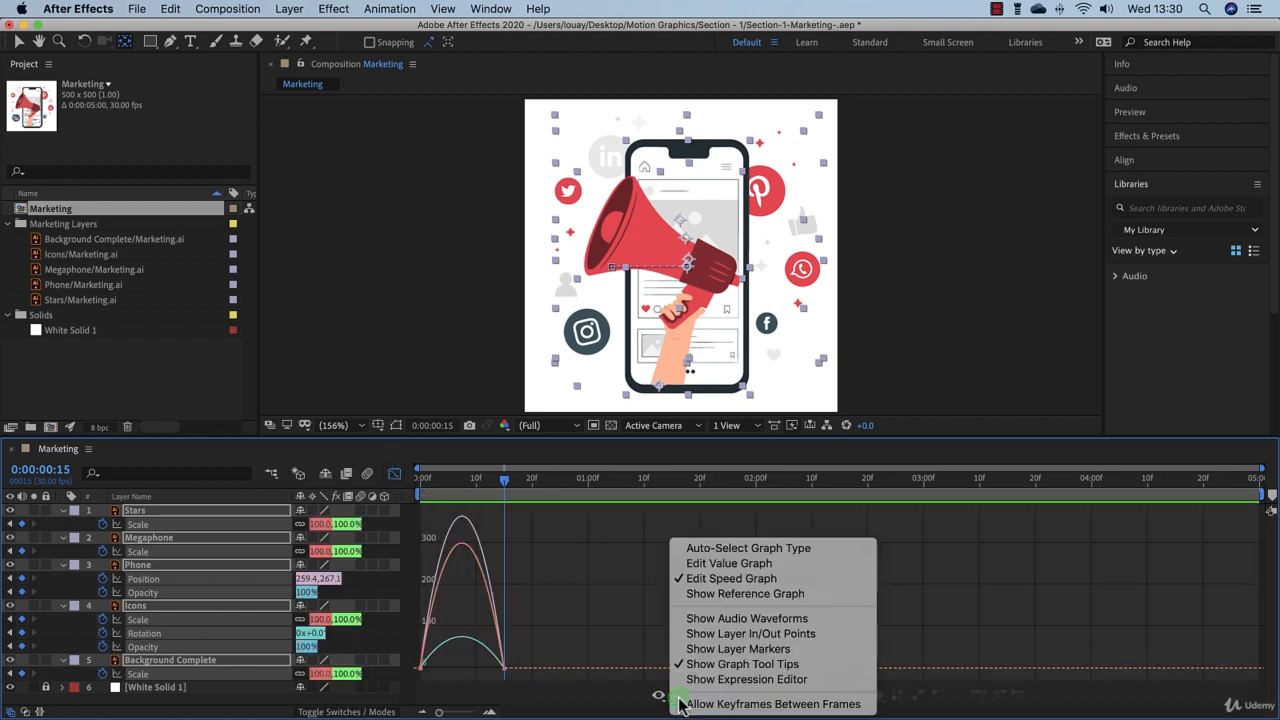
pyautogui.click(637, 657)
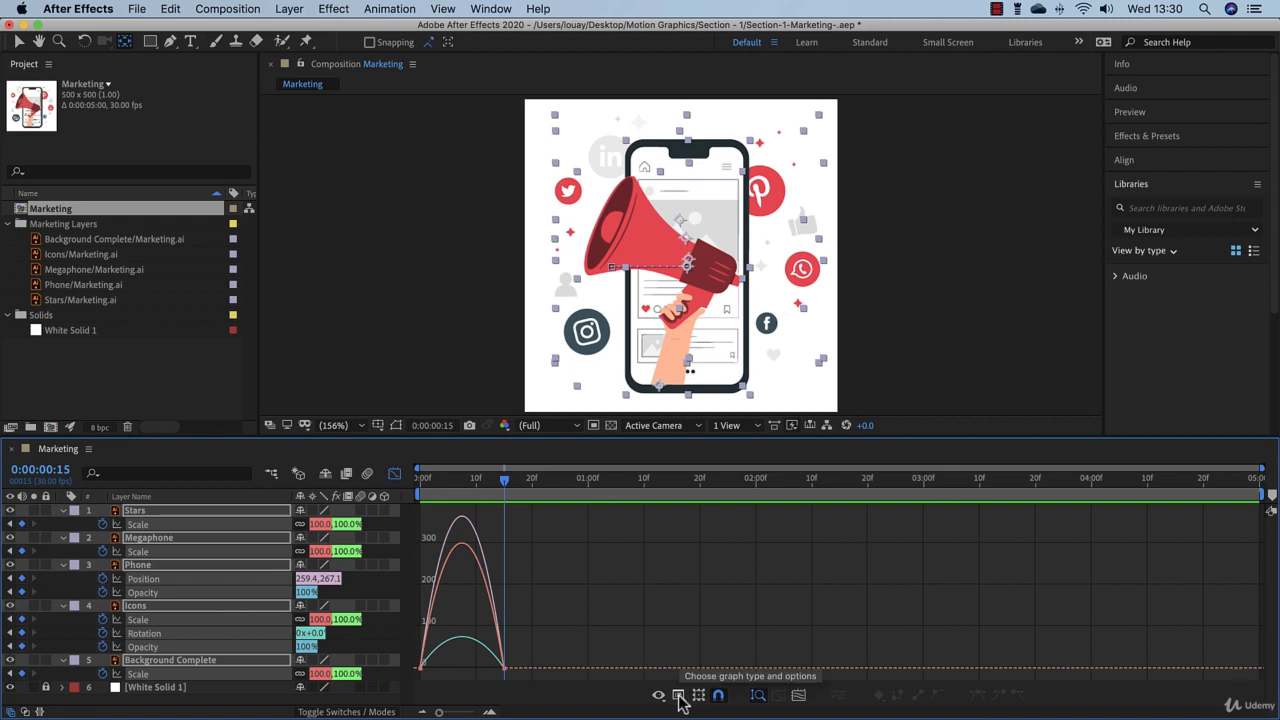
pyautogui.click(678, 697)
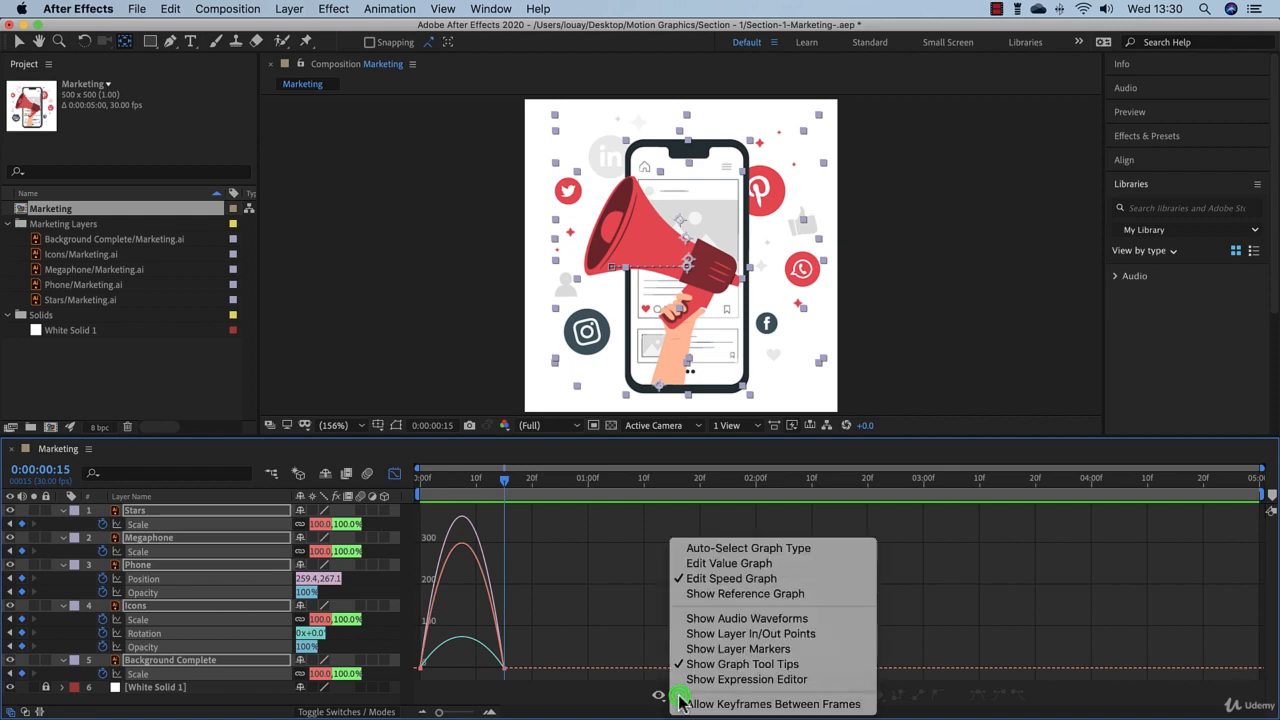
pyautogui.click(748, 584)
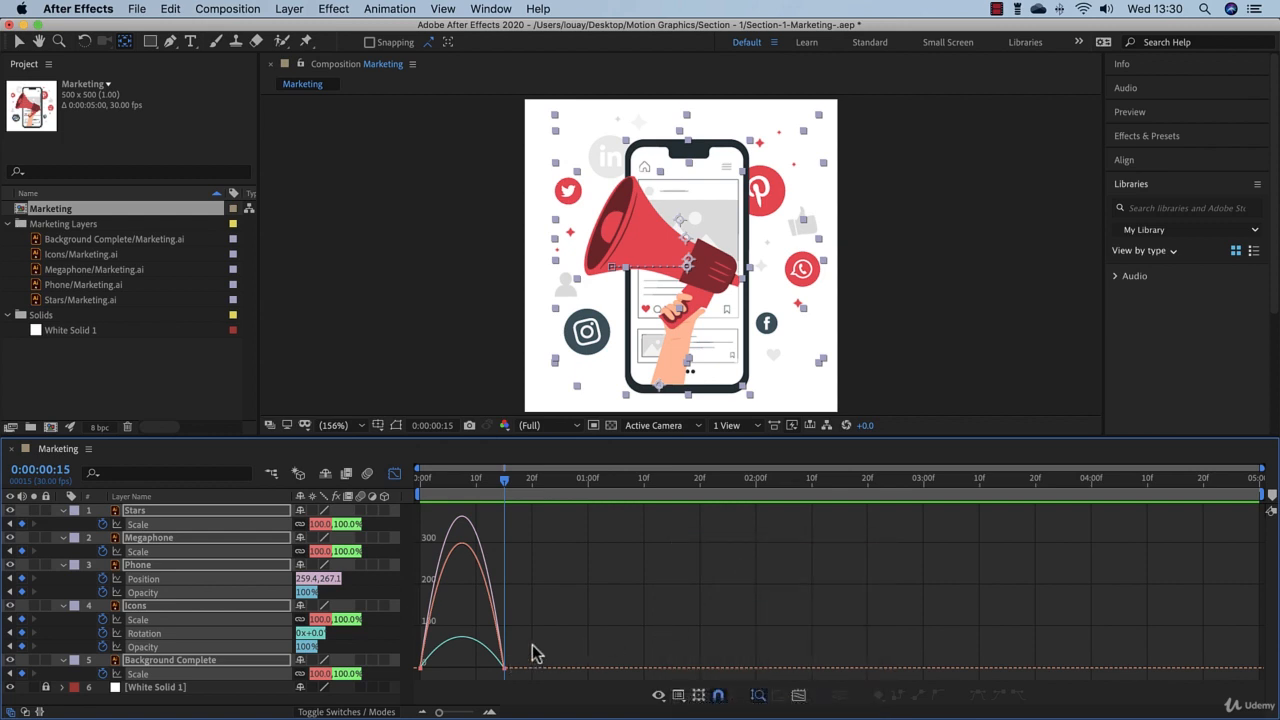
# Step: Move all end keyframes to about 0:00:00:23 and extend their incoming influence so the speed peaks early and slows gradually
pyautogui.moveTo(523, 656); pyautogui.dragTo(550, 676)
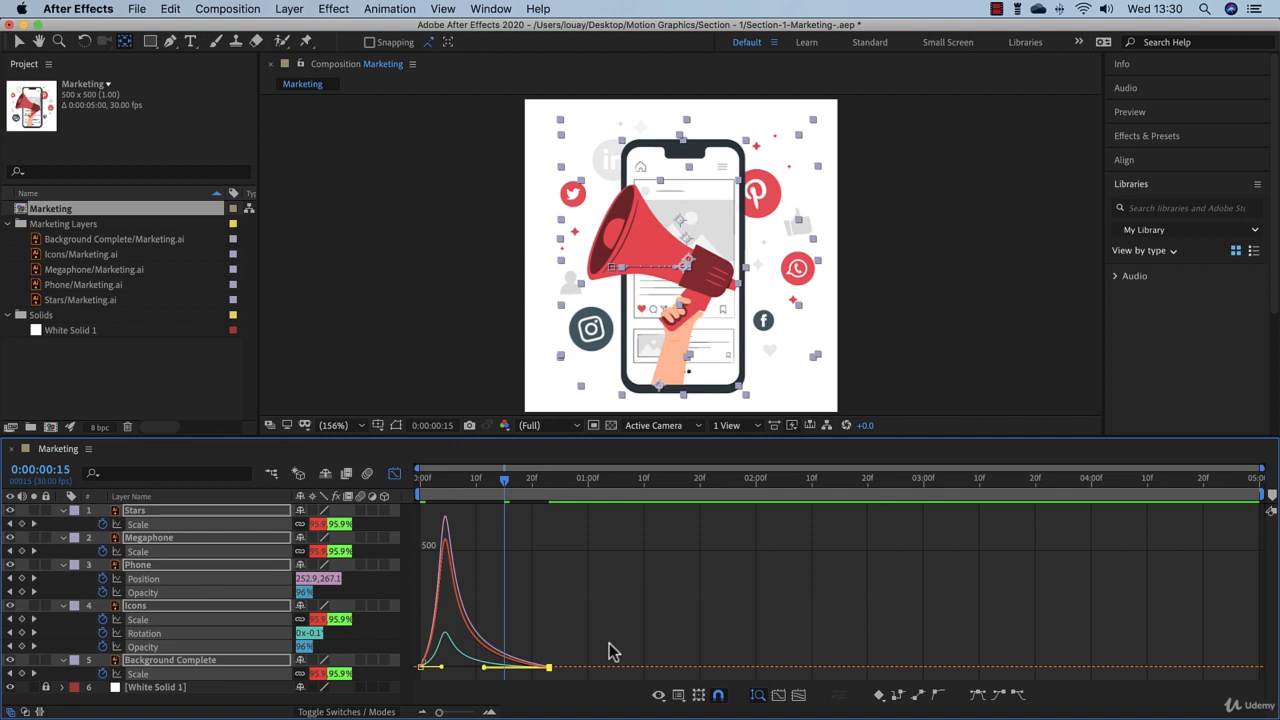
pyautogui.click(594, 644)
pyautogui.moveTo(574, 649); pyautogui.dragTo(479, 671)
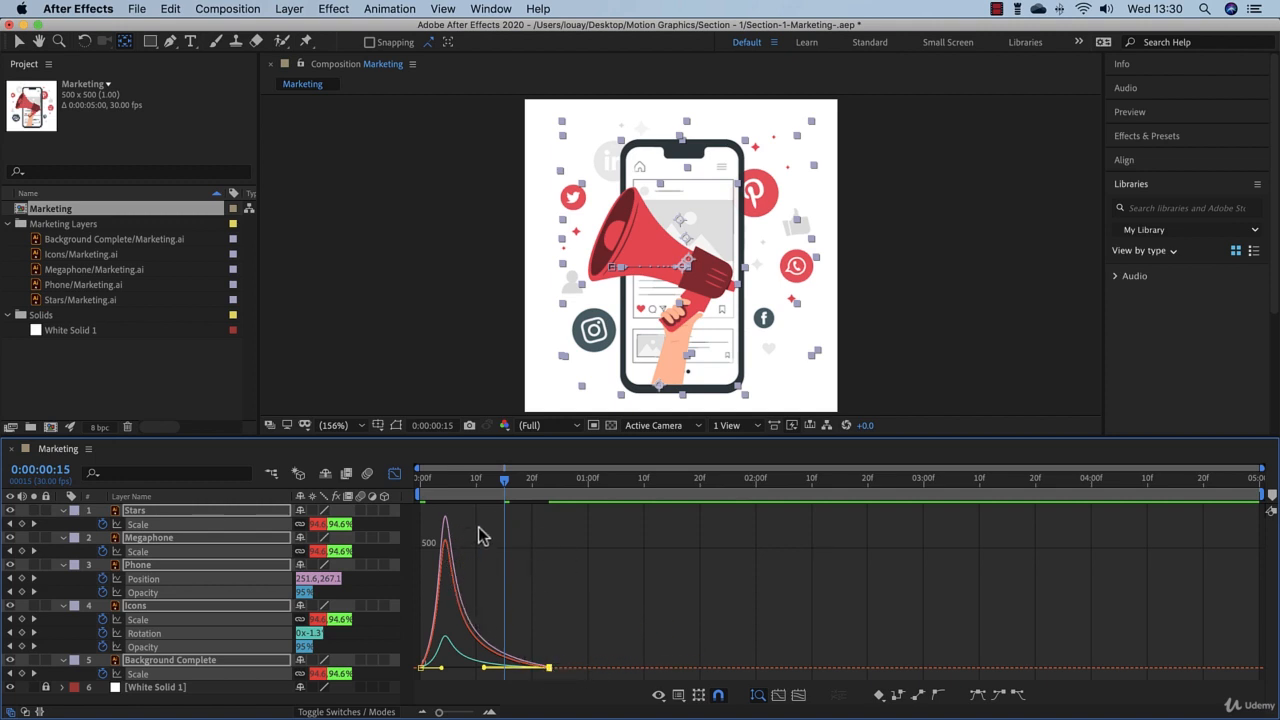
# Step: Preview the animation with the reshaped speed curves from 0:00:00:00
pyautogui.moveTo(507, 484); pyautogui.dragTo(420, 485)
pyautogui.click(619, 549)
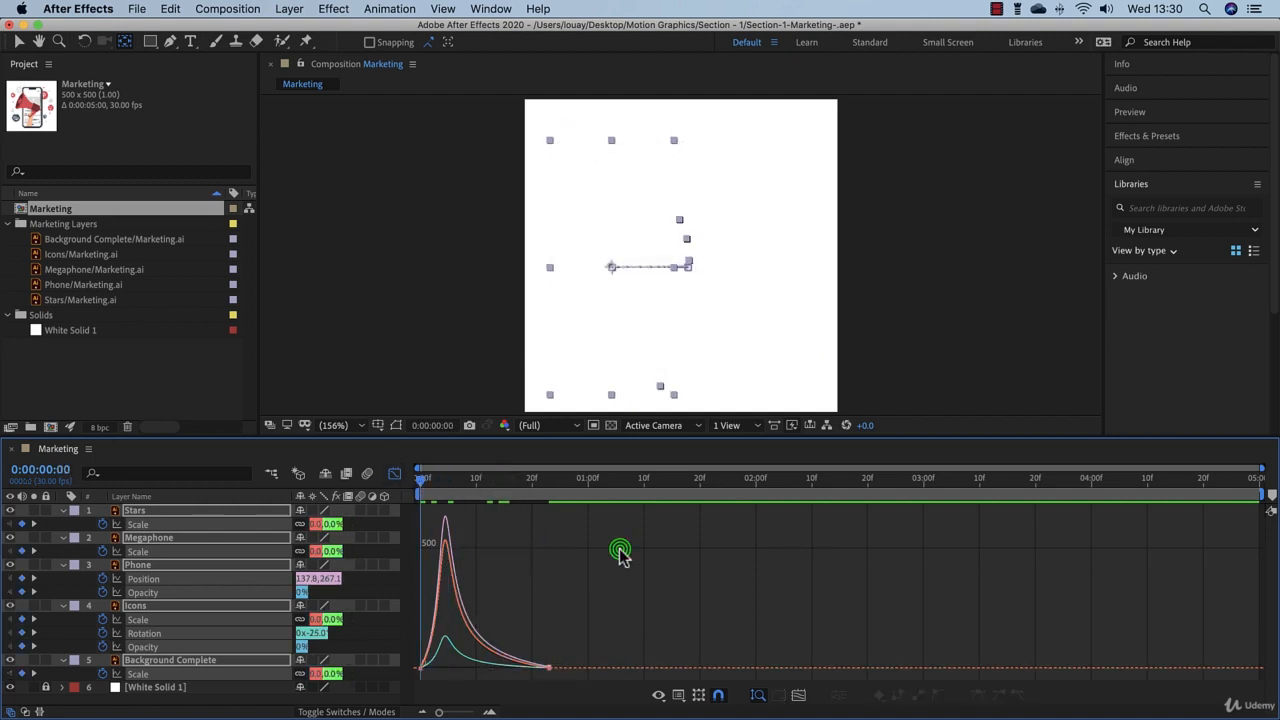
pyautogui.press('space')
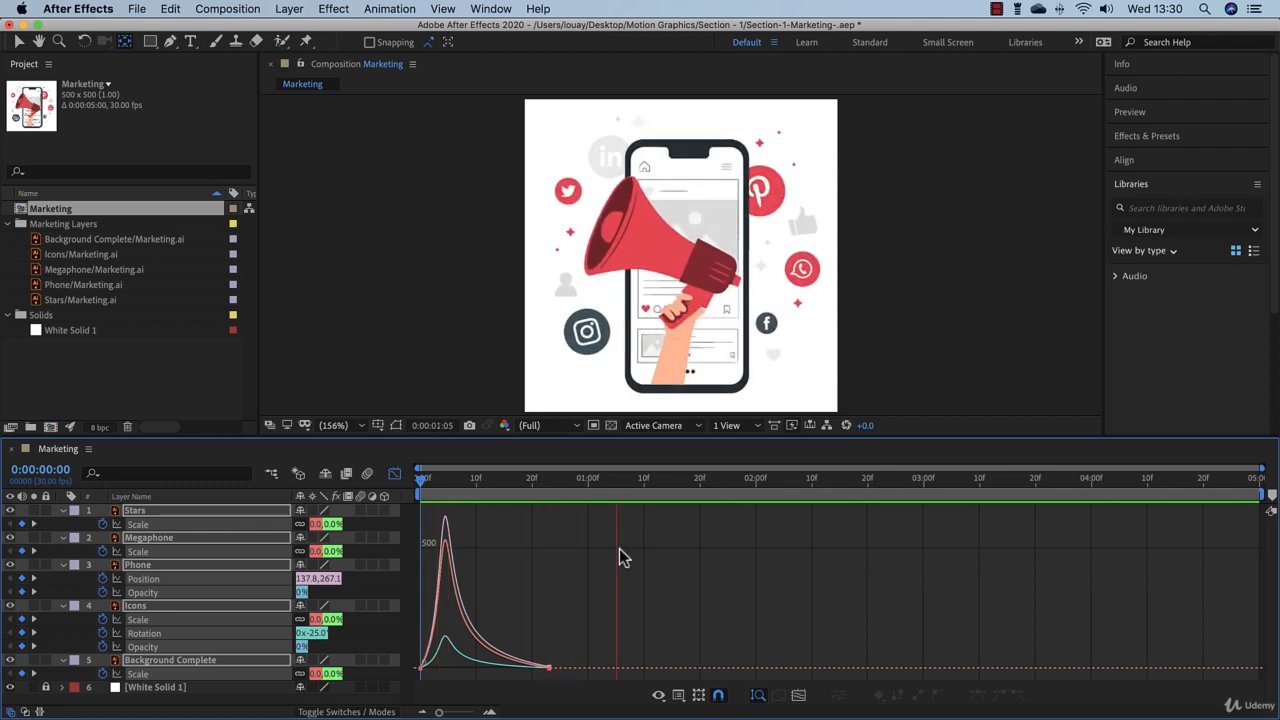
# Step: Close the Graph Editor, collapse the properties of all five artwork layers, and deselect them
pyautogui.click(395, 475)
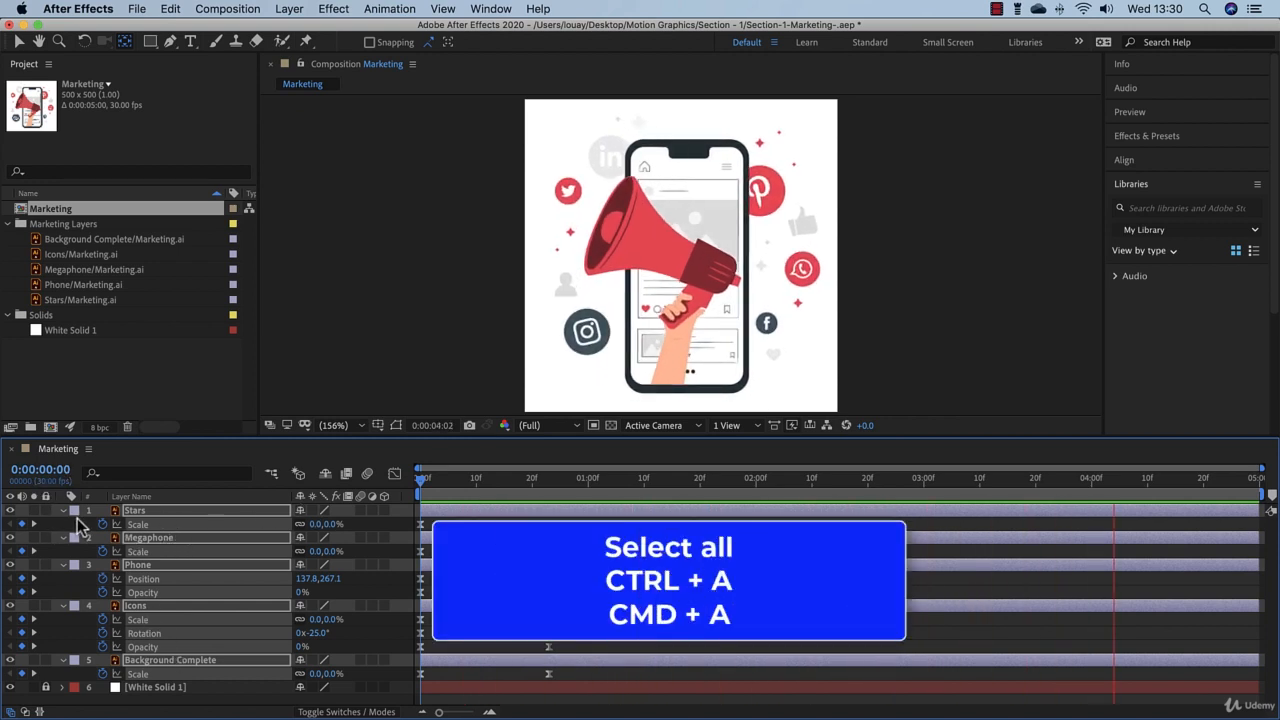
pyautogui.press('super+a')
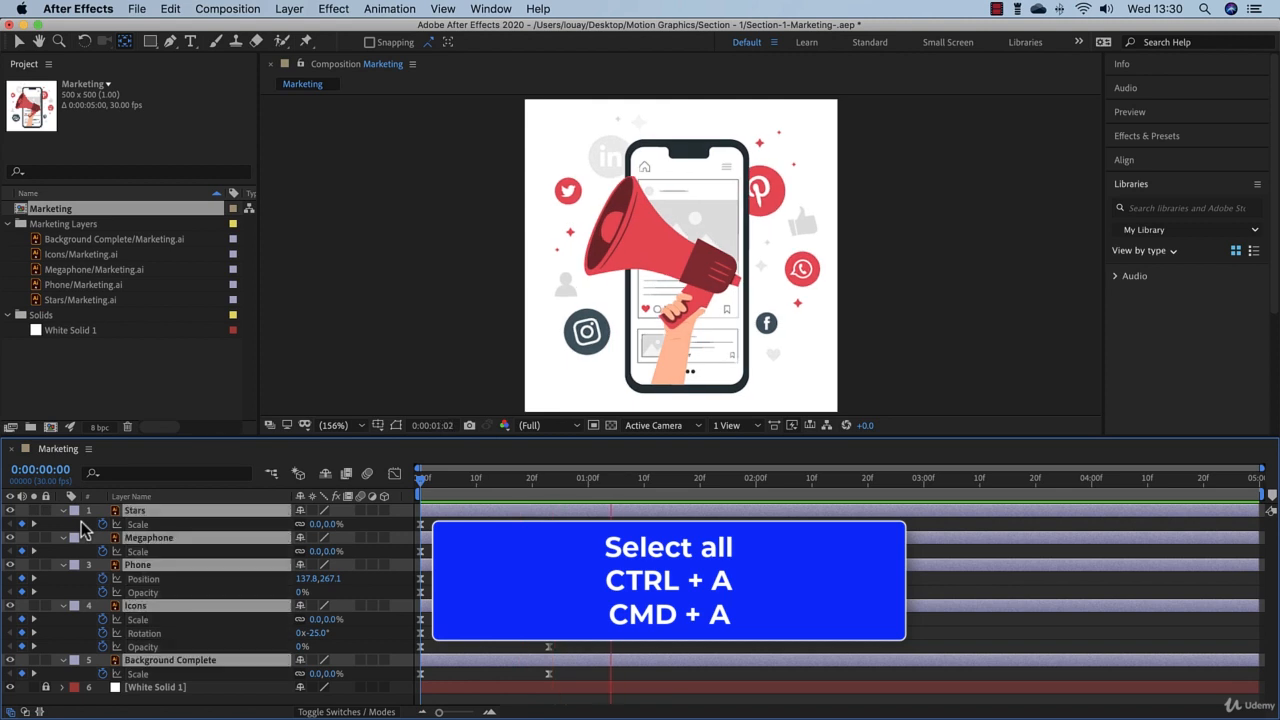
pyautogui.click(63, 511)
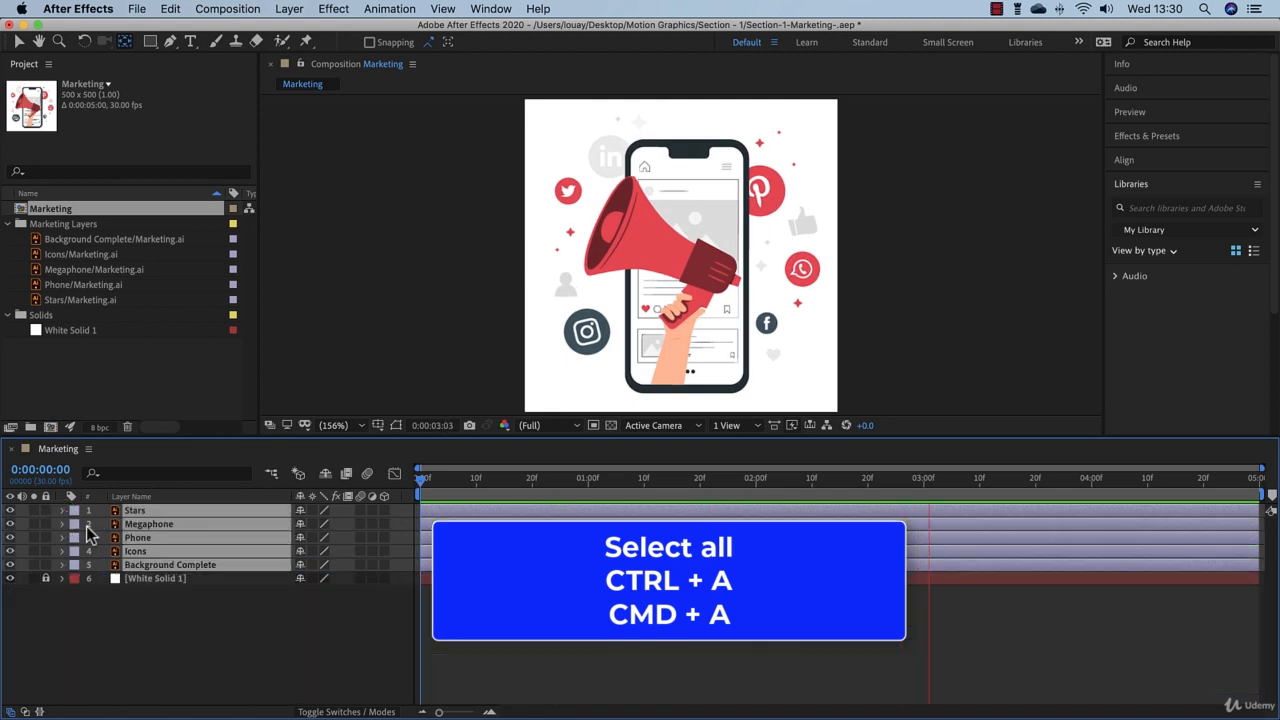
pyautogui.click(170, 612)
# Step: Switch to the Selection tool and shift the Icons layer in time so it starts at about 0:00:00:05
pyautogui.moveTo(422, 481); pyautogui.dragTo(538, 515)
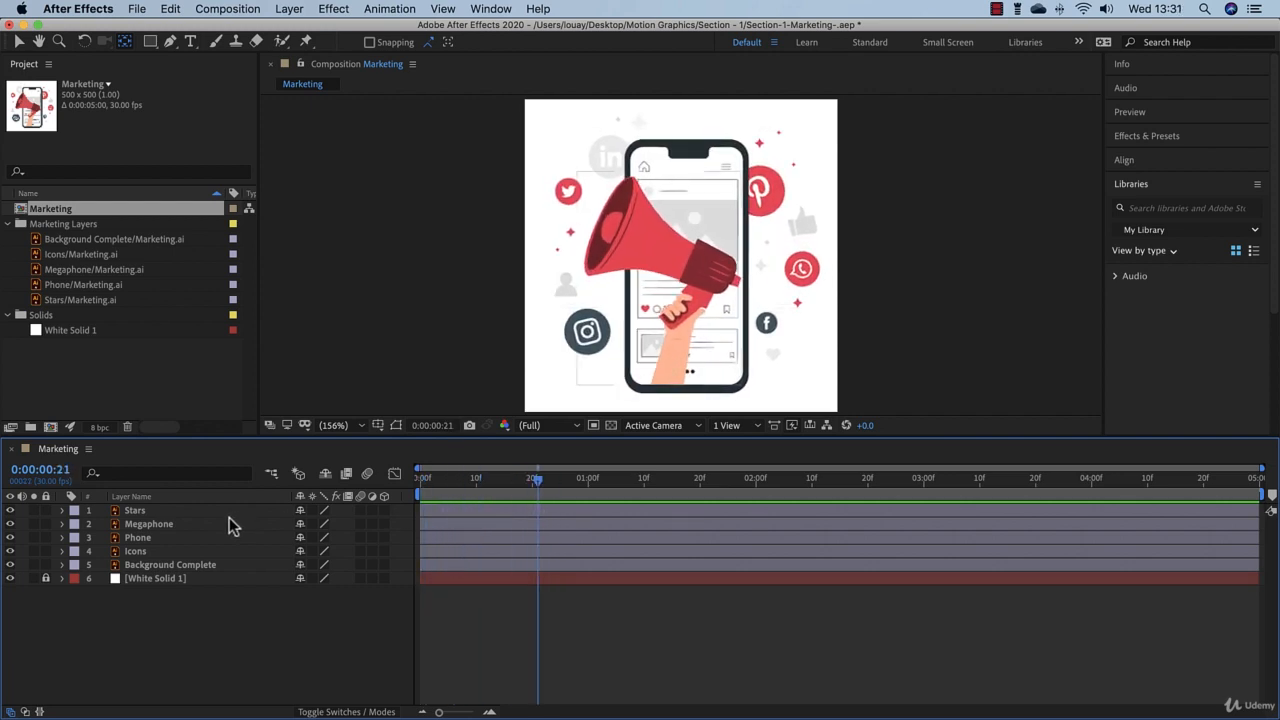
pyautogui.click(165, 552)
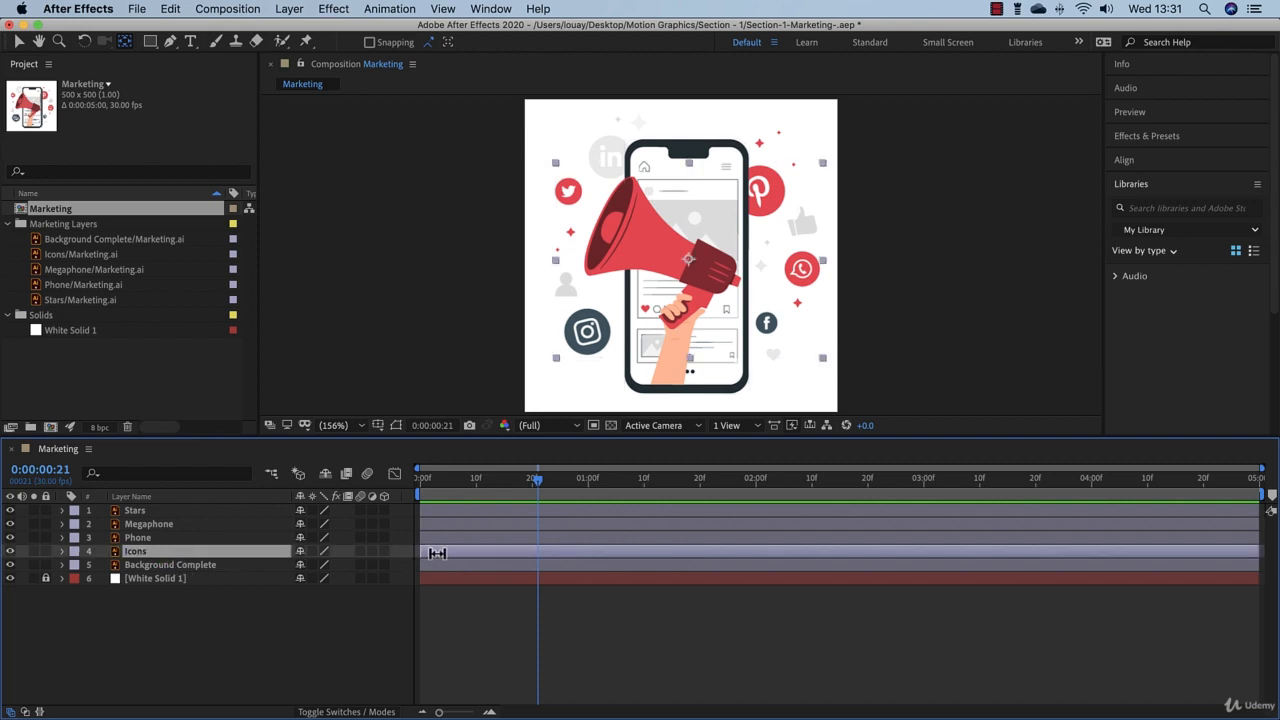
pyautogui.click(18, 44)
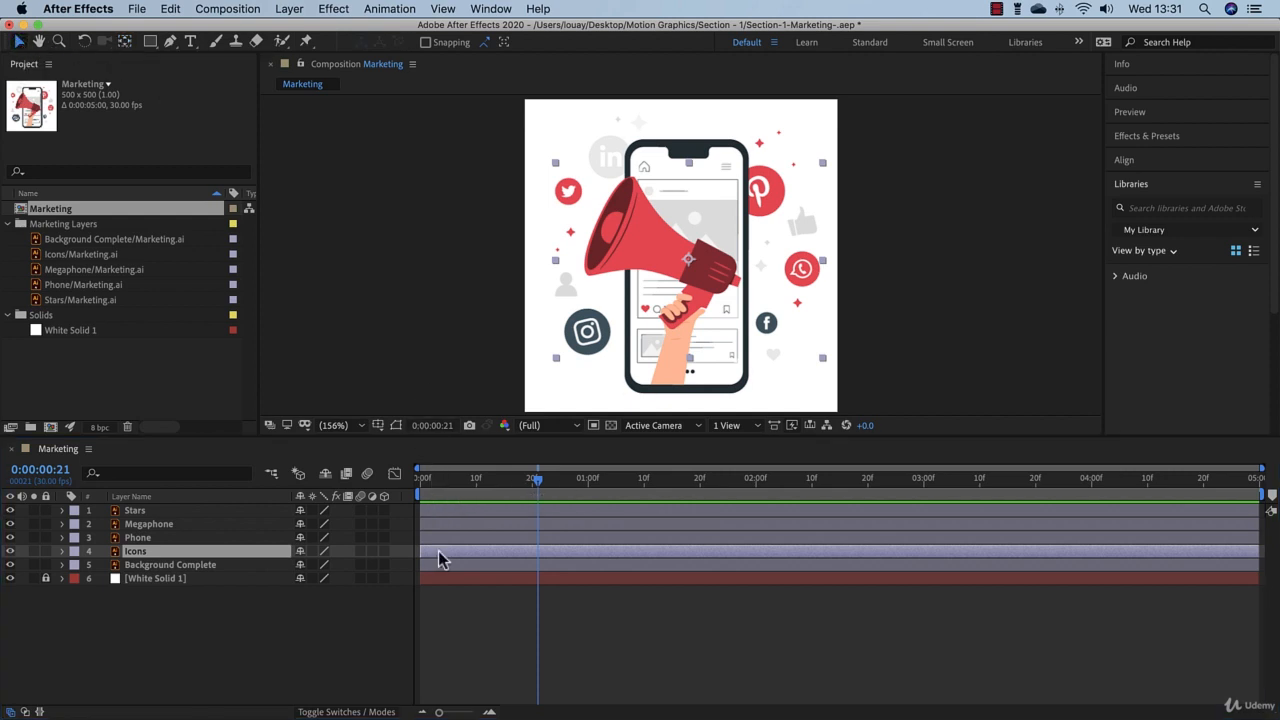
pyautogui.moveTo(436, 560); pyautogui.dragTo(461, 555)
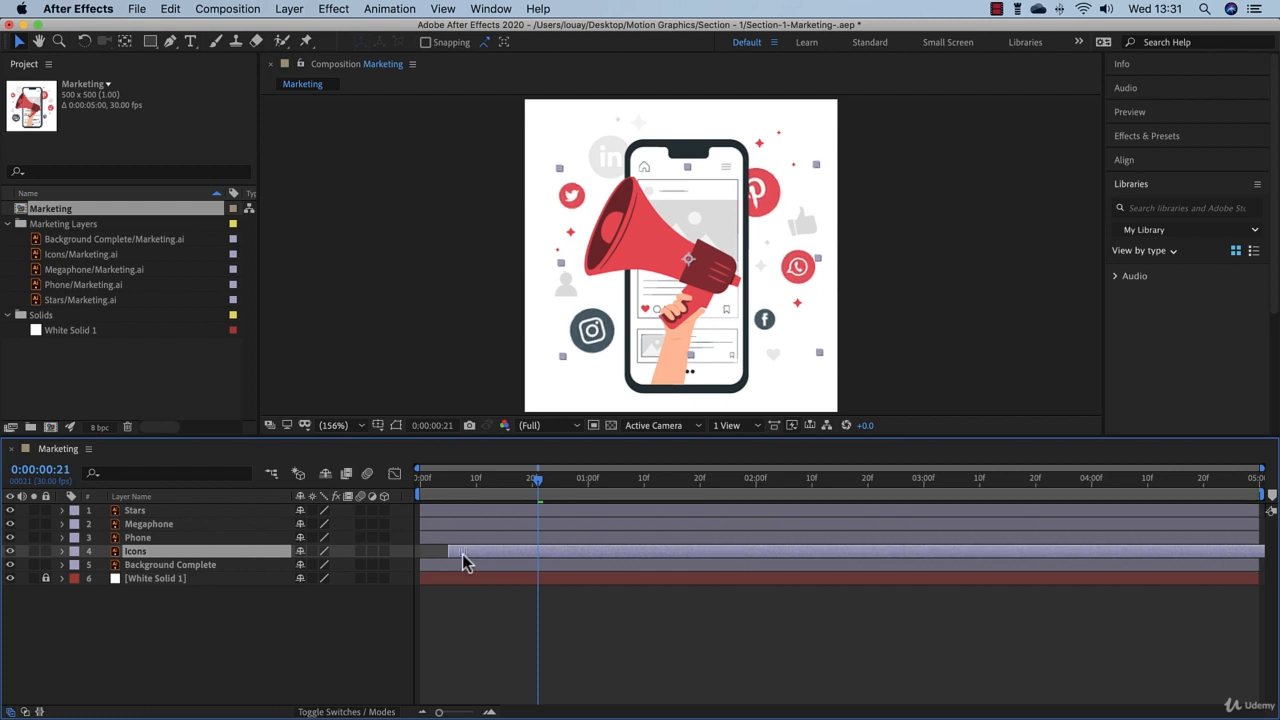
# Step: Preview the delayed Icons layer and try a much later start of about 0:00:01:27 for it
pyautogui.moveTo(474, 483); pyautogui.dragTo(380, 484)
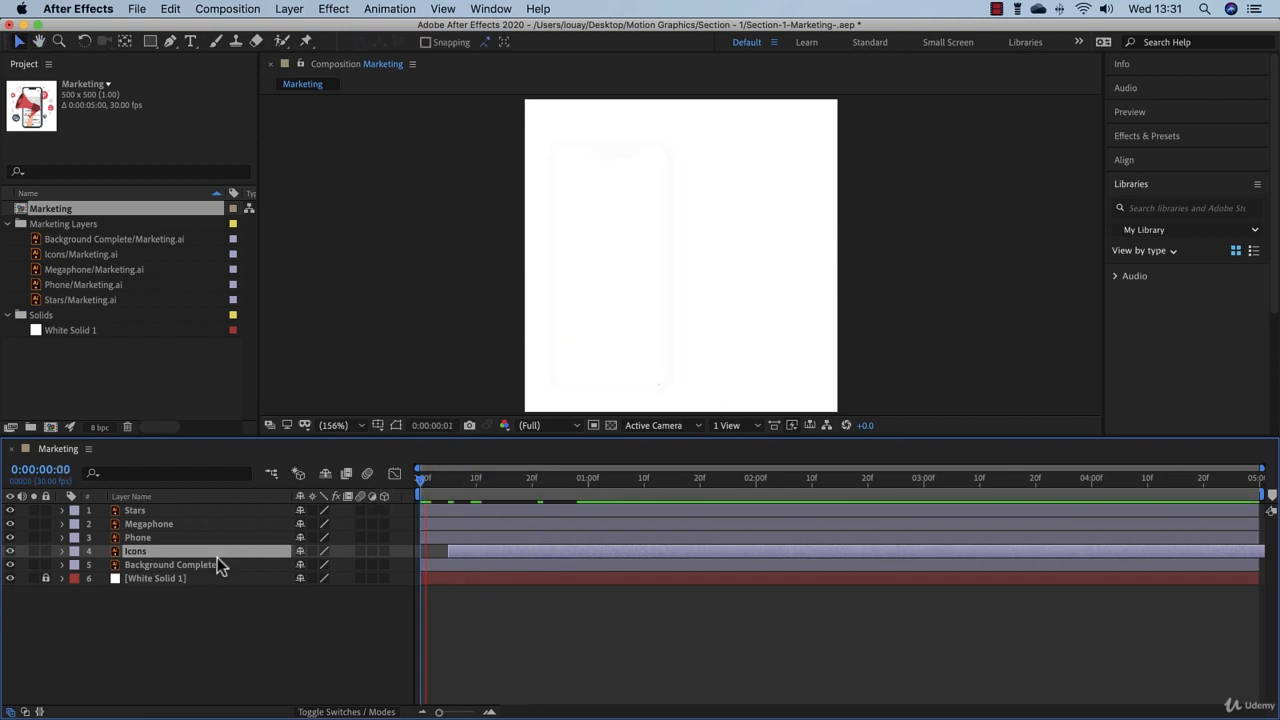
pyautogui.moveTo(470, 552); pyautogui.dragTo(801, 578)
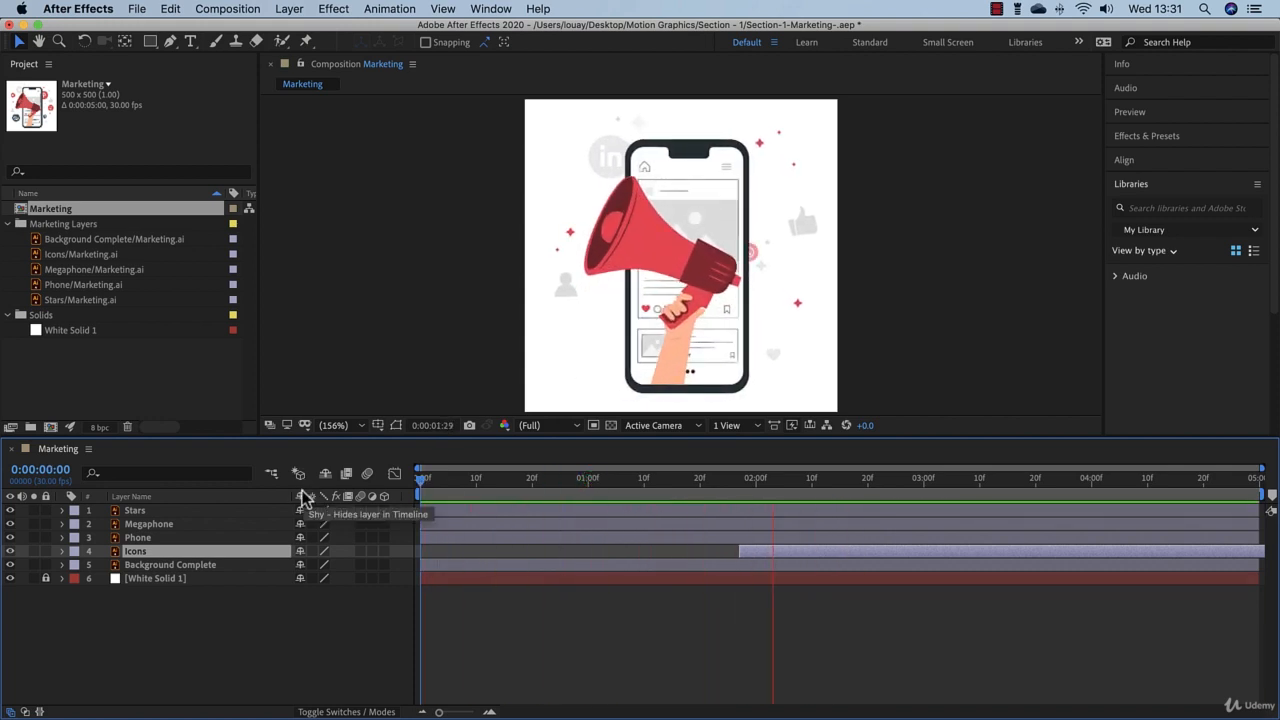
pyautogui.press('space')
# Step: Stagger the layers' starts: Icons at about frame 10, Stars at frame 6, Background Complete at frame 13, and Megaphone at frame 3
pyautogui.moveTo(804, 556); pyautogui.dragTo(558, 551)
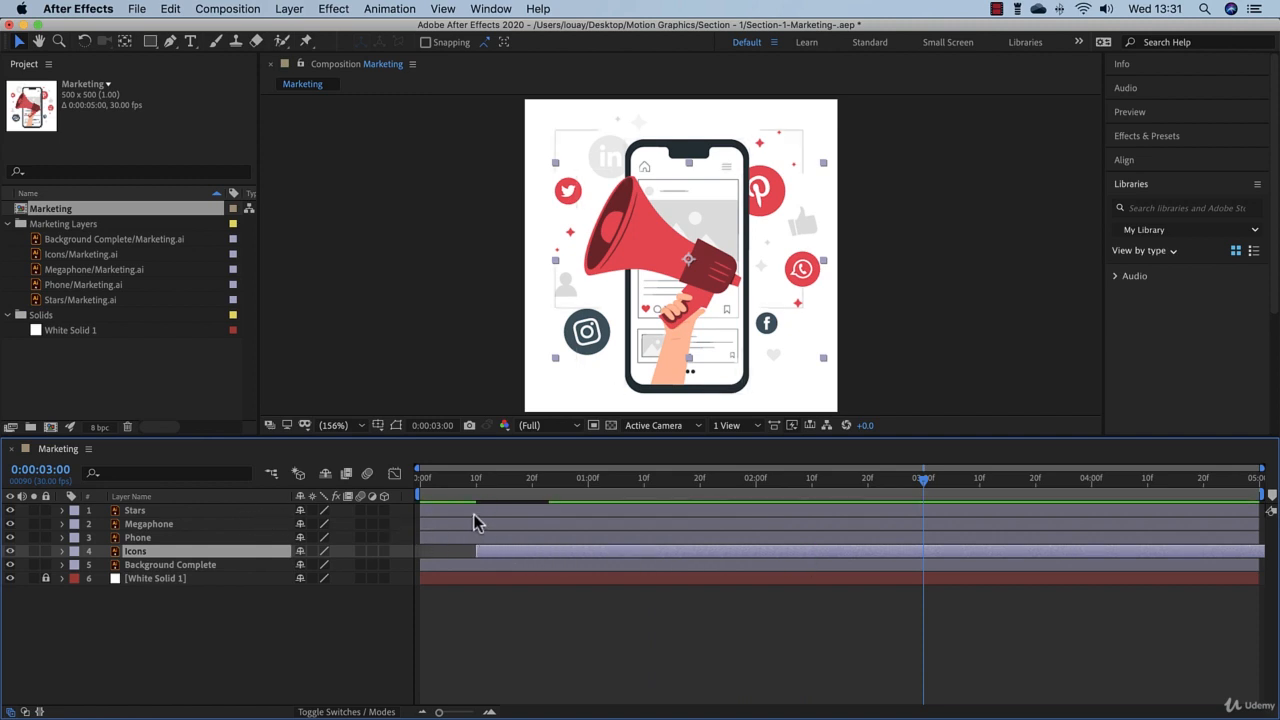
pyautogui.moveTo(474, 515); pyautogui.dragTo(492, 516)
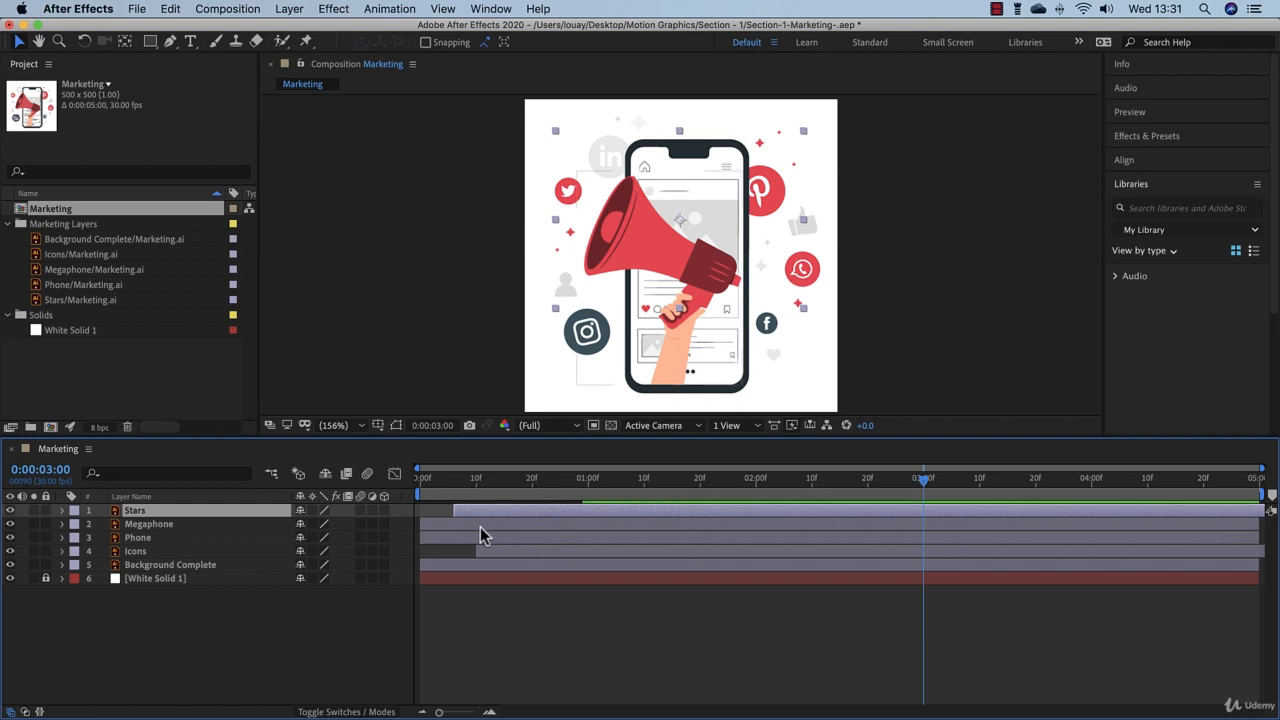
pyautogui.moveTo(471, 567); pyautogui.dragTo(551, 580)
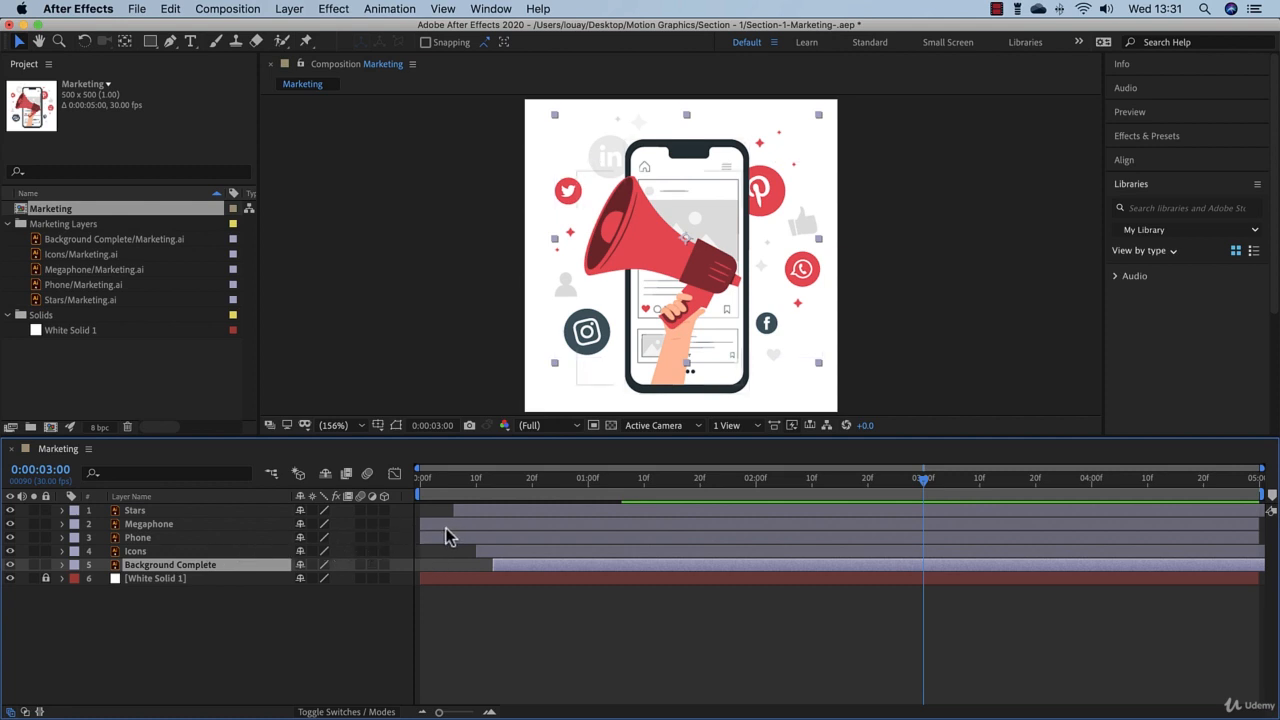
pyautogui.moveTo(445, 528); pyautogui.dragTo(456, 528)
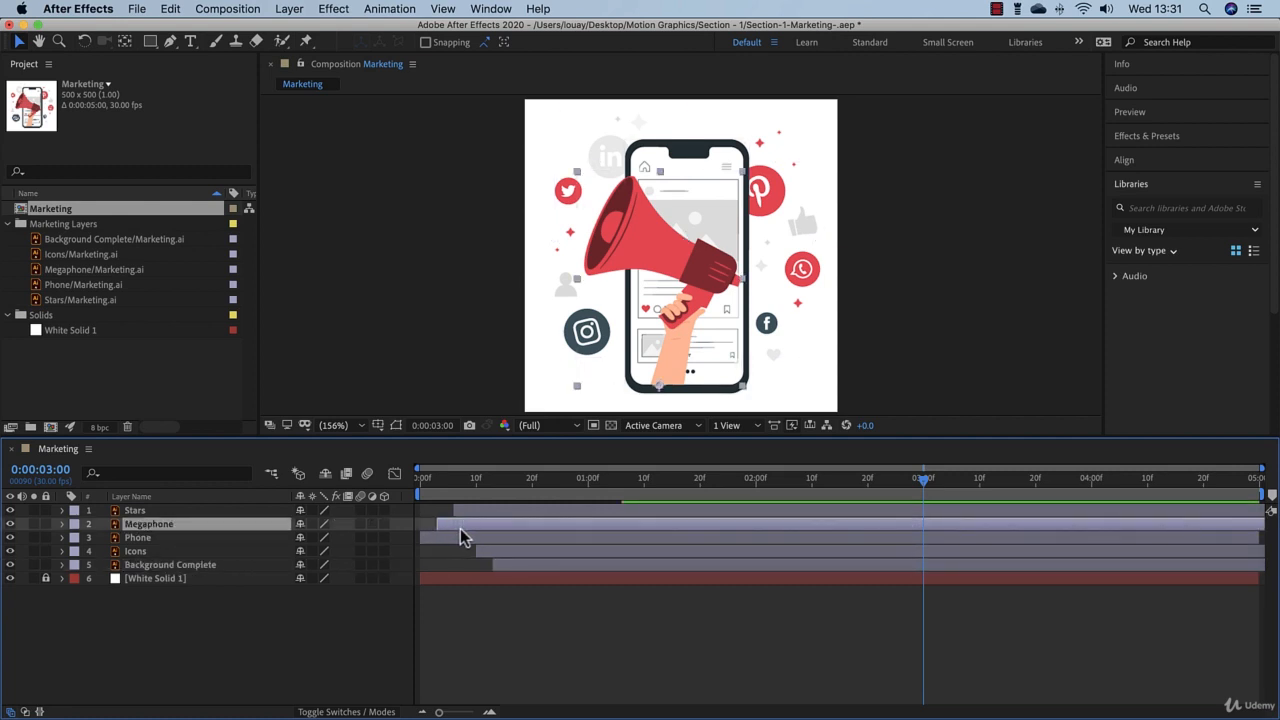
# Step: Preview the staggered layer entrances from 0:00:00:00
pyautogui.moveTo(487, 483); pyautogui.dragTo(418, 488)
pyautogui.click(584, 666)
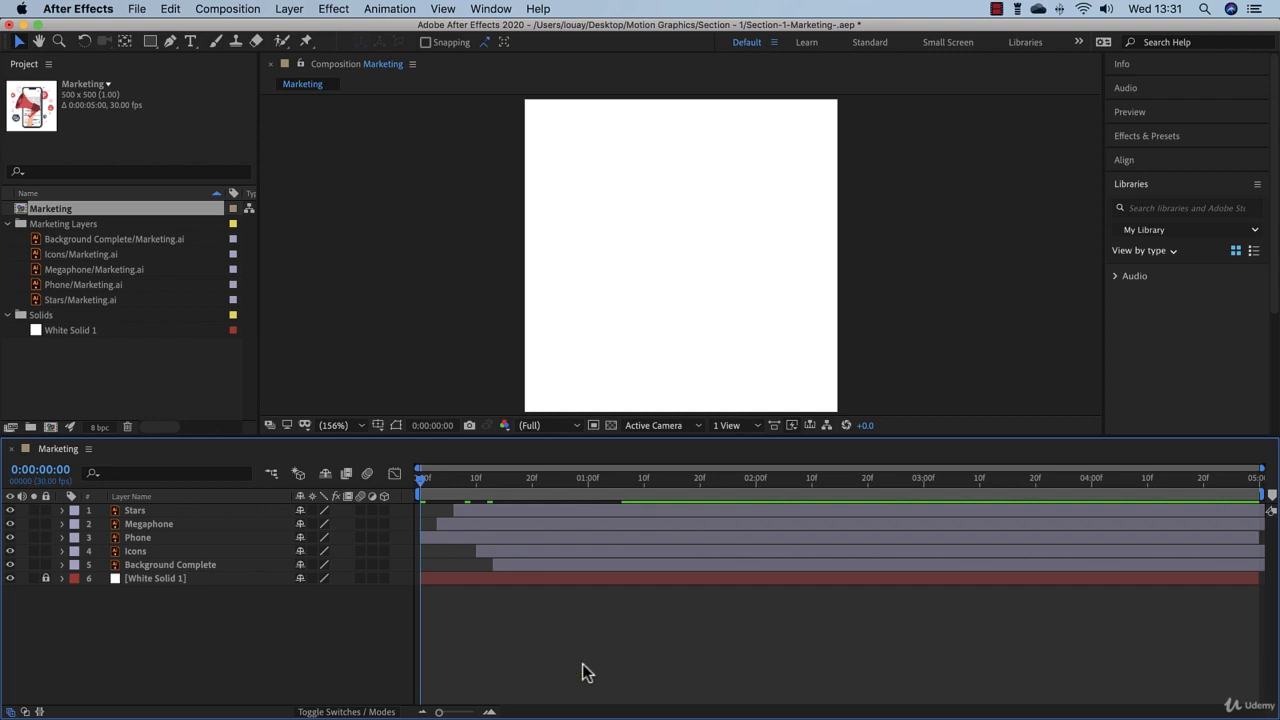
pyautogui.press('space')
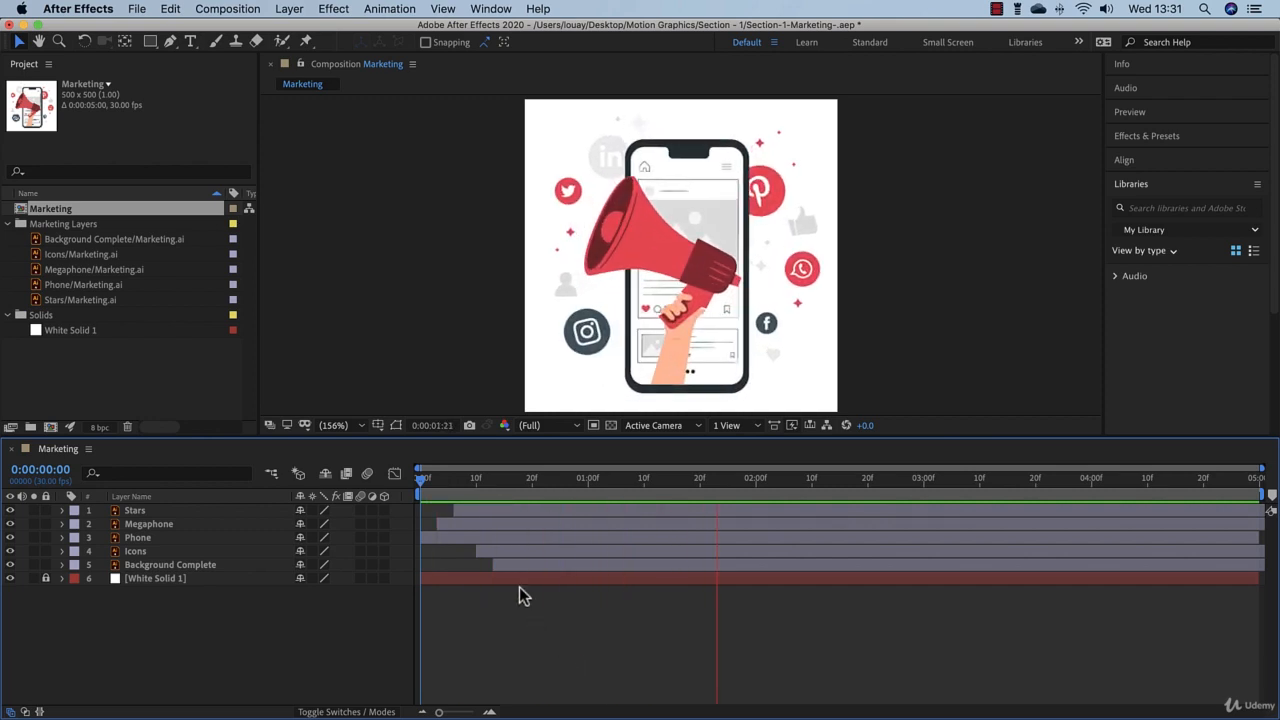
# Step: Shift Background Complete to start at about frame 8 and Icons at about frame 5, and preview the new timing
pyautogui.click(500, 563)
pyautogui.moveTo(500, 565); pyautogui.dragTo(460, 553)
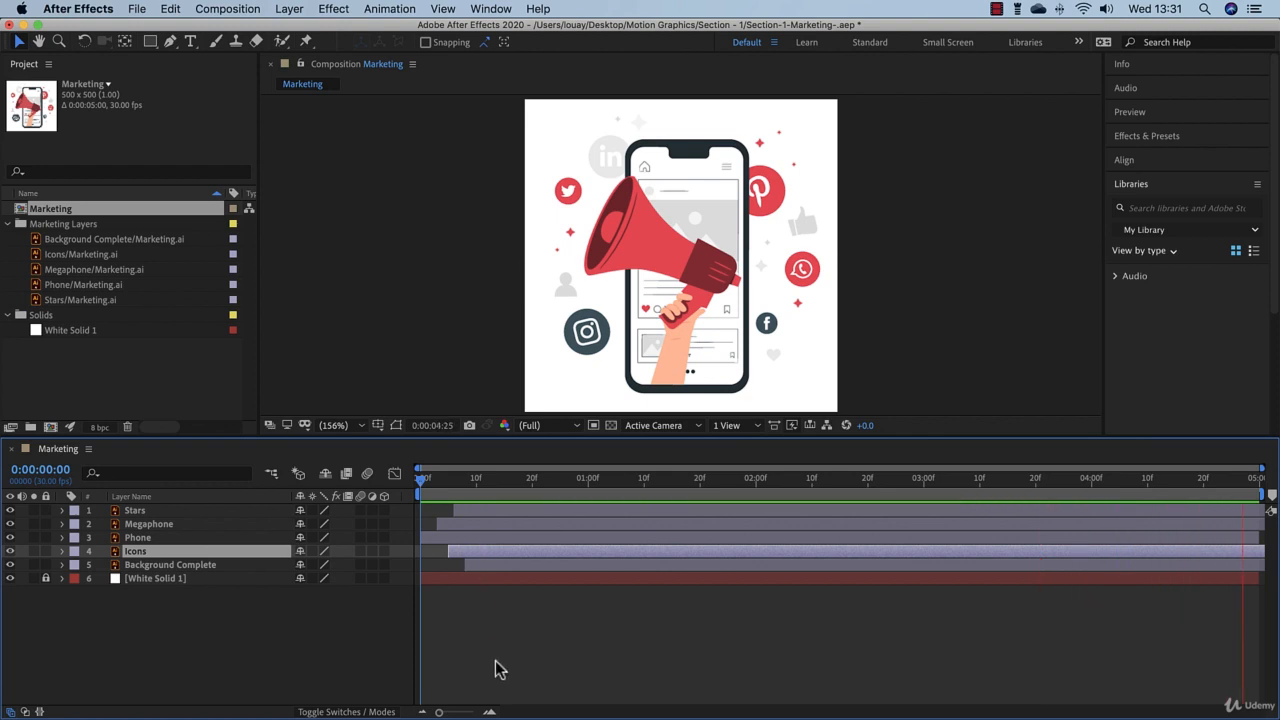
pyautogui.press('space')
# Step: Set the work area's end at 0:00:02:00 and trim the Marketing composition to the work area
pyautogui.press('super+a')
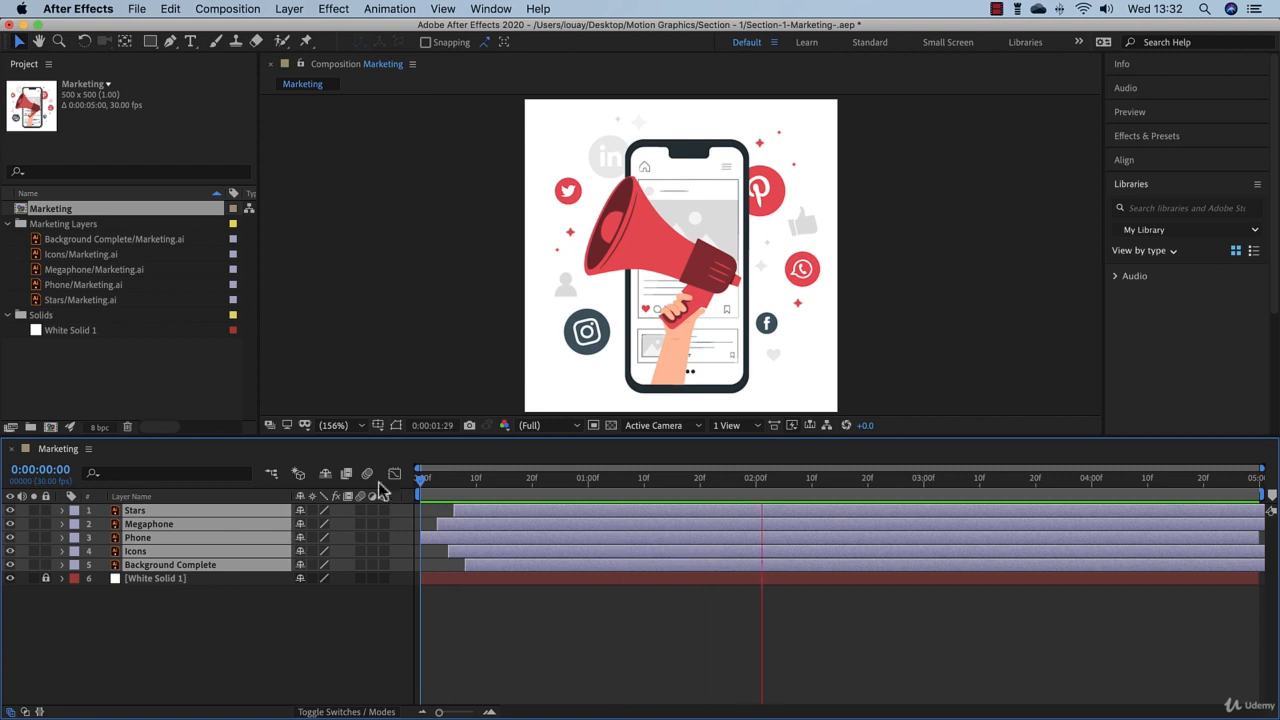
pyautogui.moveTo(421, 478); pyautogui.dragTo(481, 478)
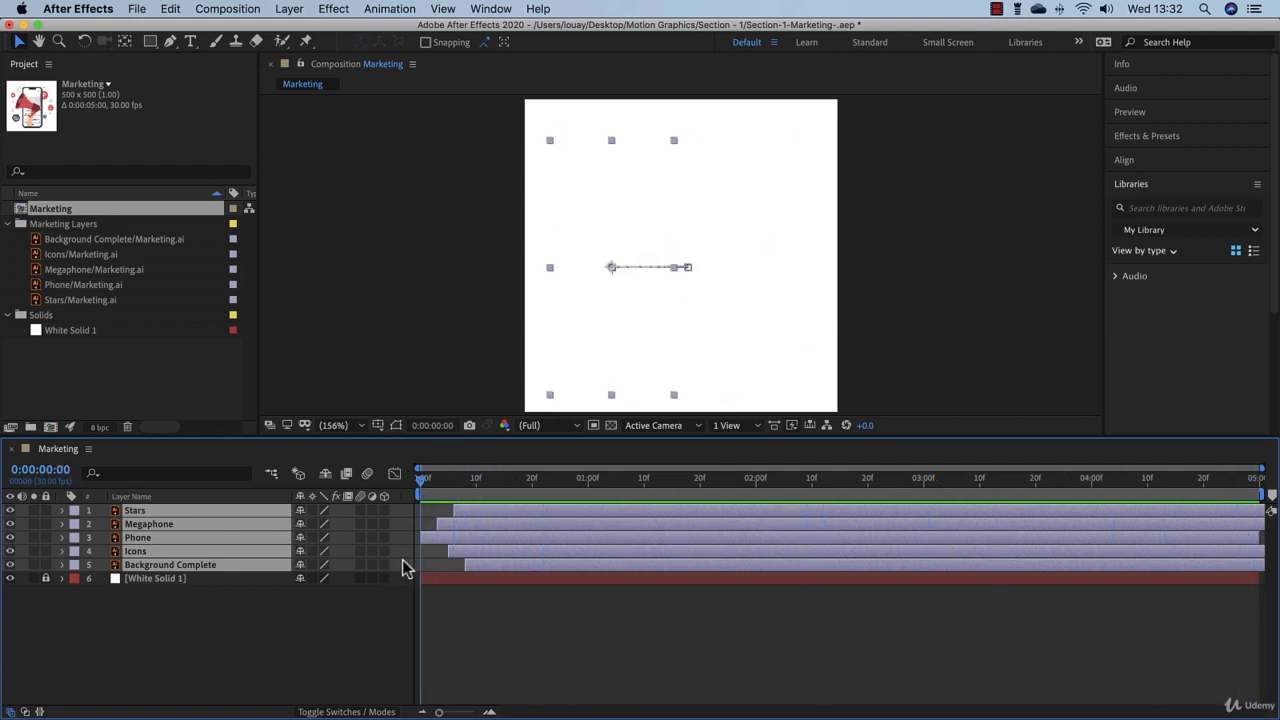
pyautogui.press('End')
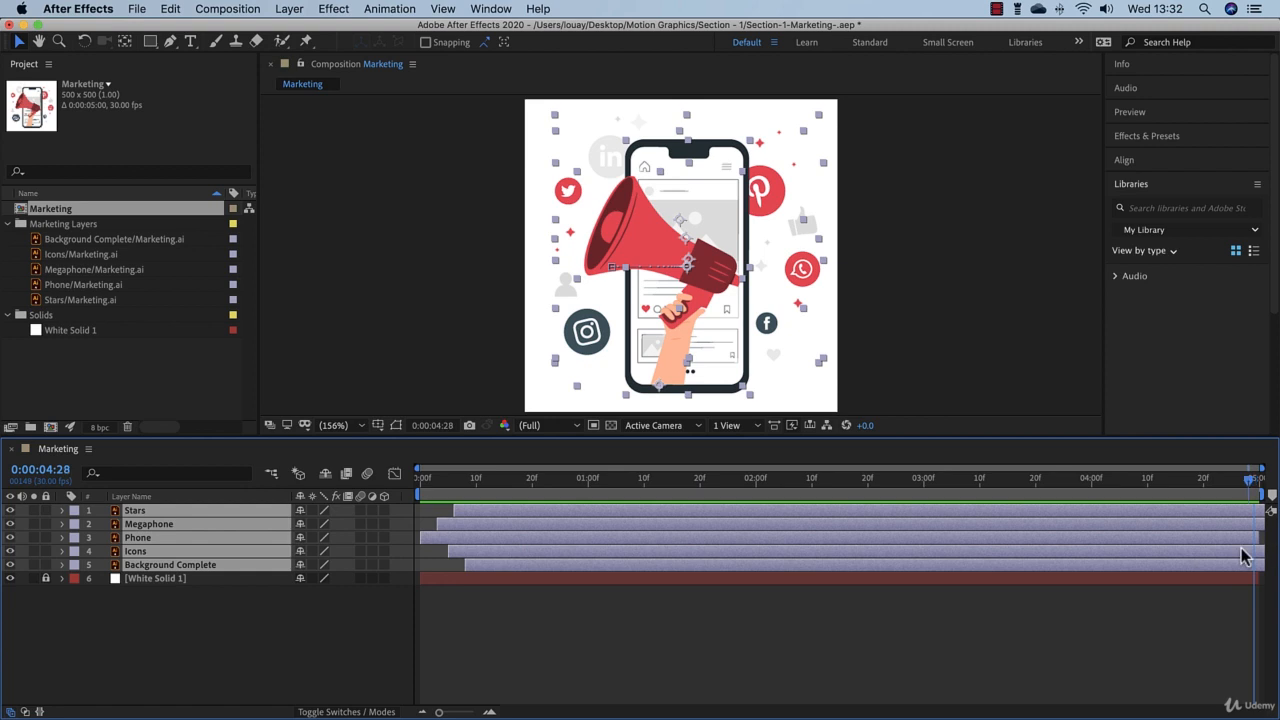
pyautogui.moveTo(1241, 548); pyautogui.dragTo(770, 525)
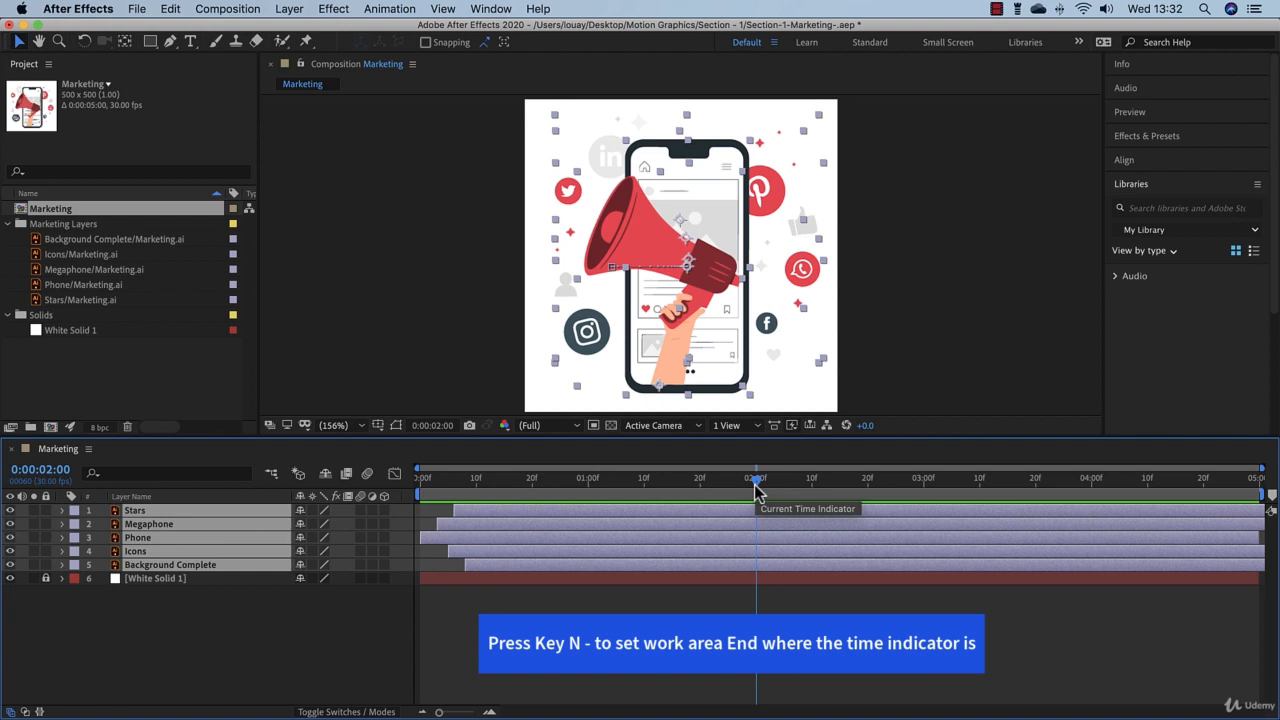
pyautogui.press('n')
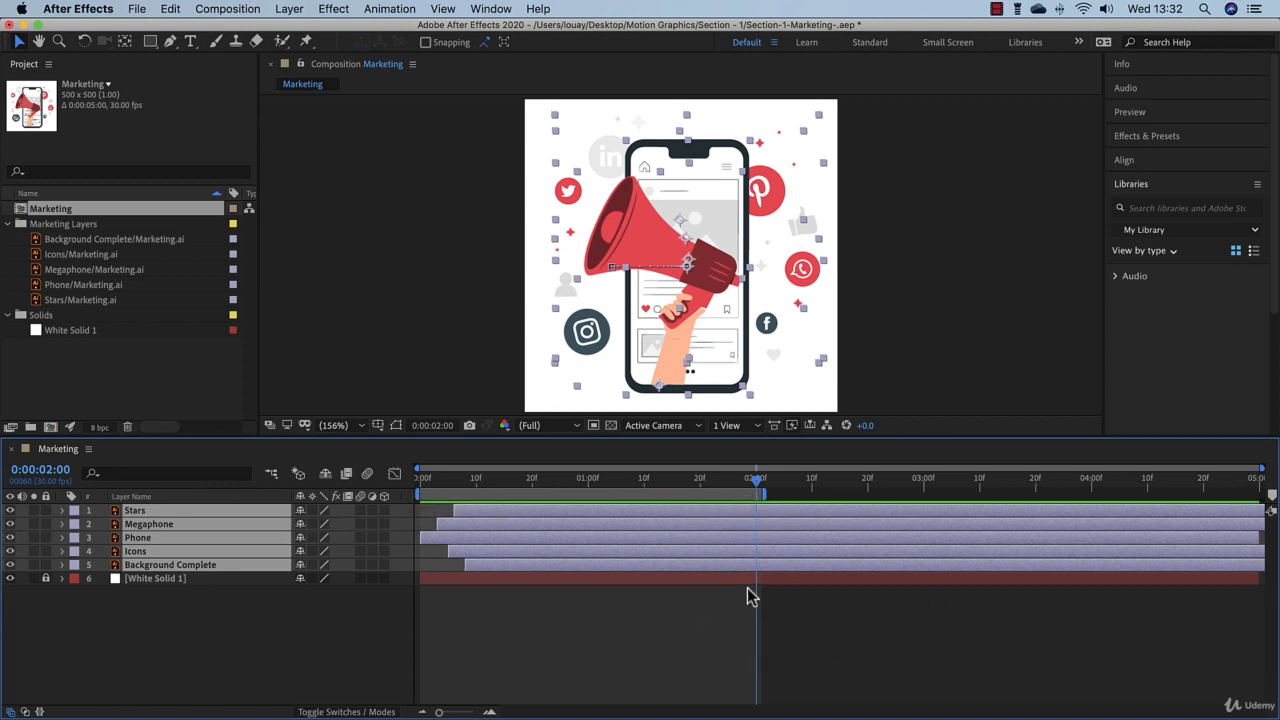
pyautogui.rightClick(687, 496)
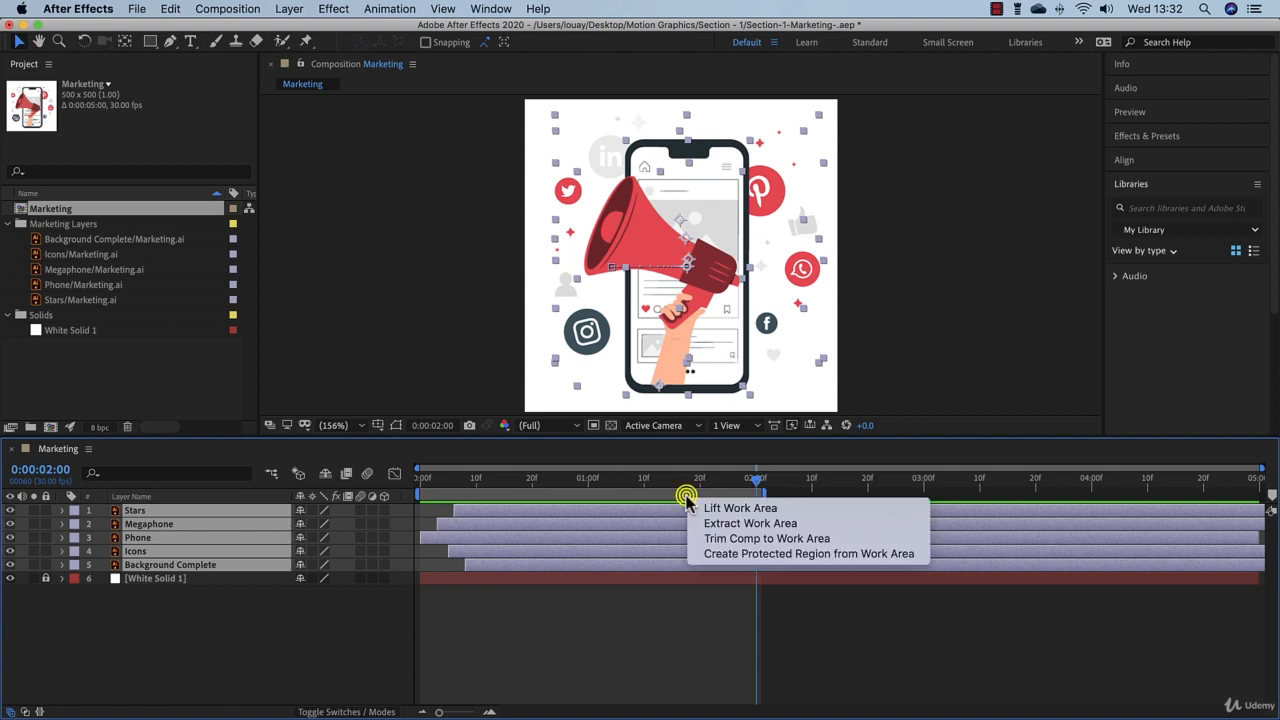
pyautogui.click(719, 538)
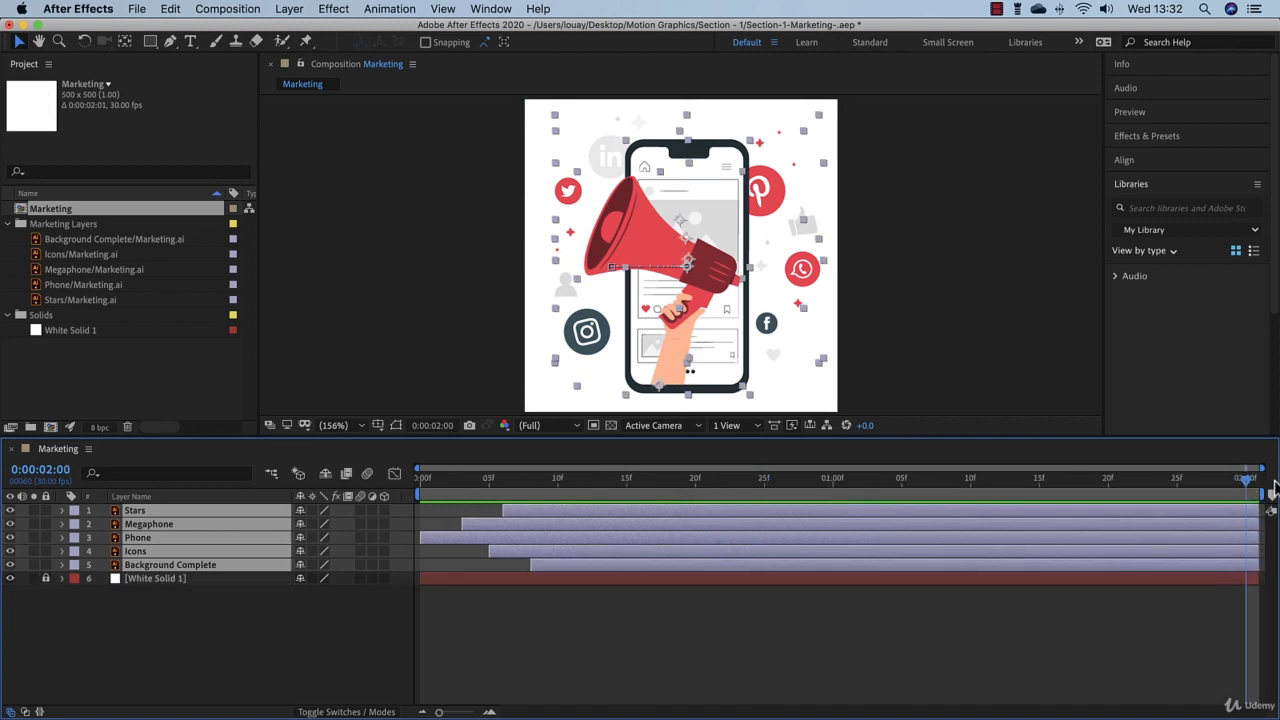
# Step: Deselect the layers and preview the trimmed composition from 0:00:00:00
pyautogui.press('Home')
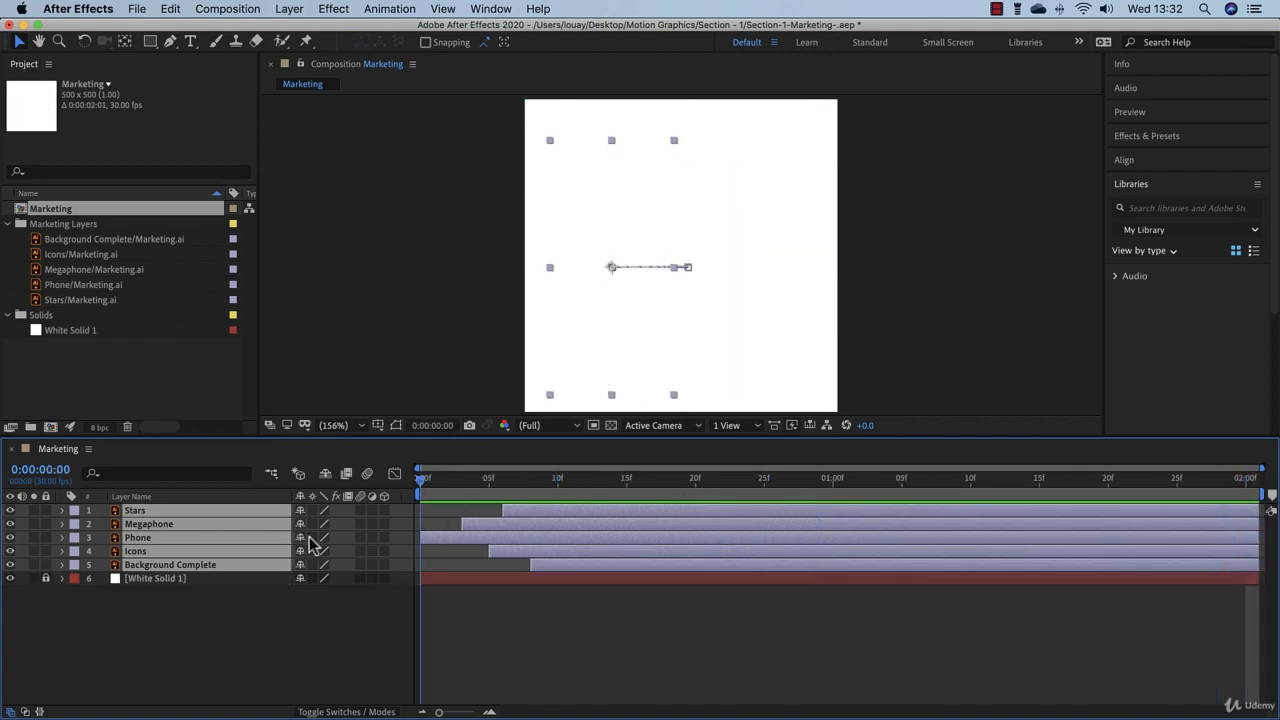
pyautogui.click(539, 656)
pyautogui.press('space')
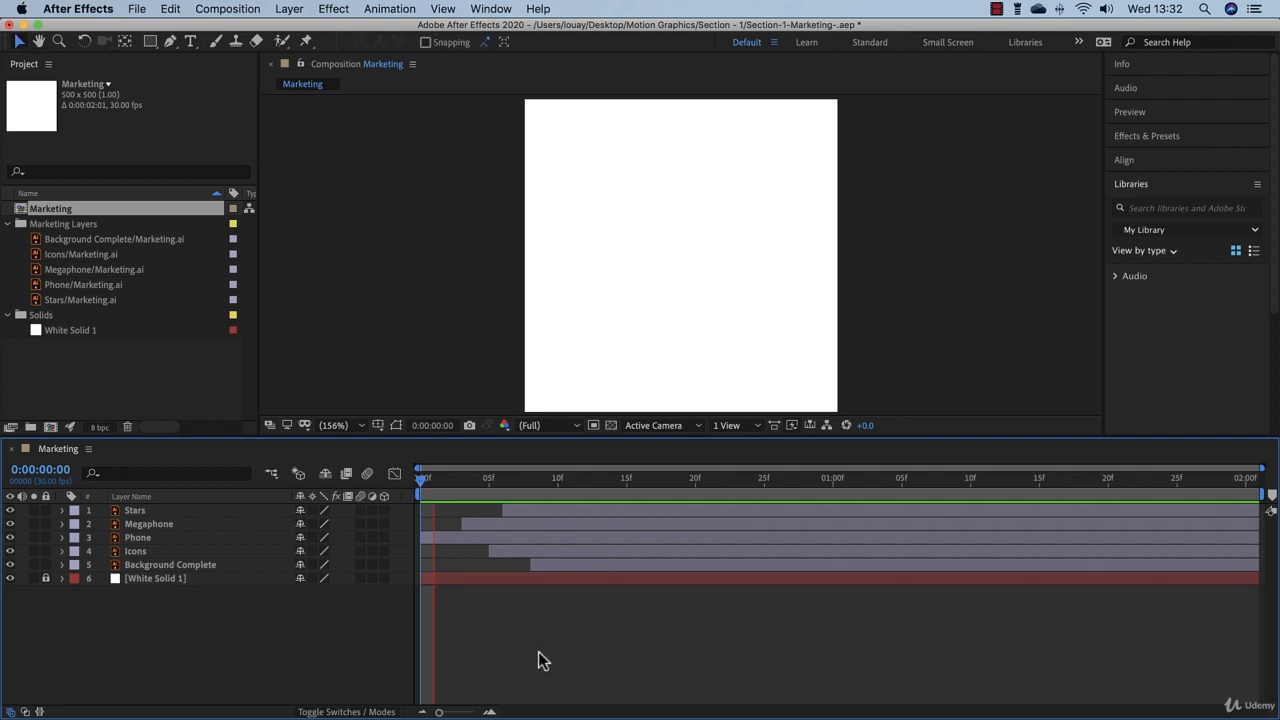